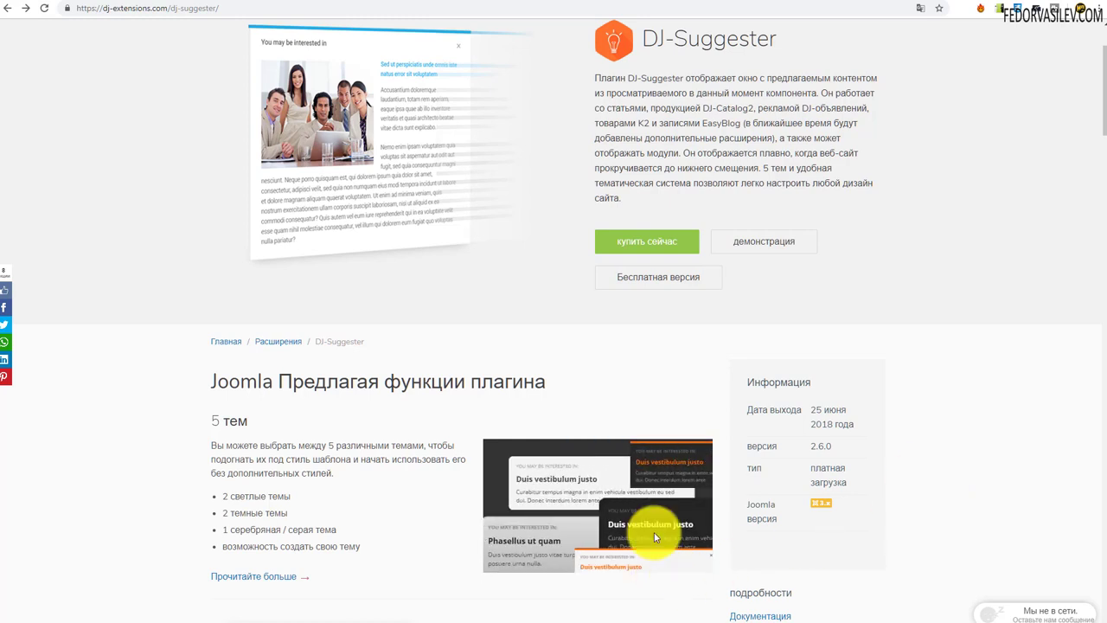
Step: Review the DJ-Suggester product page's feature sections, from the themes to the list of supported components
scroll(518, 402, down, 1)
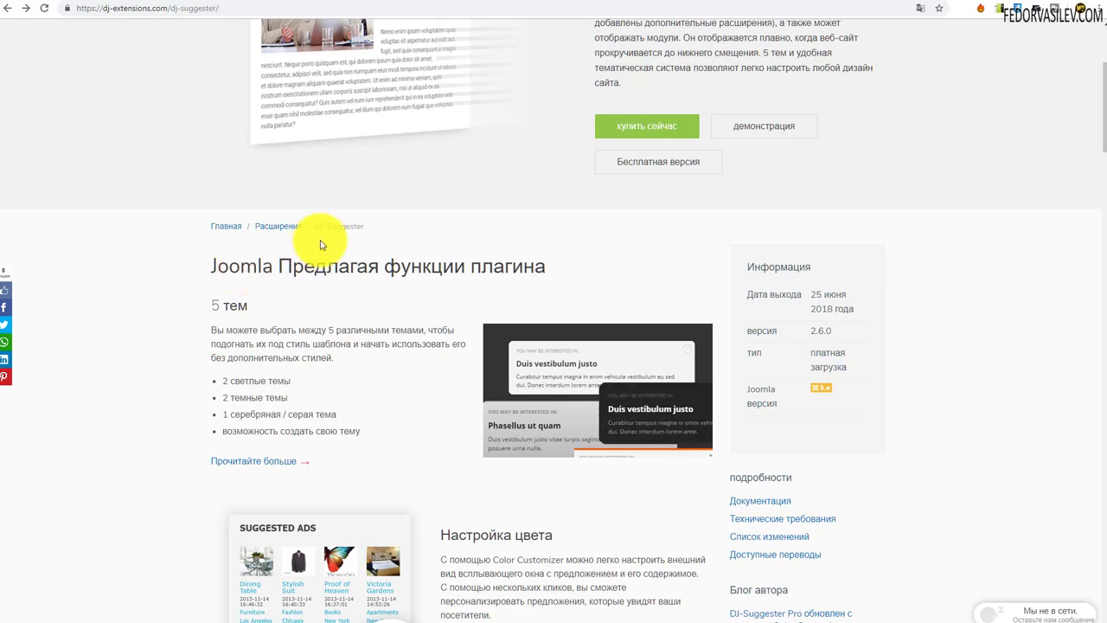
scroll(318, 240, down, 4)
scroll(372, 290, down, 2)
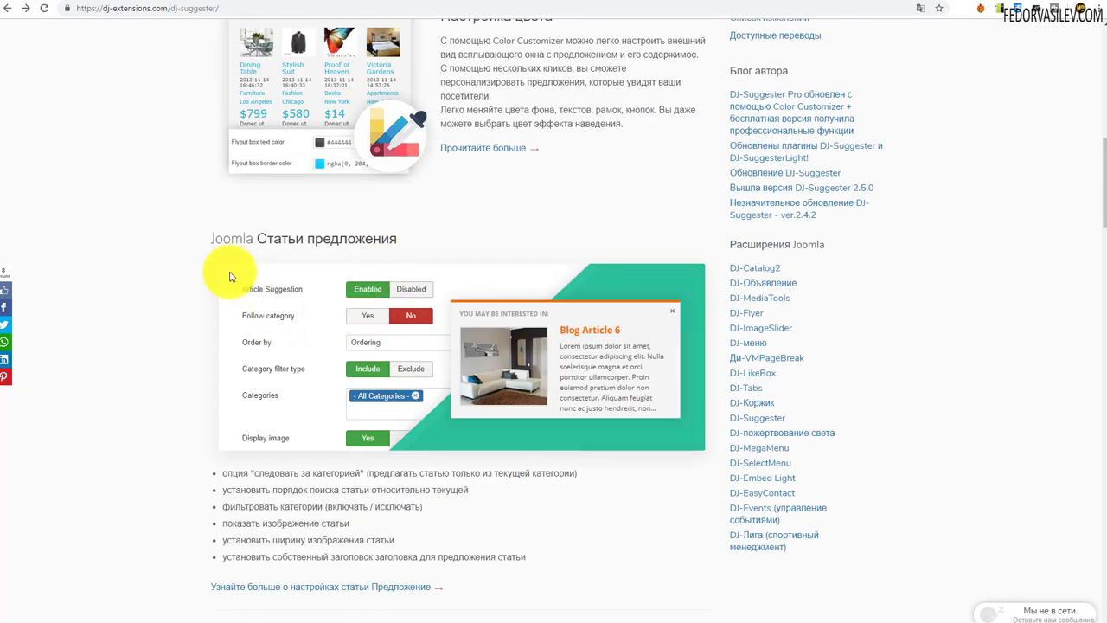
scroll(222, 260, down, 5)
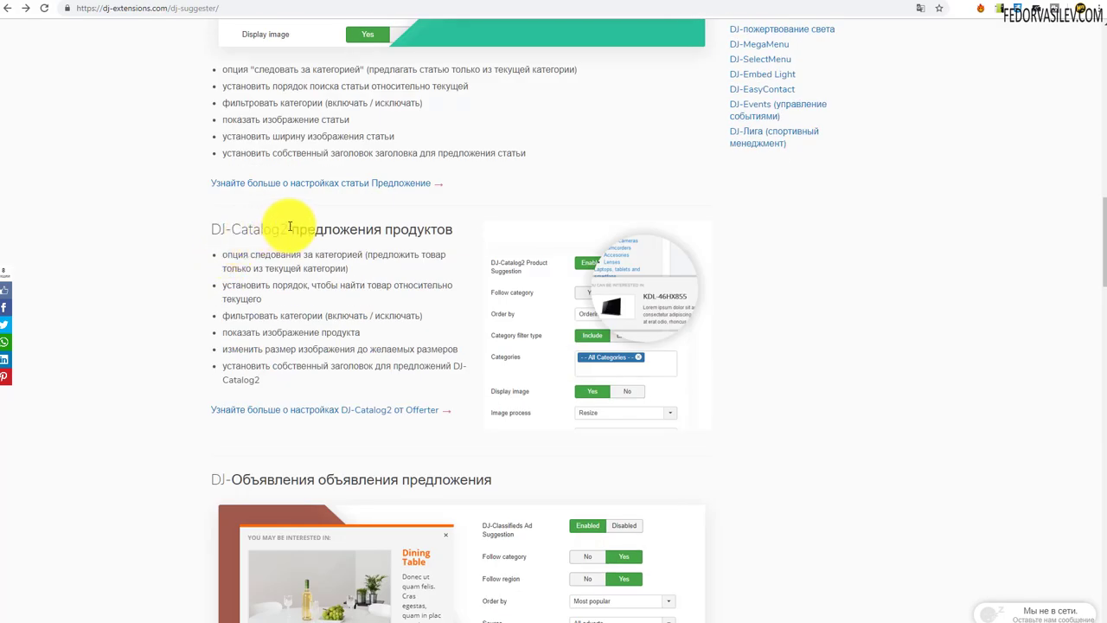
drag(288, 228, 210, 230)
scroll(317, 255, down, 3)
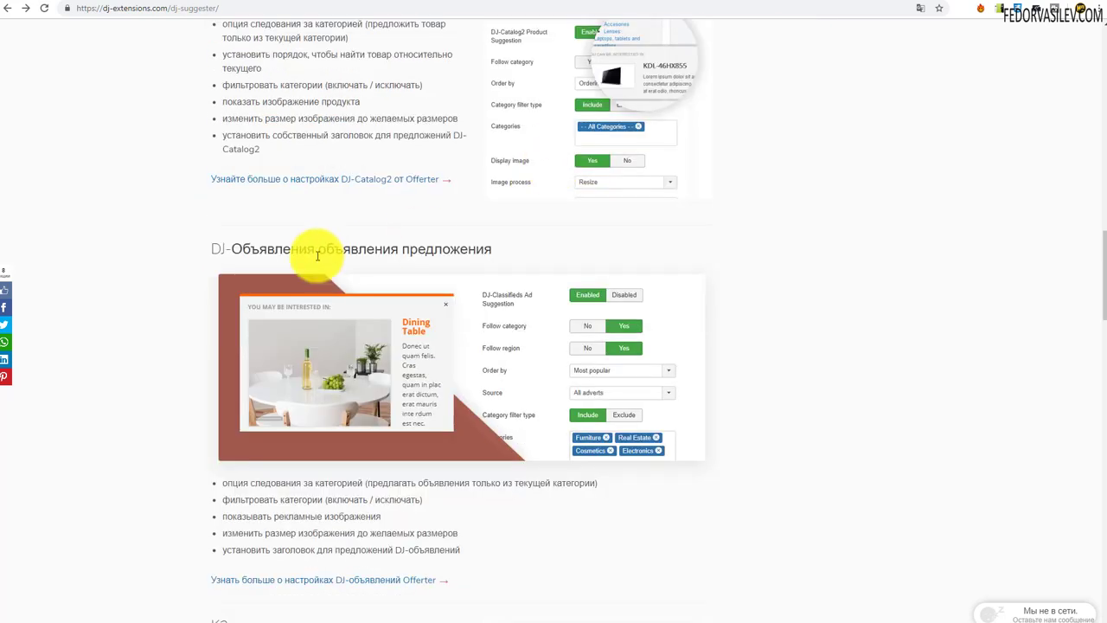
drag(313, 243, 221, 250)
scroll(421, 185, down, 4)
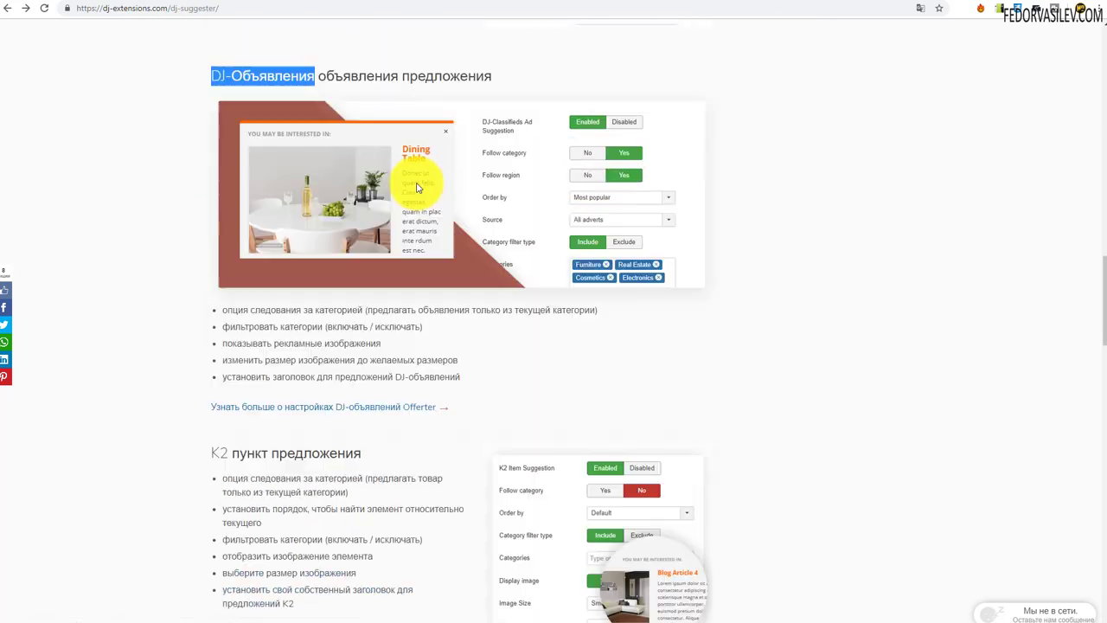
scroll(248, 288, down, 2)
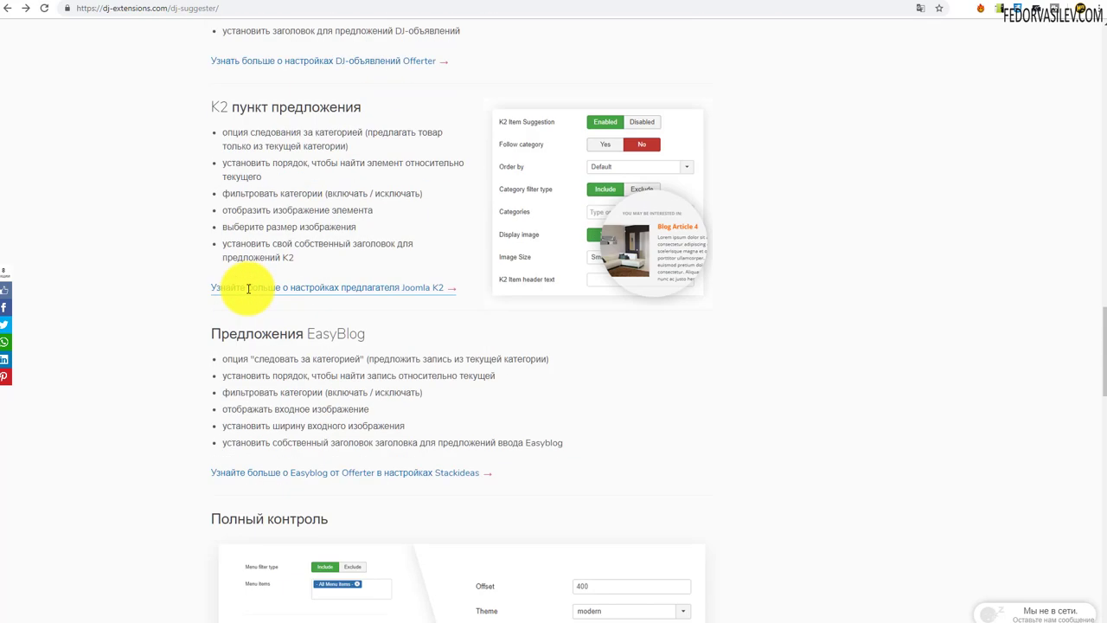
scroll(303, 345, down, 2)
scroll(556, 299, down, 6)
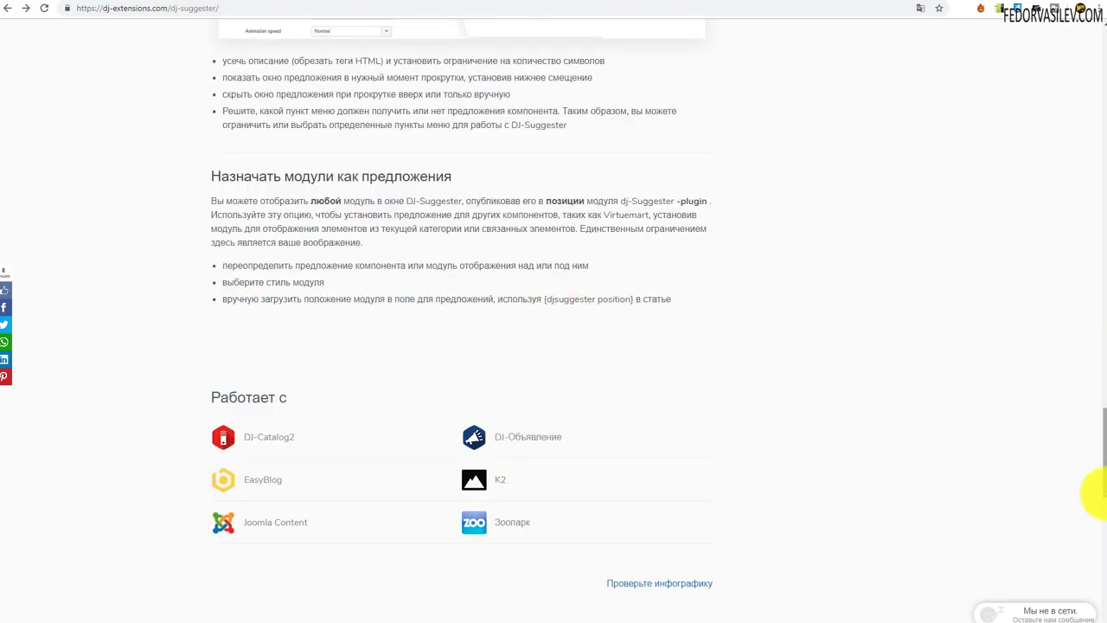
drag(1103, 437, 1091, 43)
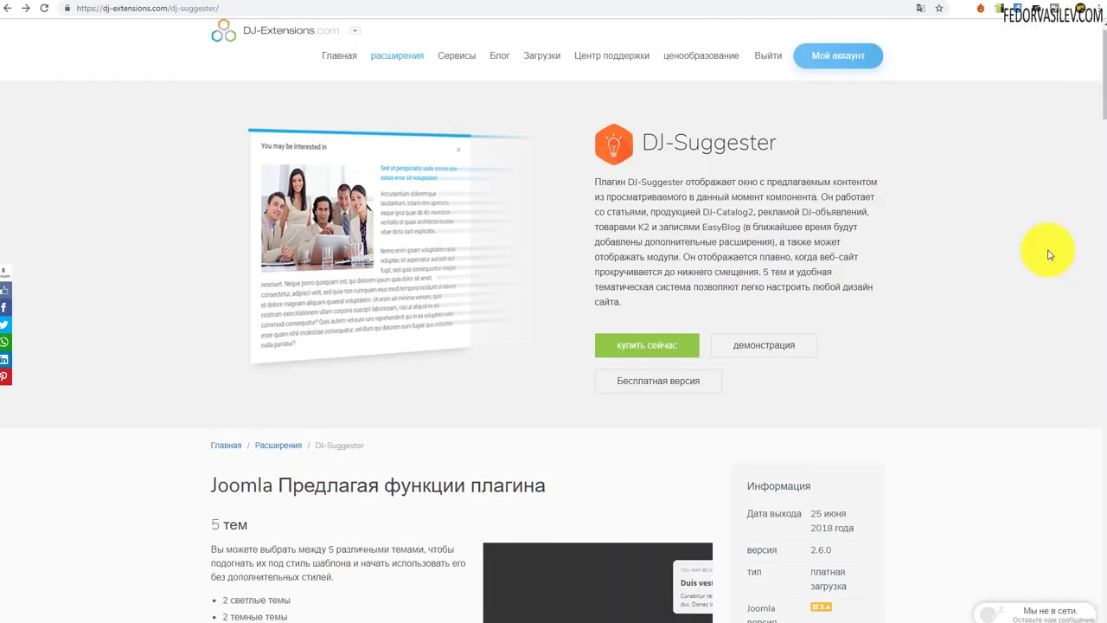
scroll(346, 276, up, 1)
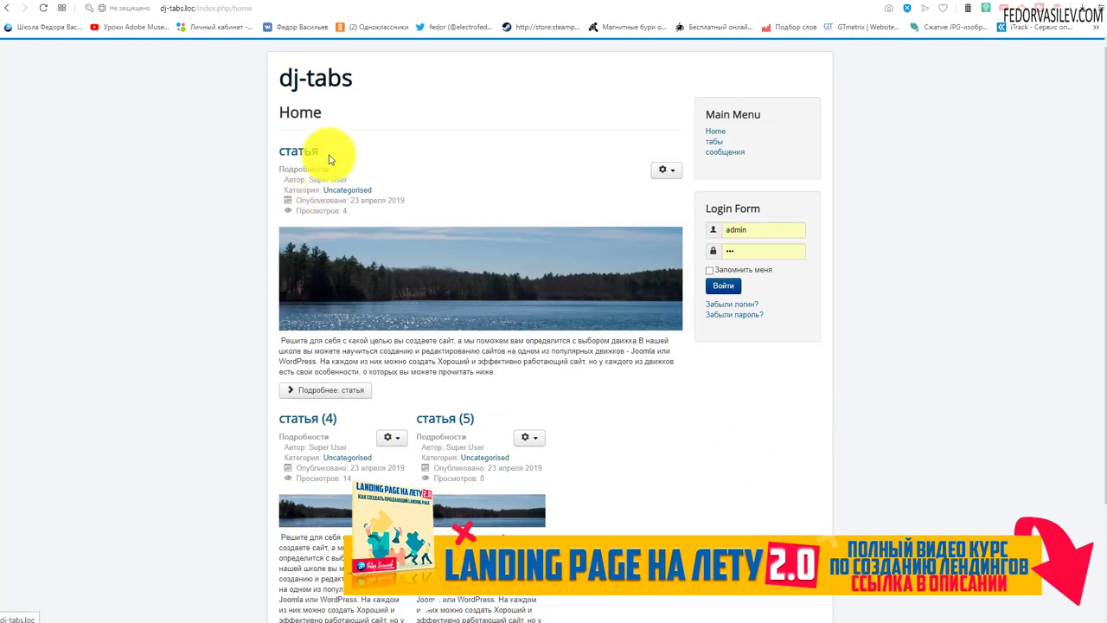
Step: Install plg_content_djsuggester-2.6.0-pro.zip and rusifikator-dj-suggester-2-6-0.zip from the DJ-Suggester - уроки folder into the Joomla site
scroll(328, 158, down, 3)
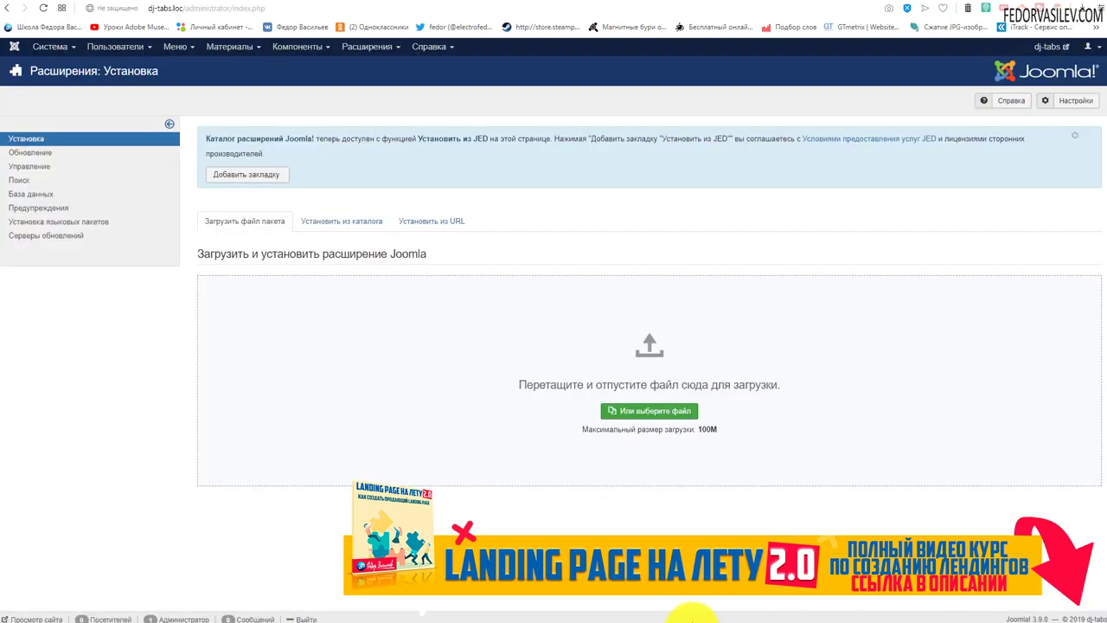
click(361, 47)
mouse_move(361, 69)
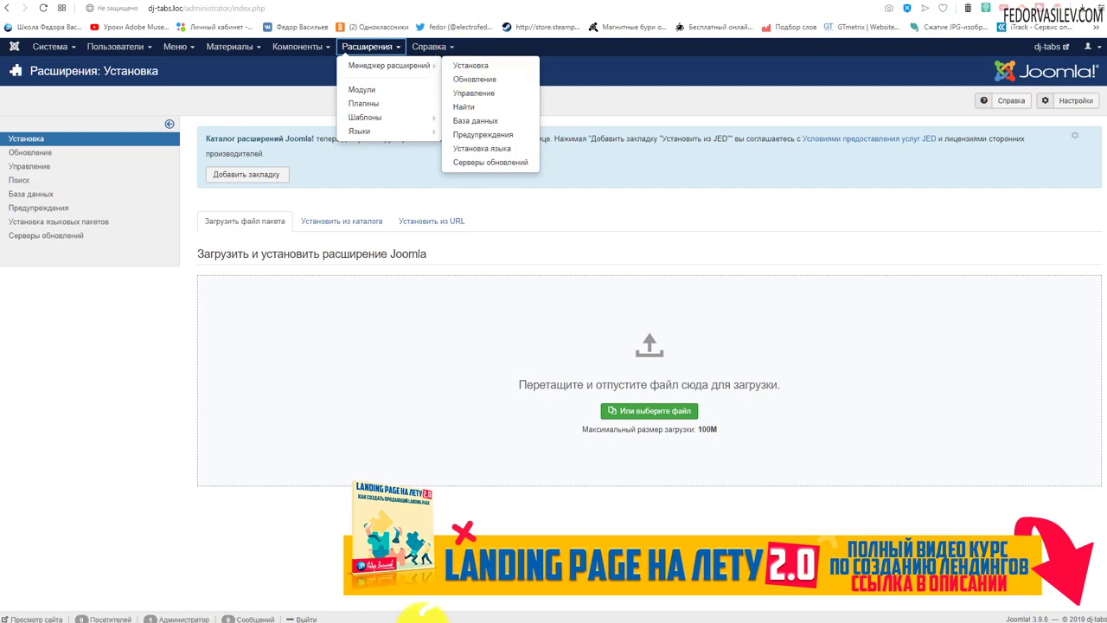
click(424, 619)
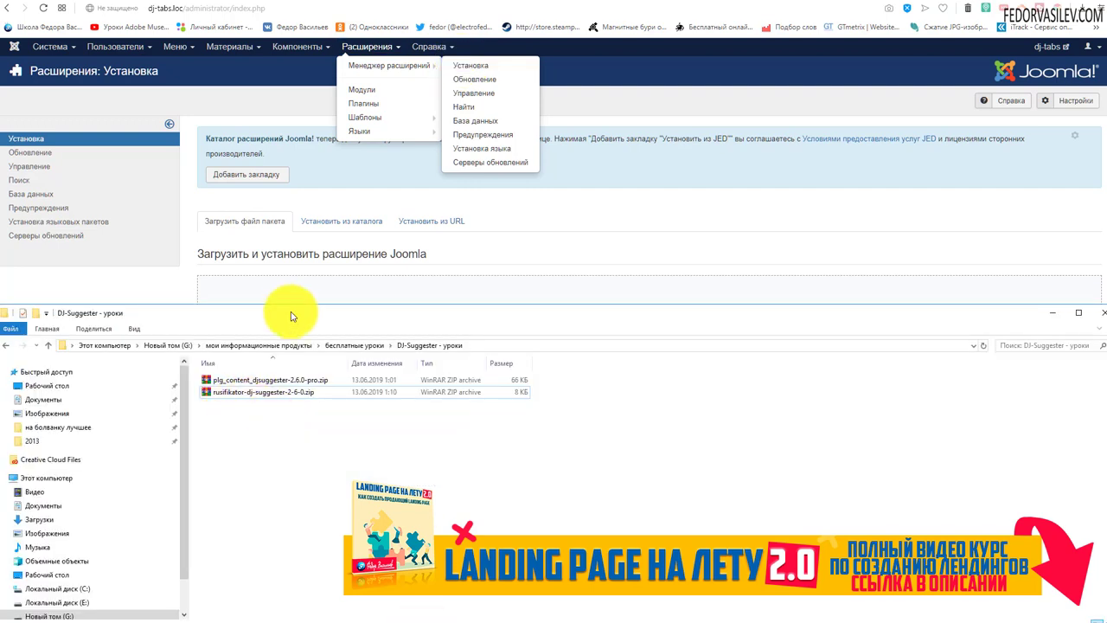
drag(294, 308, 285, 418)
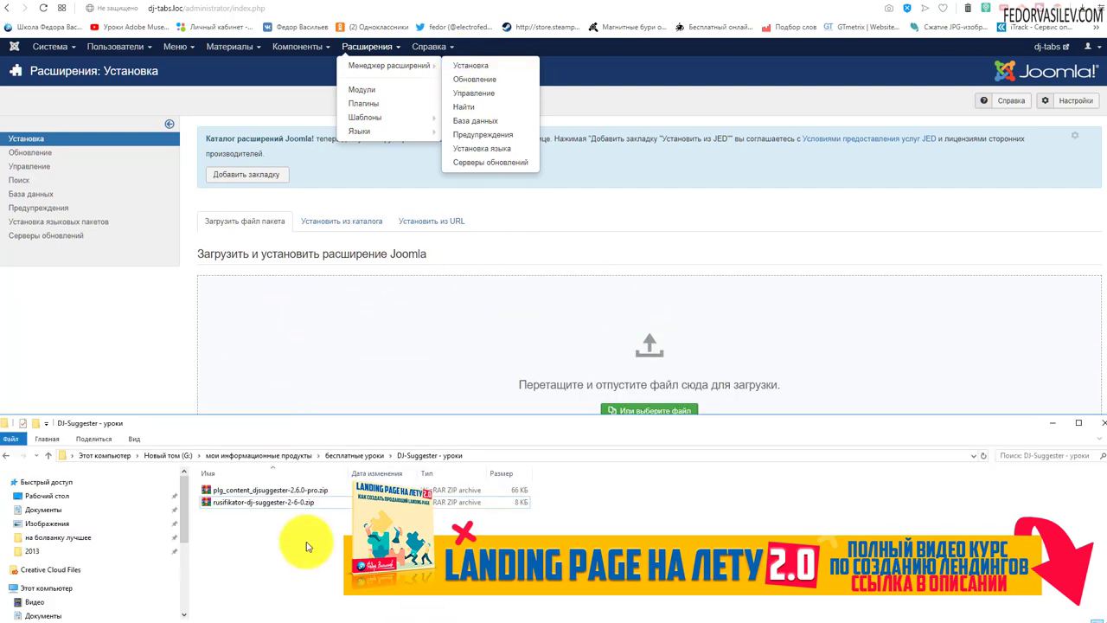
drag(259, 489, 393, 325)
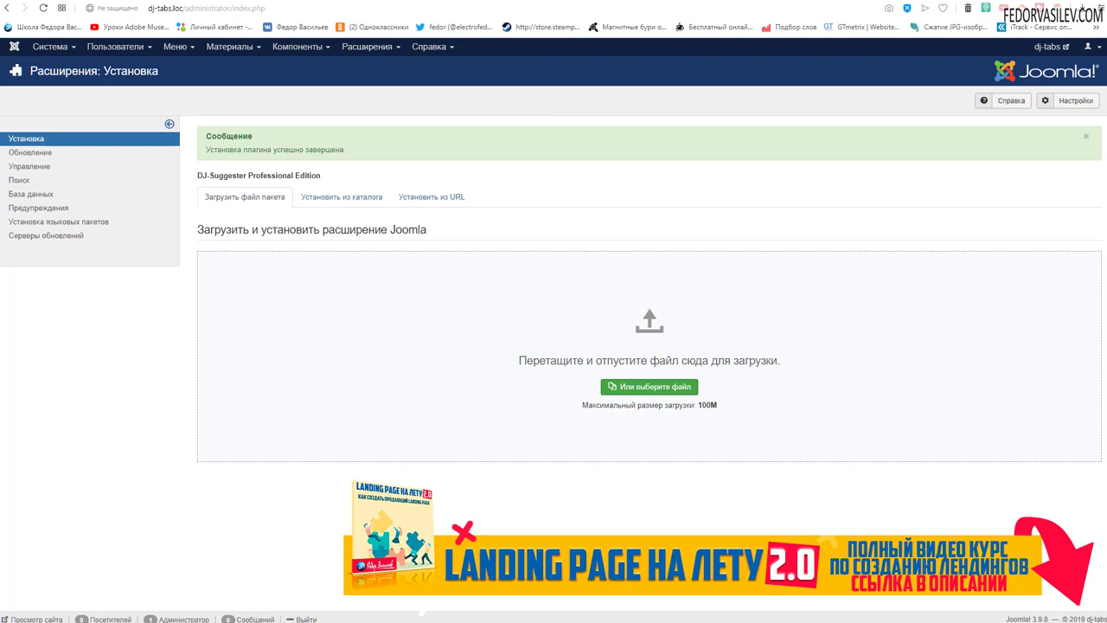
click(422, 616)
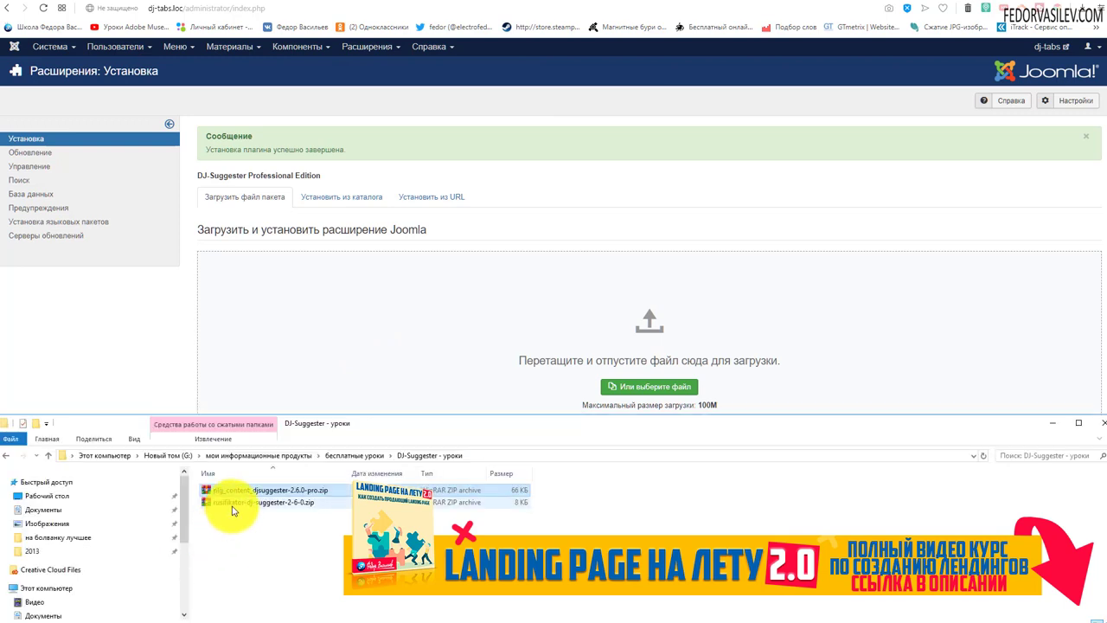
drag(232, 511, 354, 316)
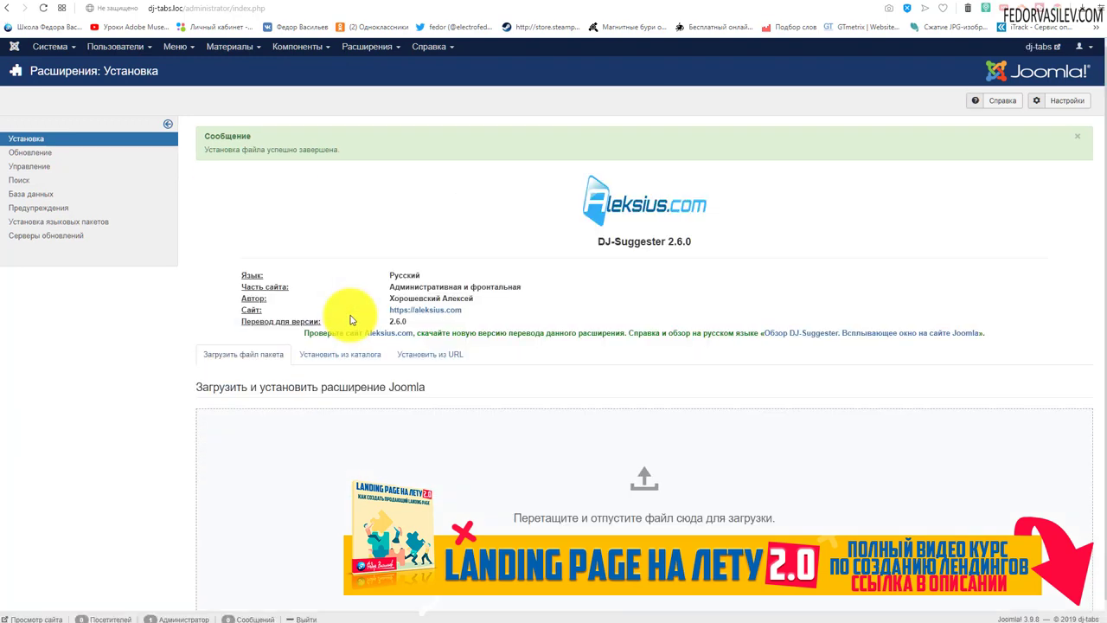
Step: Enable the DJ-Suggester content plugin in the Joomla plugin list
click(367, 46)
click(371, 103)
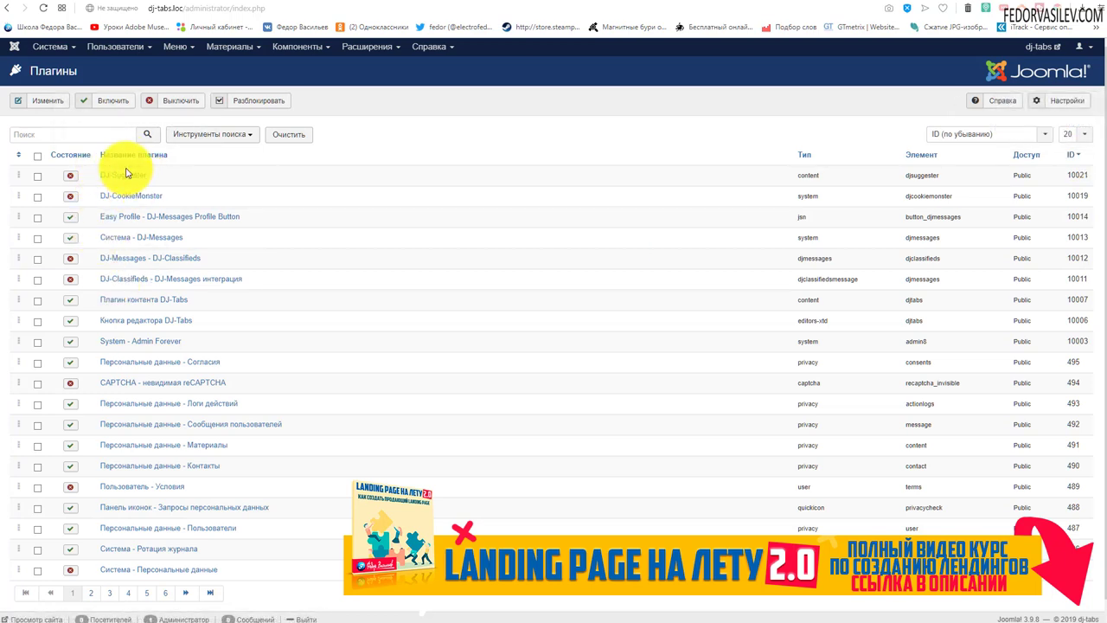
click(70, 174)
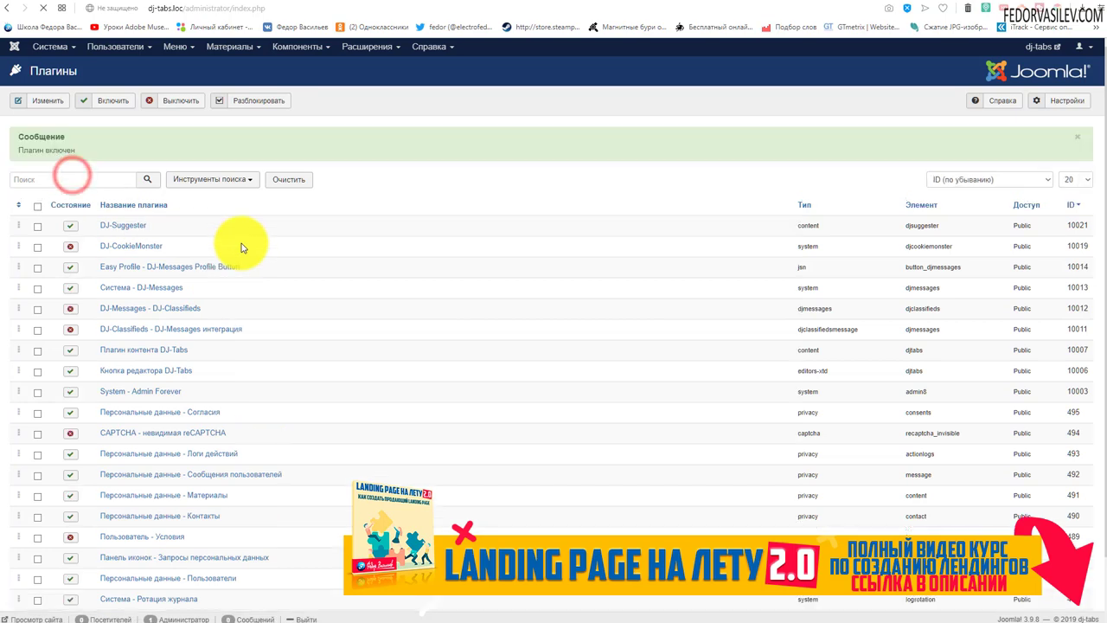
Step: Set the DJ-Suggester plugin's fly-out delay (Задержка вылета) to 1 second, then save and close its settings
click(123, 219)
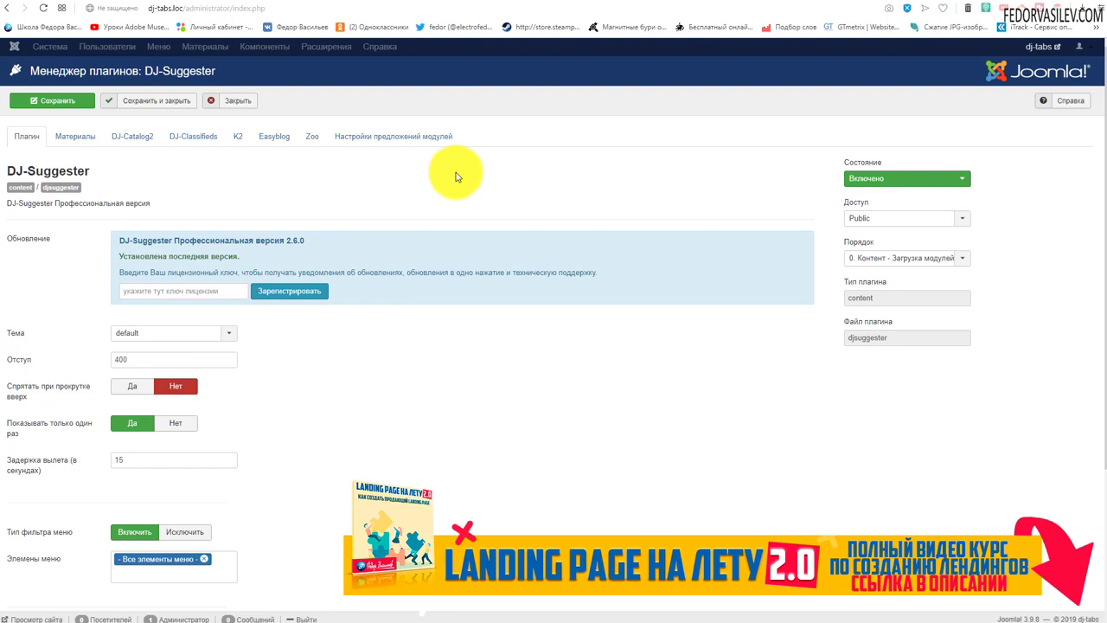
scroll(216, 290, down, 3)
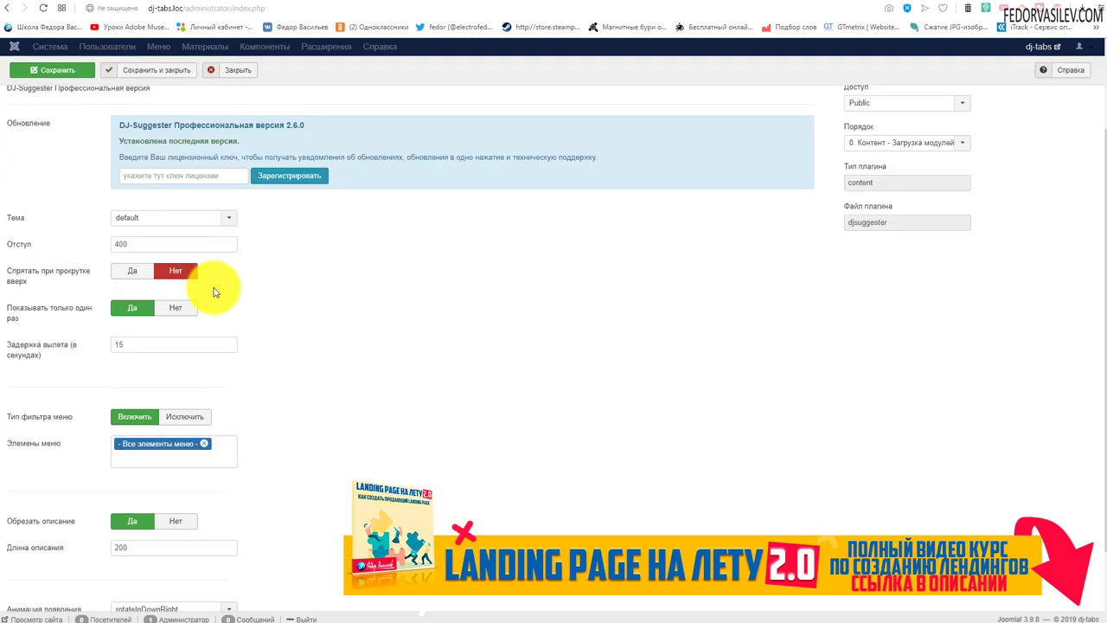
scroll(464, 340, up, 3)
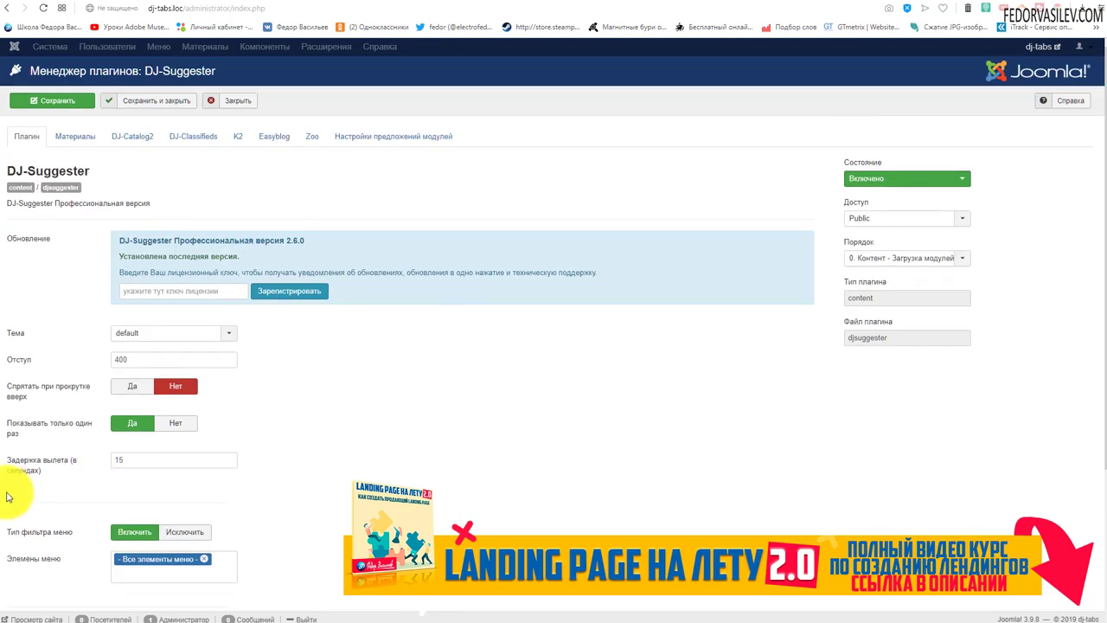
mouse_move(23, 466)
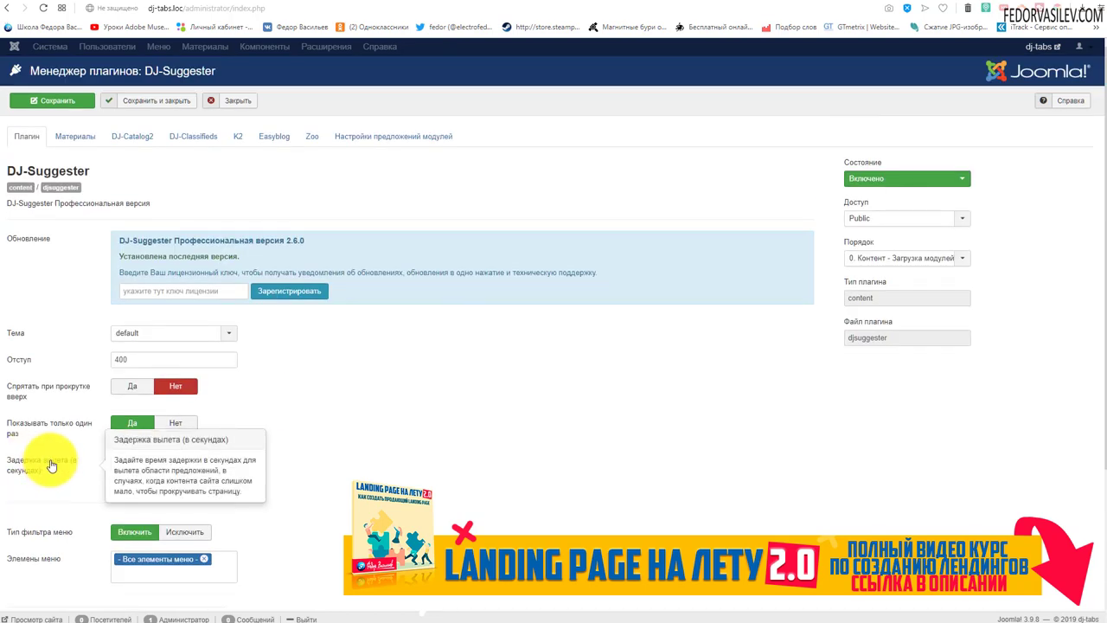
click(149, 460)
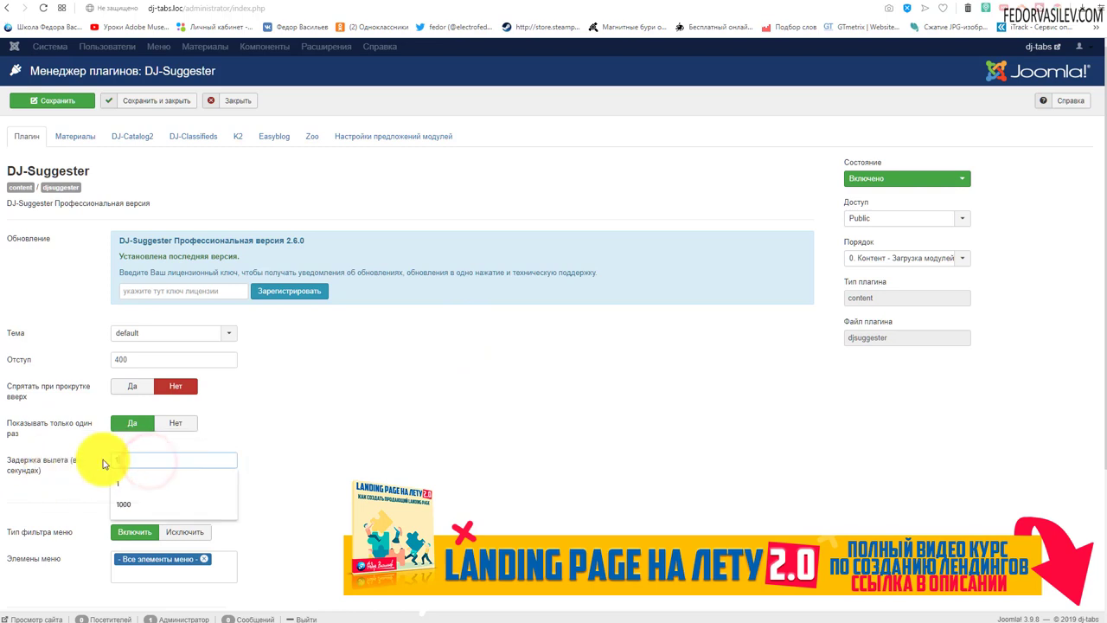
click(420, 441)
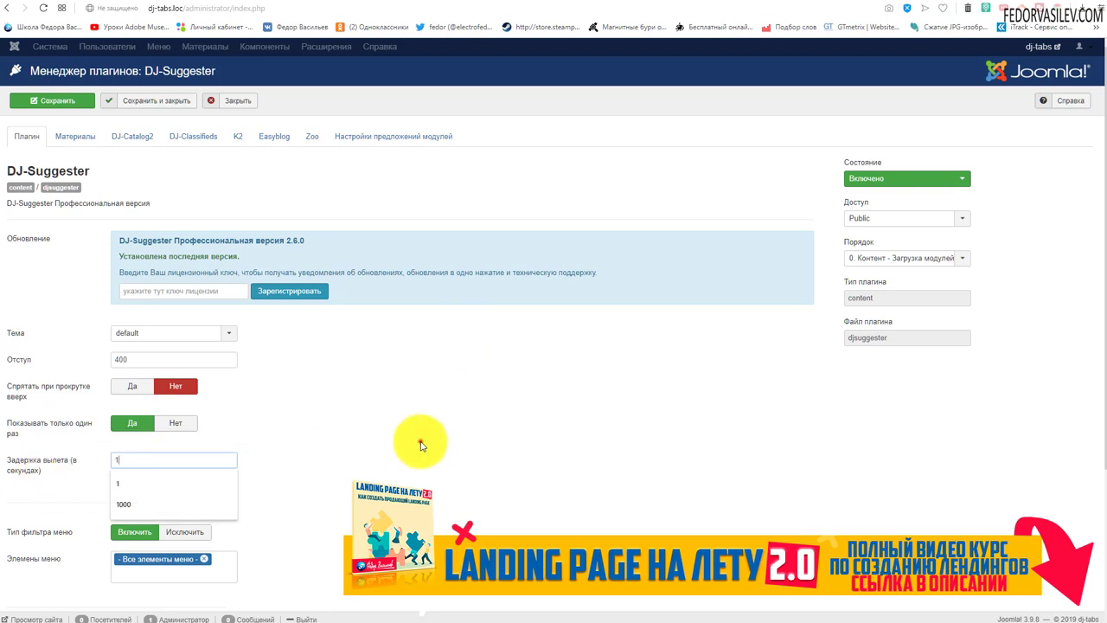
click(157, 103)
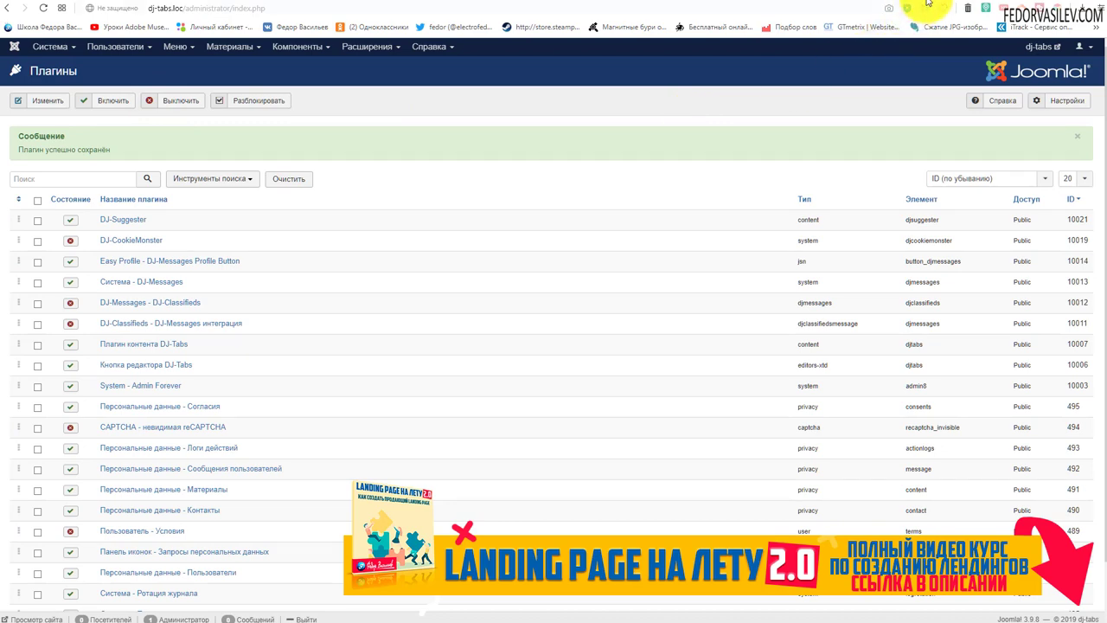
Step: Switch to the dj-tabs front end and load its home page to check the site
click(927, 5)
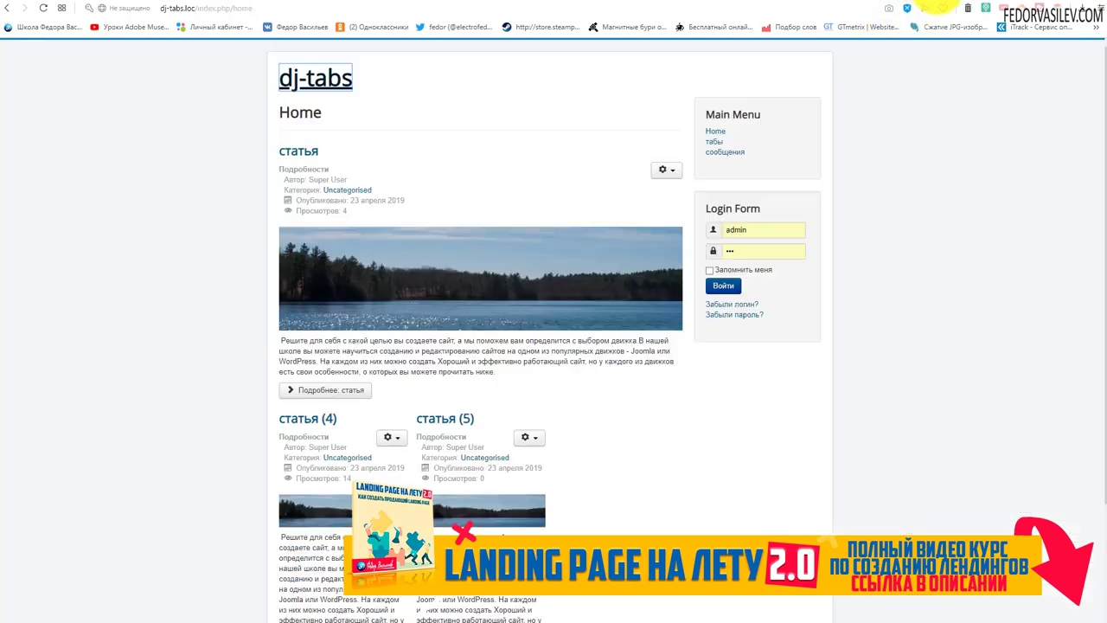
click(291, 84)
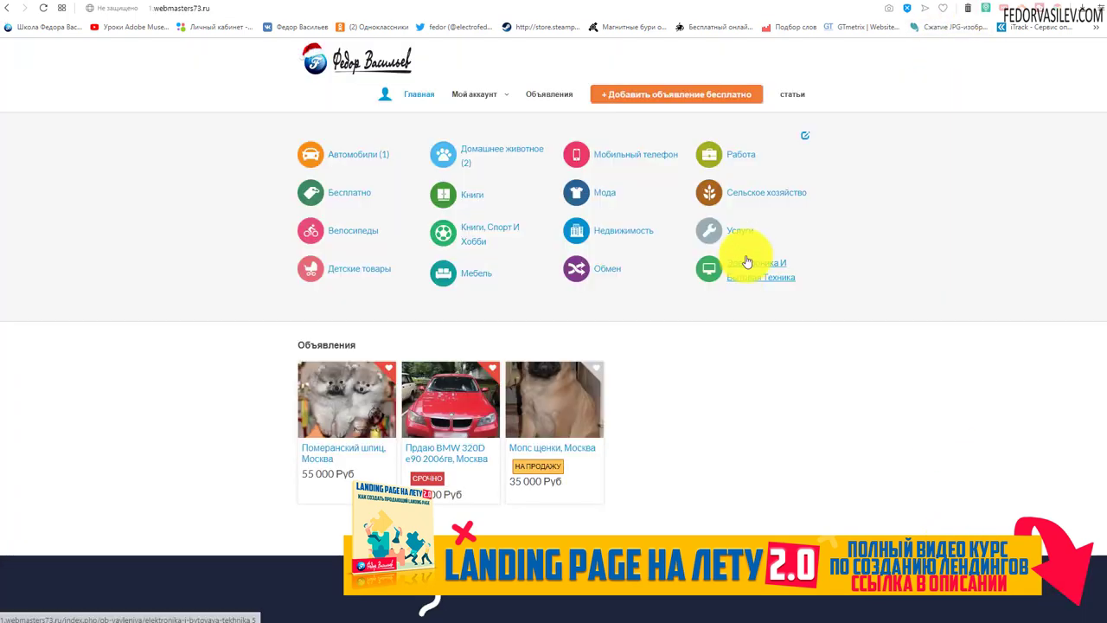
Step: Open the статьи page on webmasters73.ru and examine the тест article's intro image and text
click(790, 99)
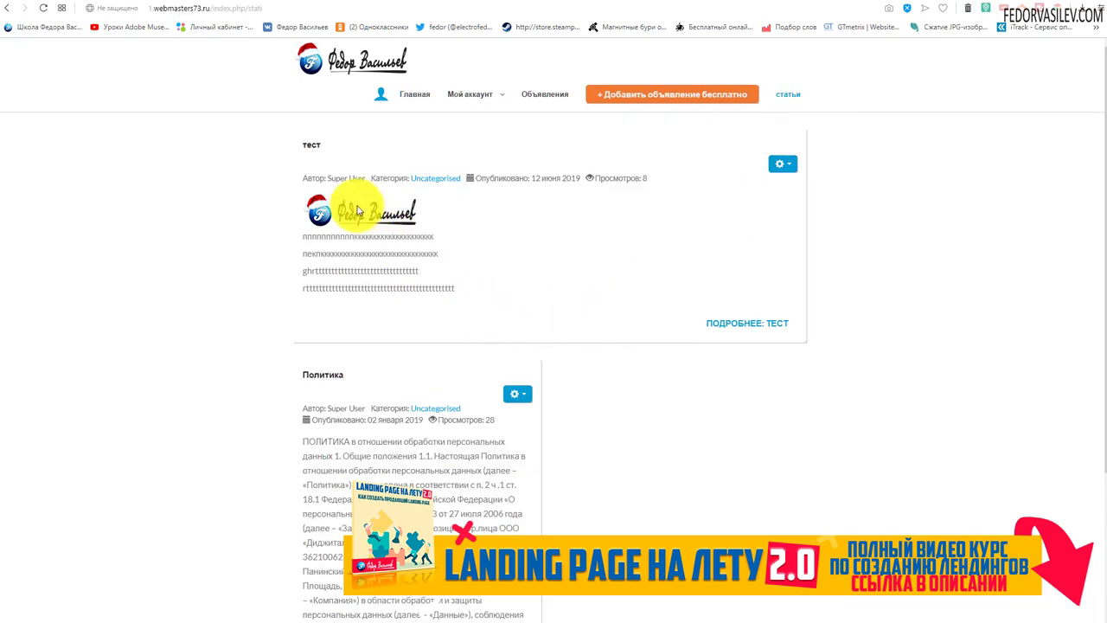
scroll(357, 210, down, 2)
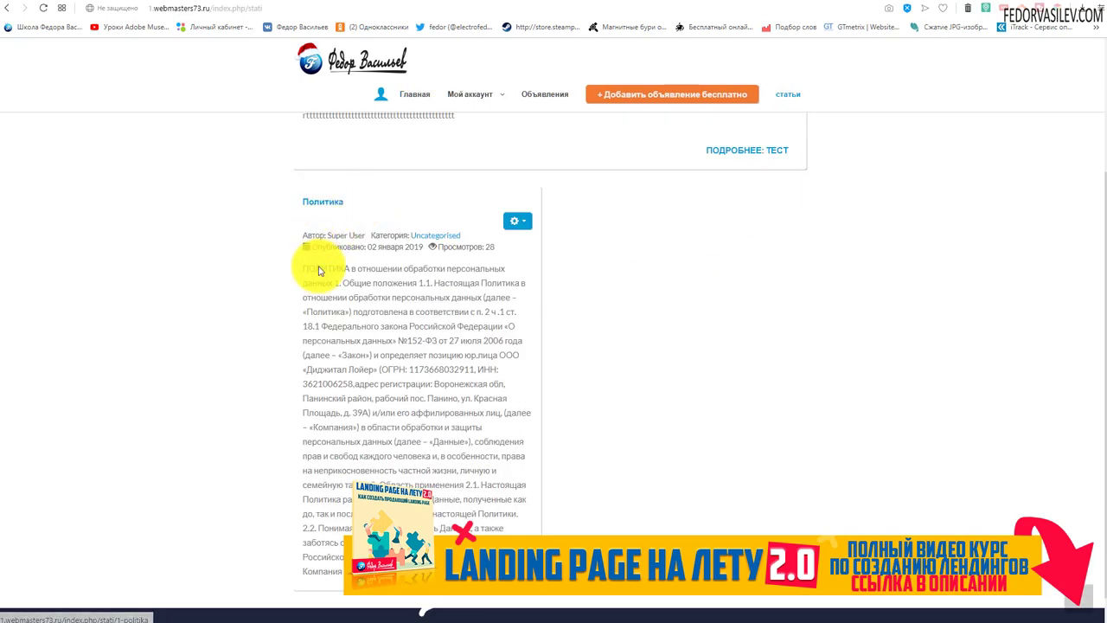
scroll(378, 433, up, 2)
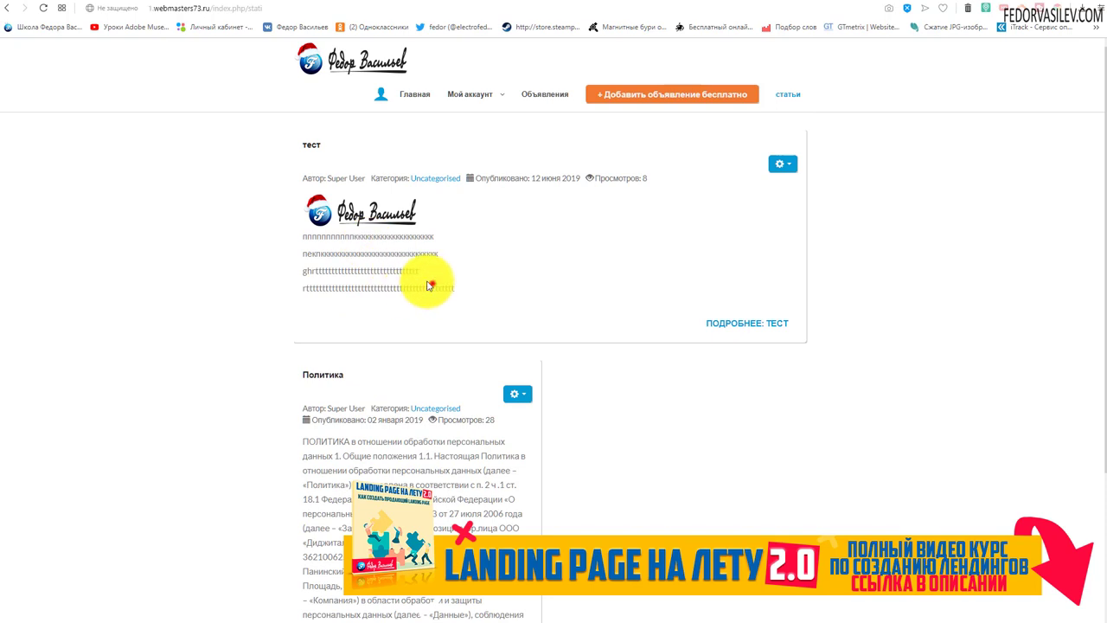
drag(432, 285, 353, 236)
click(487, 235)
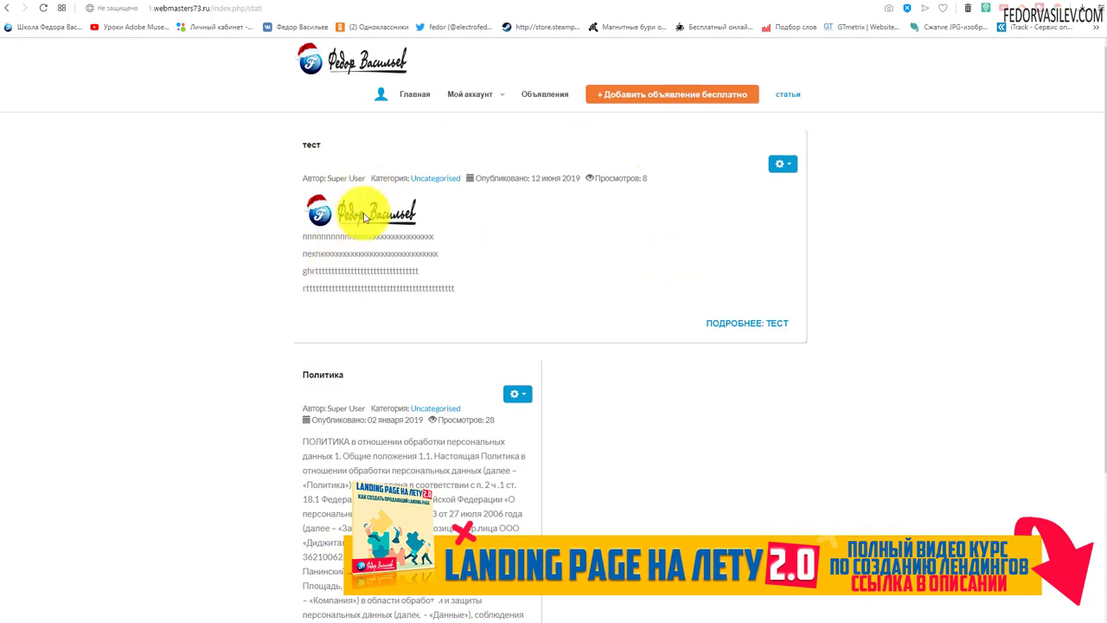
Step: Look over both articles on the статьи page and open the Политика article to check the suggestion window
scroll(605, 207, down, 2)
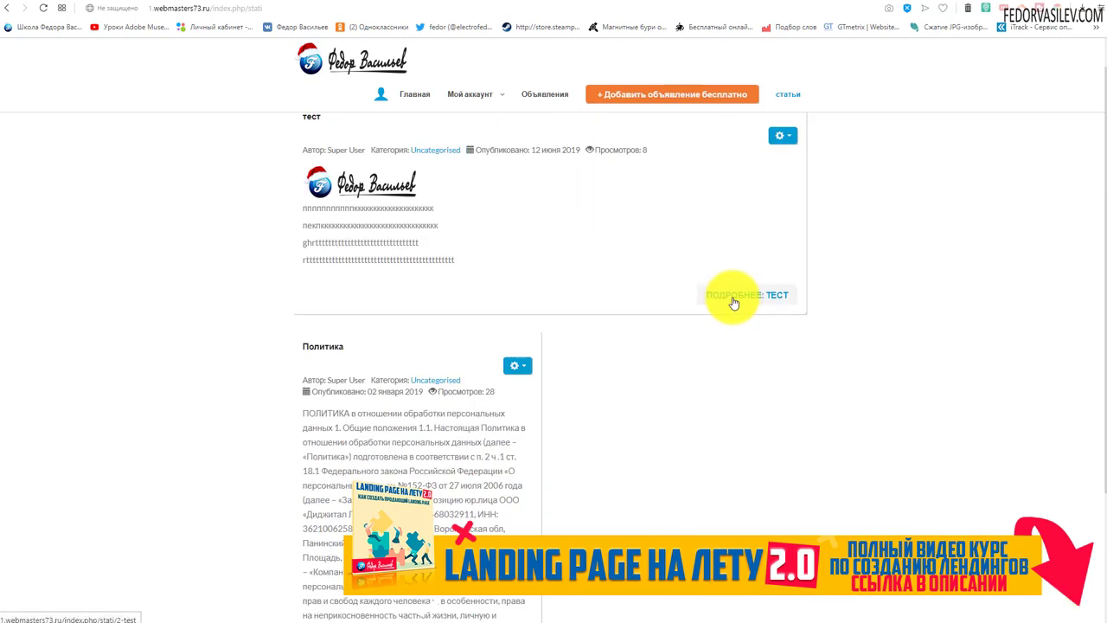
scroll(536, 415, up, 1)
scroll(458, 444, down, 2)
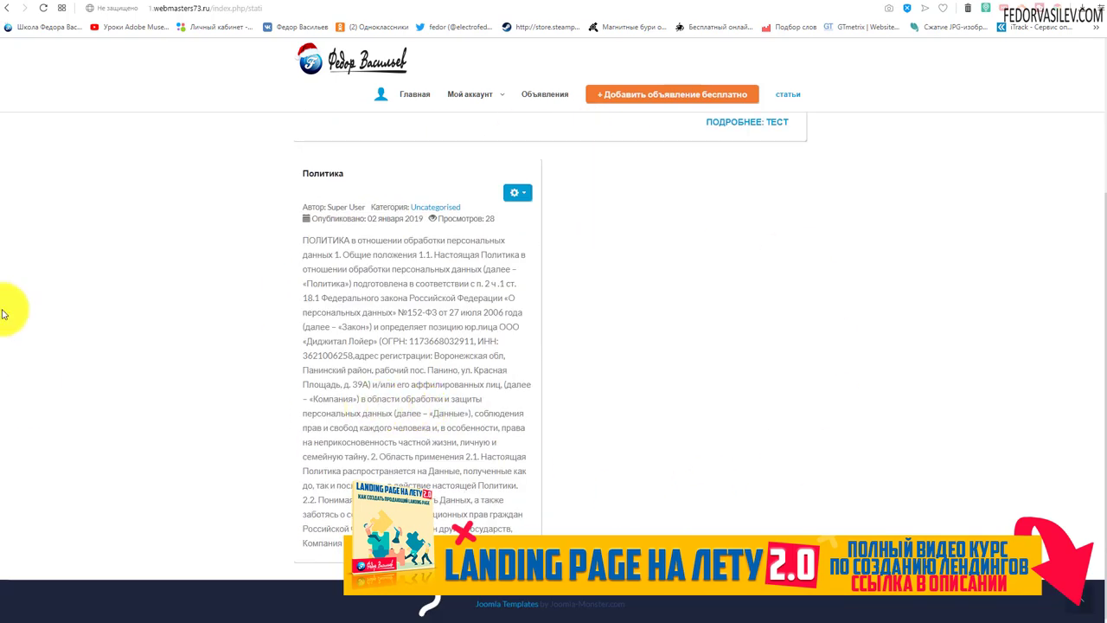
scroll(637, 403, up, 2)
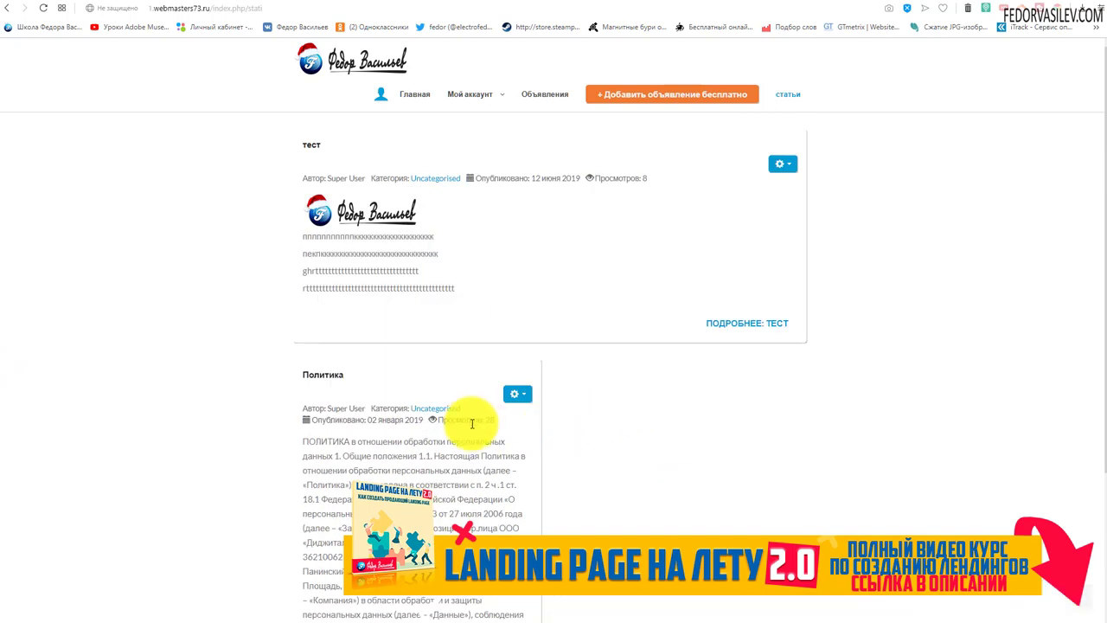
click(321, 378)
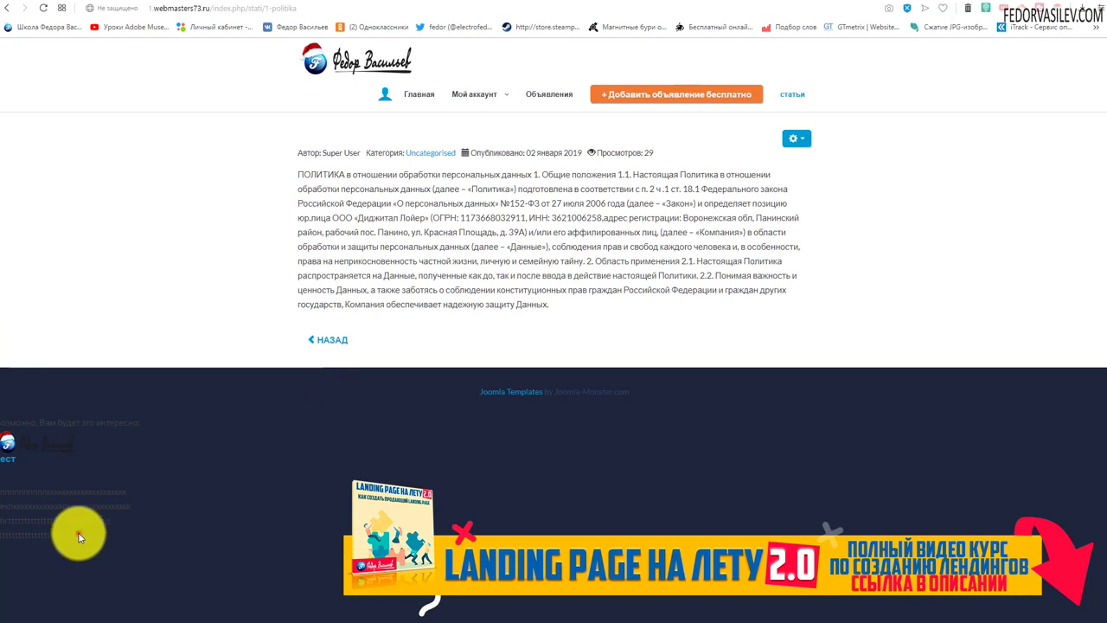
Step: Examine the suggestion text displayed below the Политика article's footer
drag(78, 537, 12, 412)
click(85, 313)
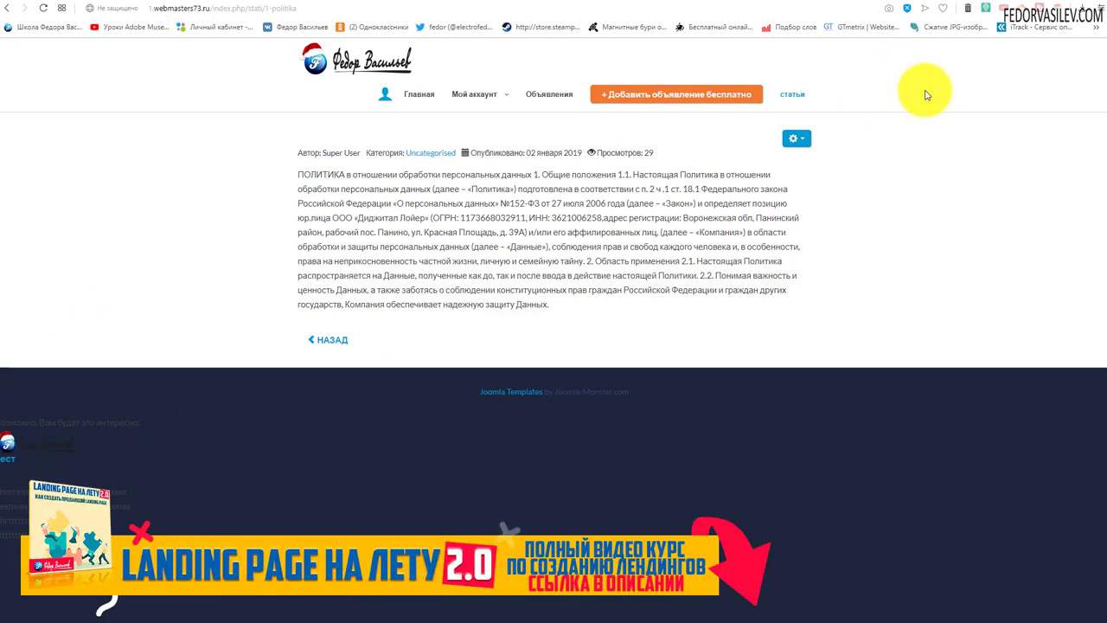
Step: Return to the DJ-Suggester settings, set the theme (Тема) to специальная and look through its colour options
click(943, 2)
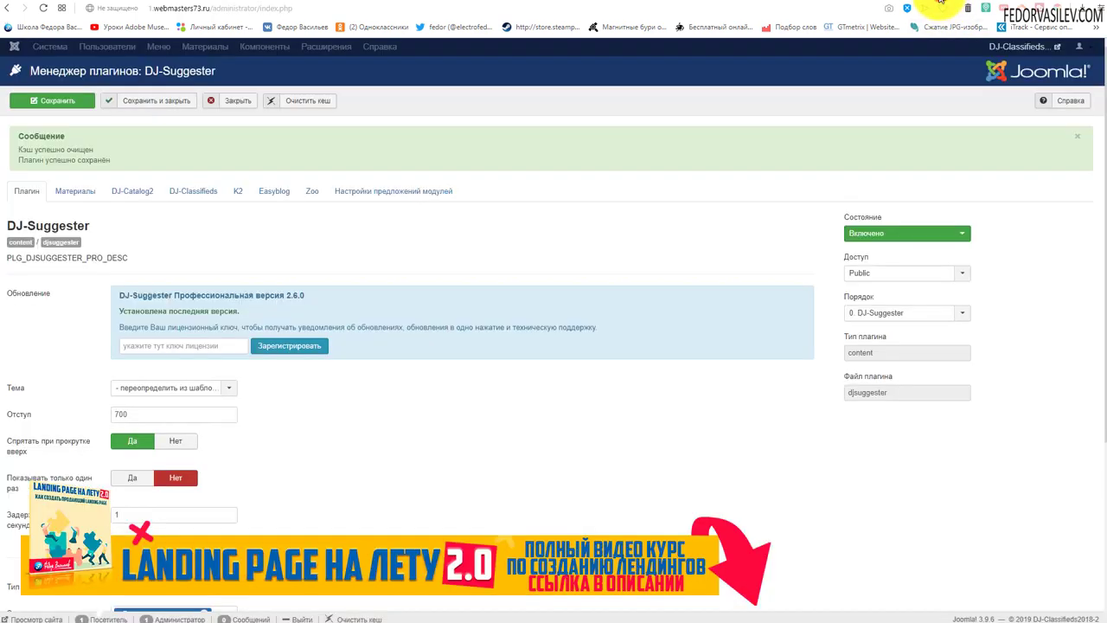
scroll(345, 259, down, 1)
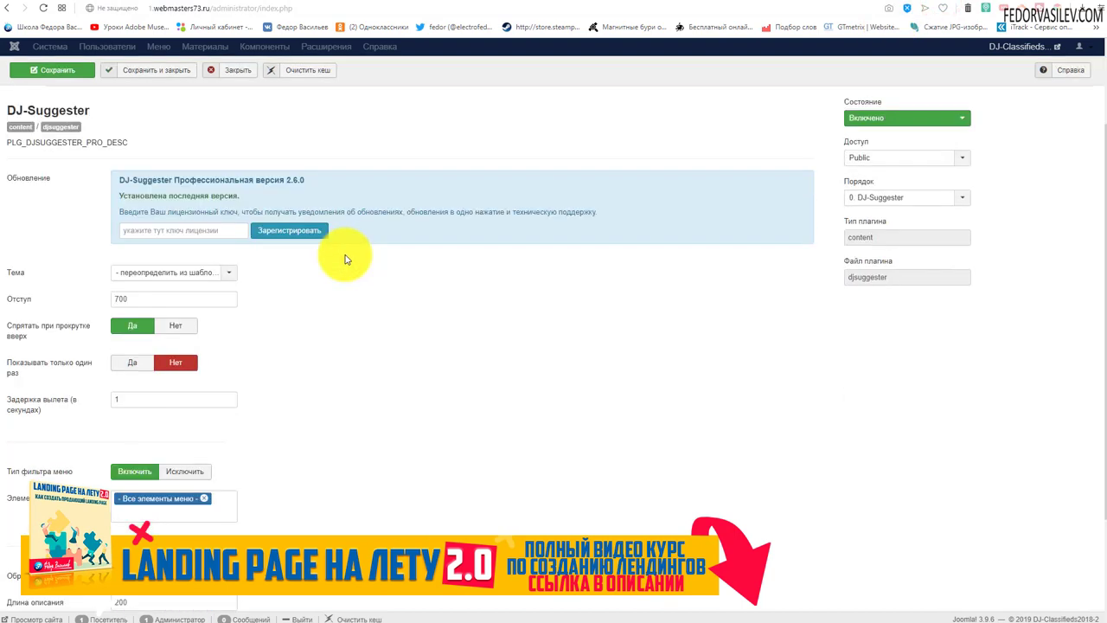
click(231, 274)
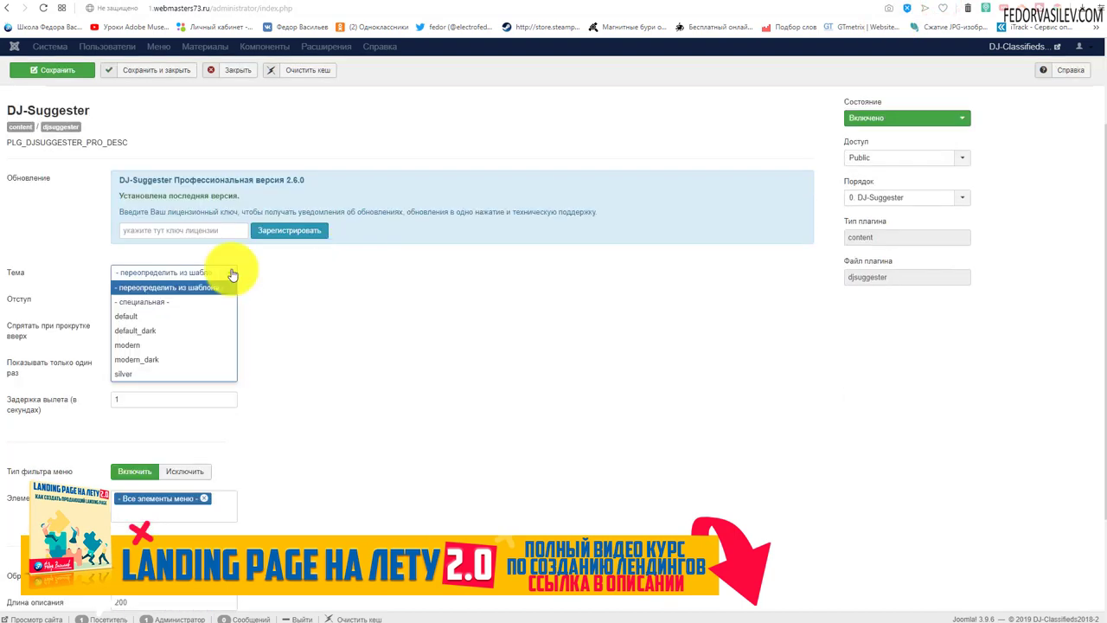
click(184, 301)
scroll(365, 313, down, 3)
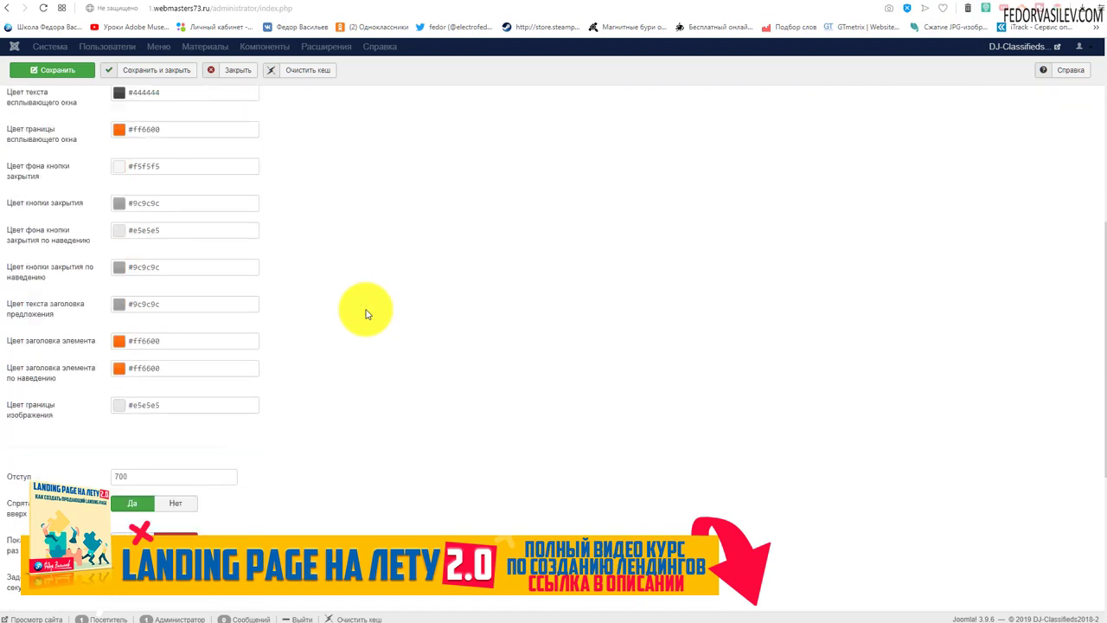
scroll(135, 415, up, 1)
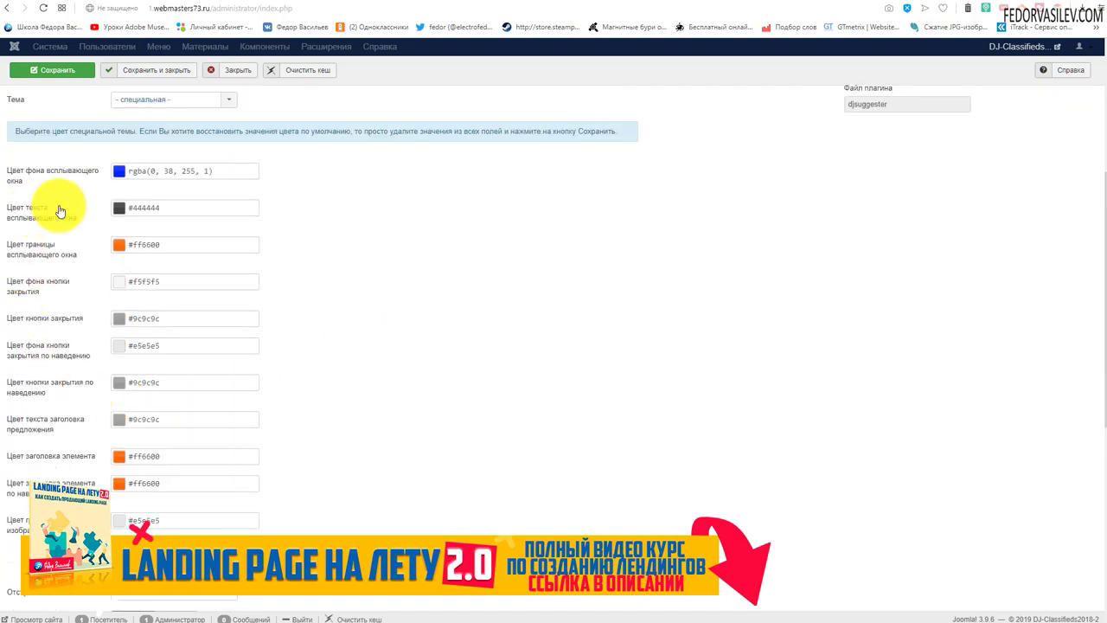
Step: Set the DJ-Suggester theme (Тема) to default and save the plugin settings
scroll(329, 458, up, 1)
click(128, 159)
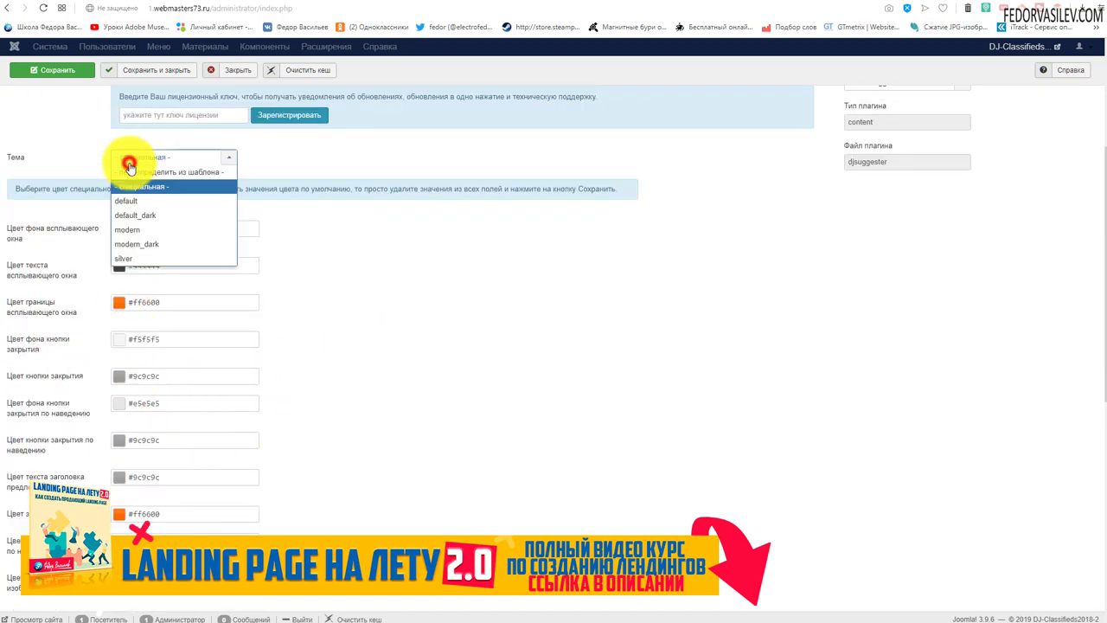
click(131, 196)
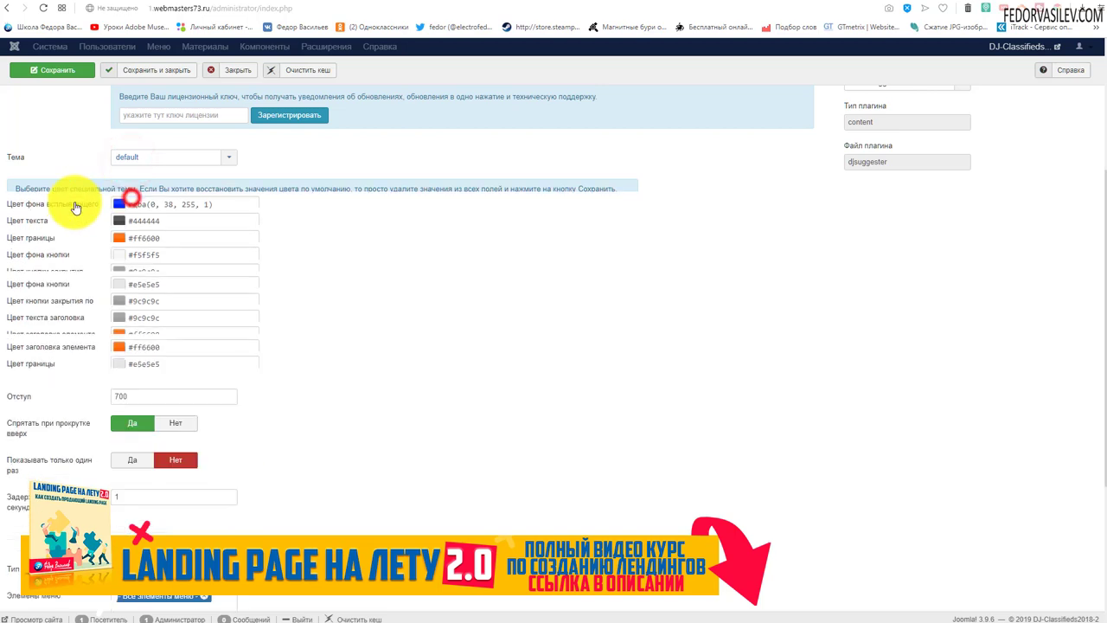
click(52, 69)
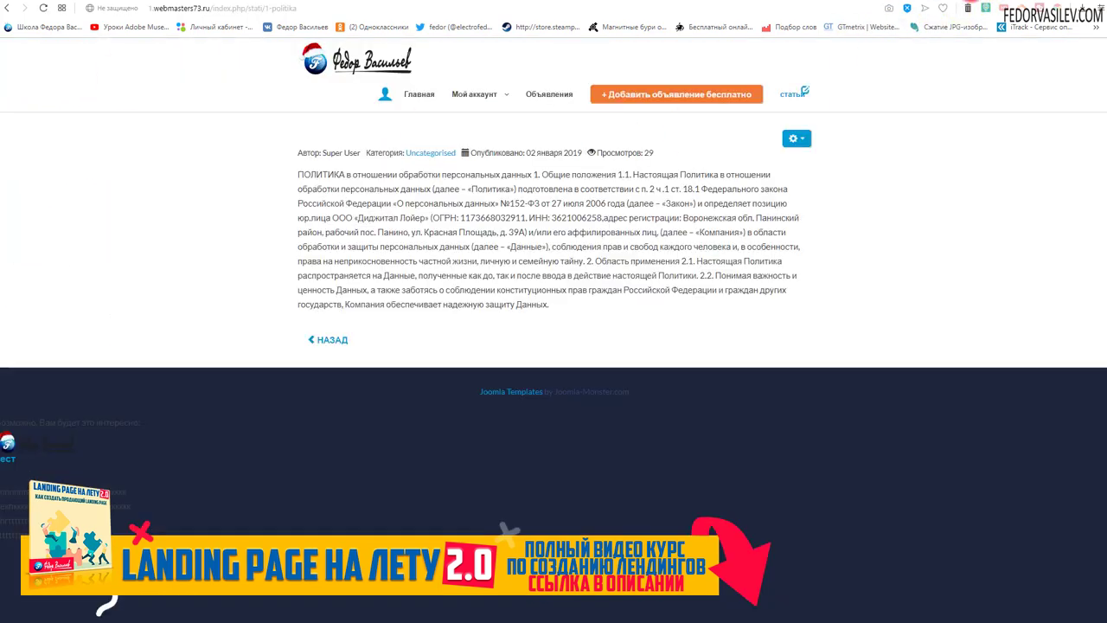
Step: Reload the Политика article, dismiss its suggestion pop-up and reload the page to bring the pop-up back
click(42, 8)
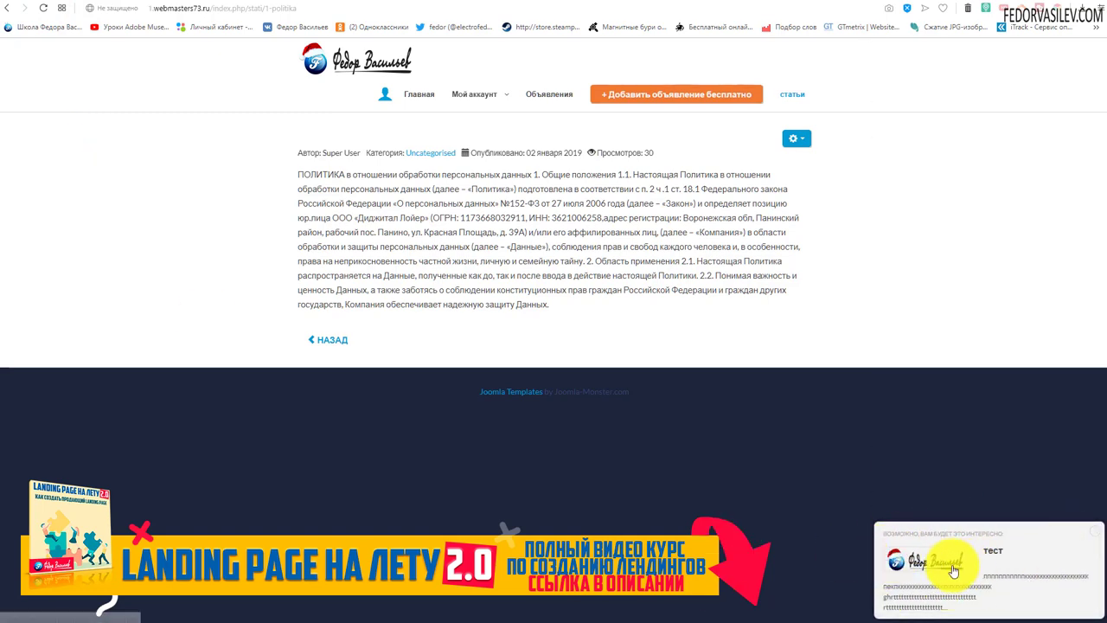
click(1095, 537)
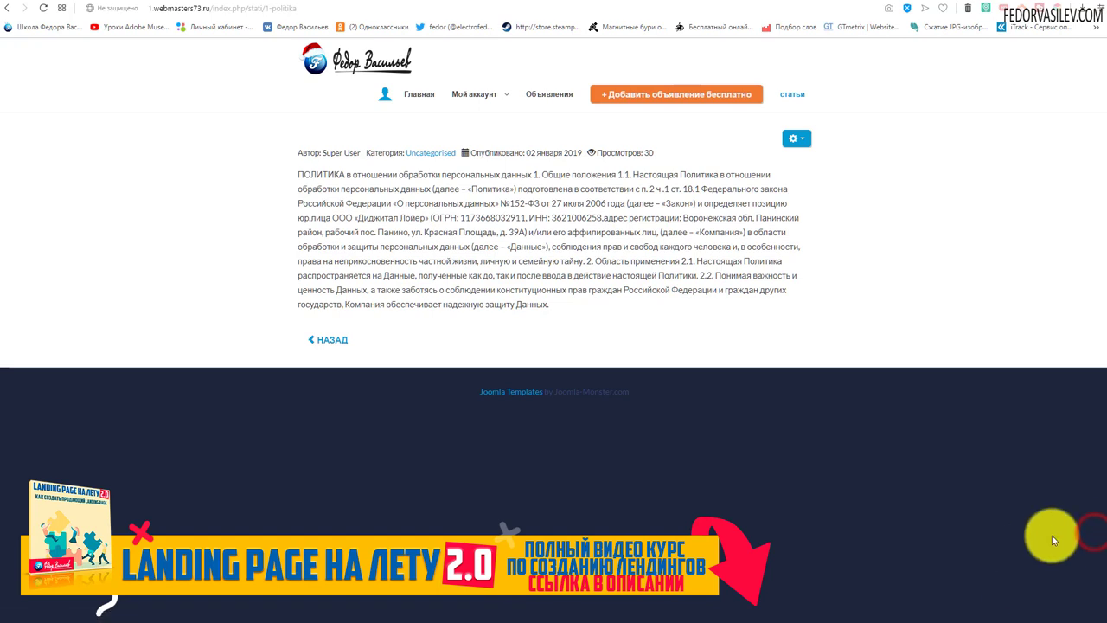
click(43, 11)
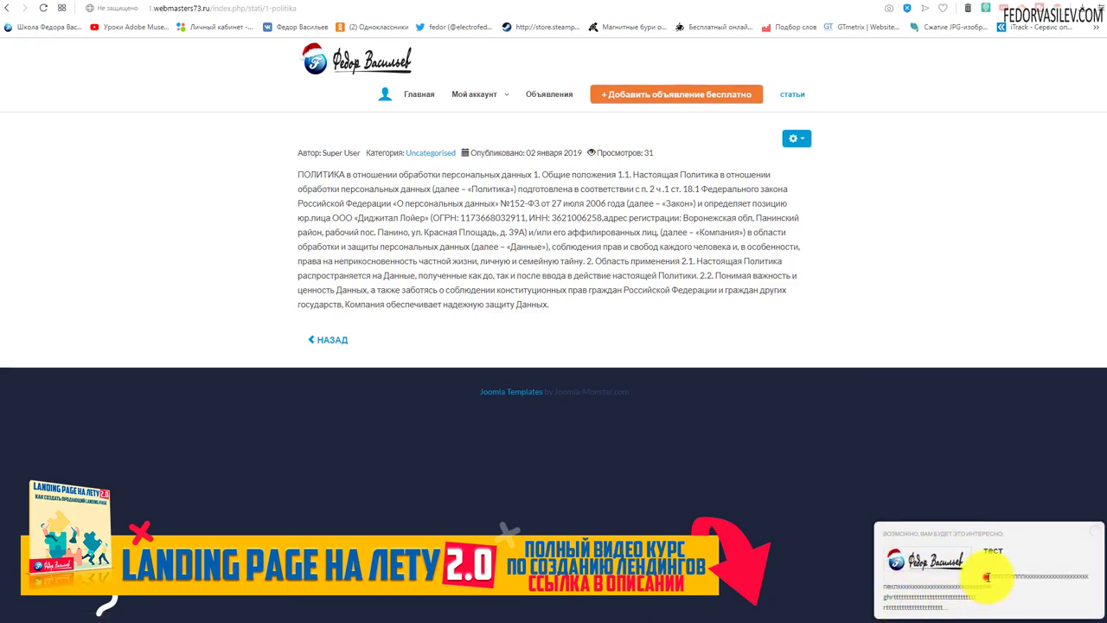
Step: Examine the pop-up's preview text, then open the suggested тест article from the pop-up image and check its suggestion
drag(985, 575, 982, 603)
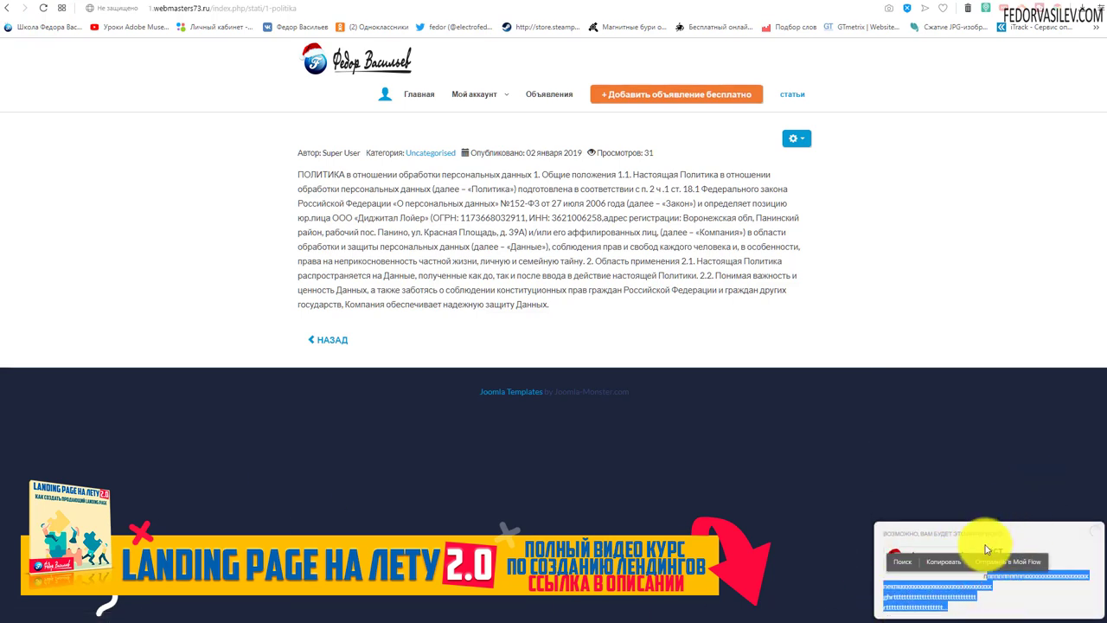
click(1038, 533)
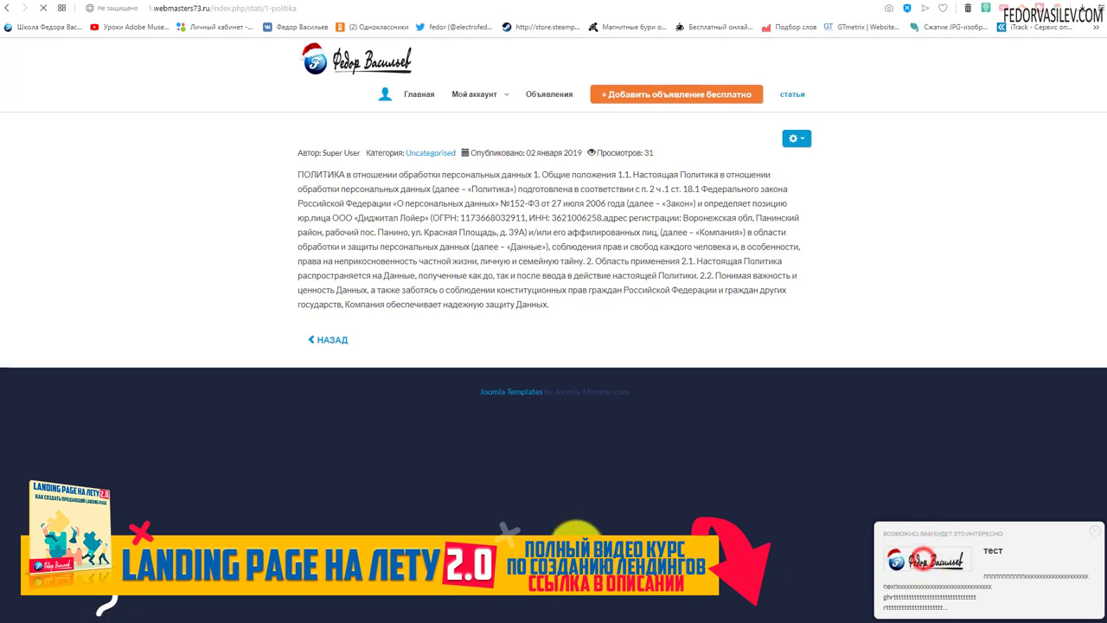
click(924, 562)
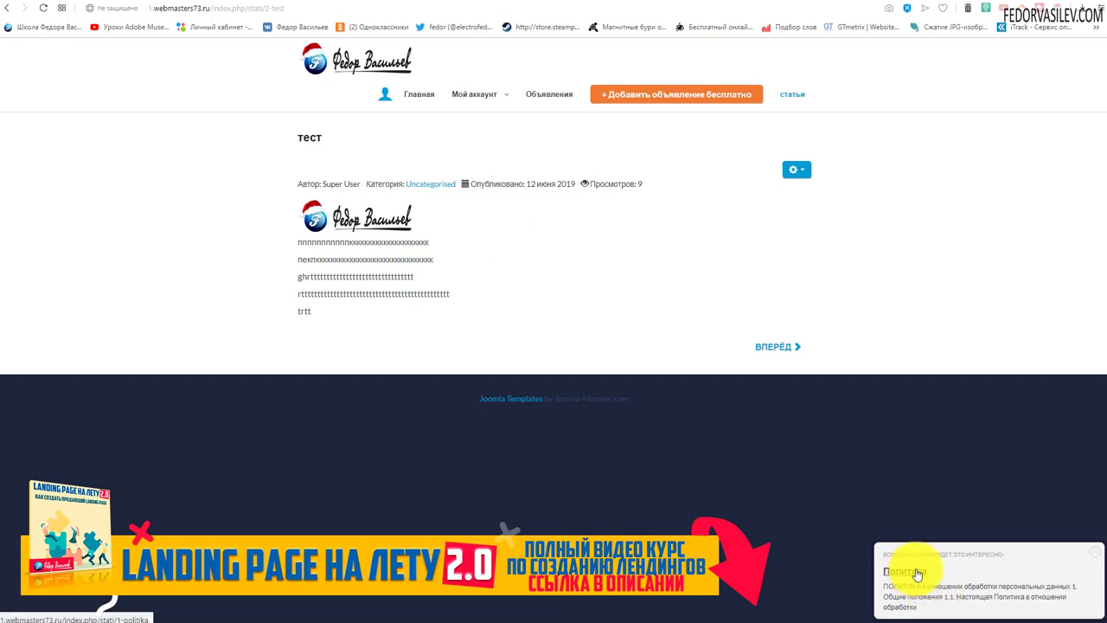
click(981, 572)
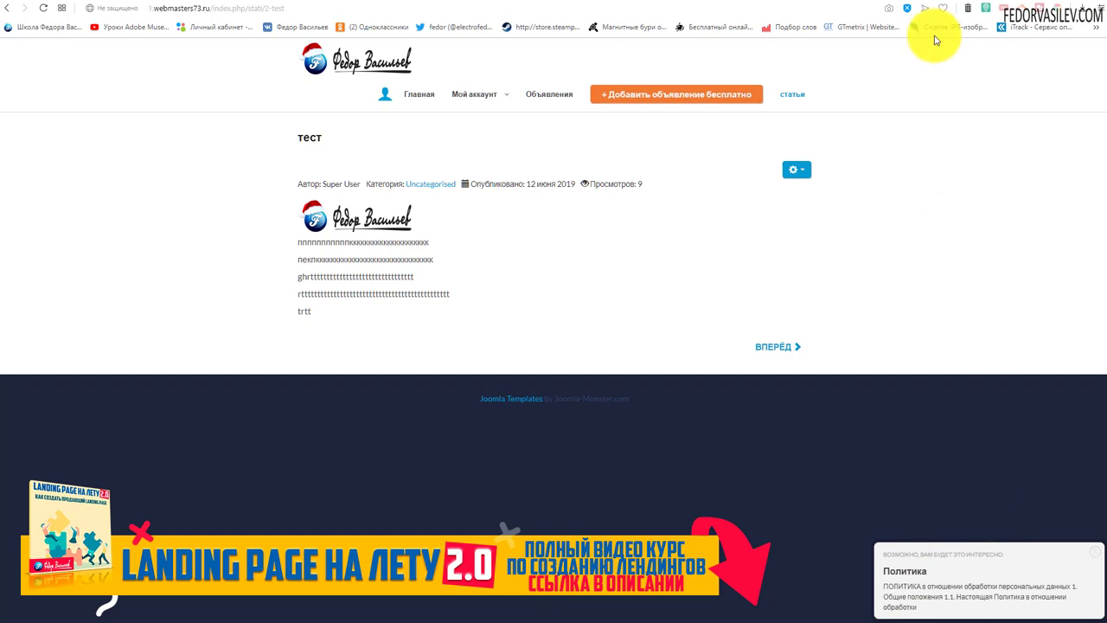
Step: Save the DJ-Suggester settings with the silver theme and an empty offset (Отступ), then reload the тест article to check the pop-up
click(932, 6)
click(206, 283)
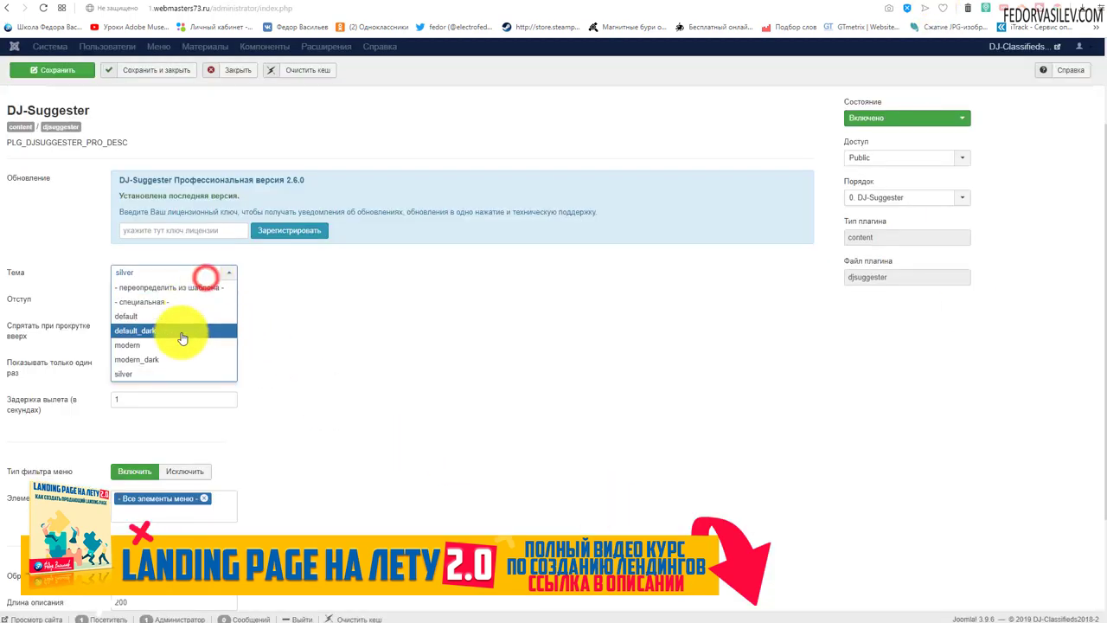
click(328, 352)
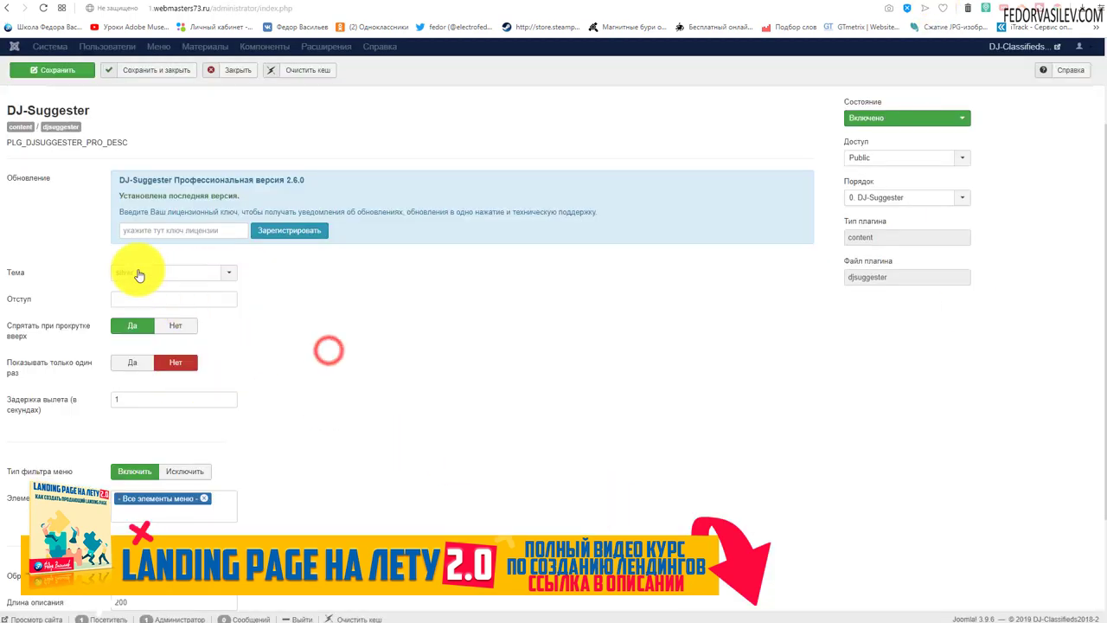
click(126, 277)
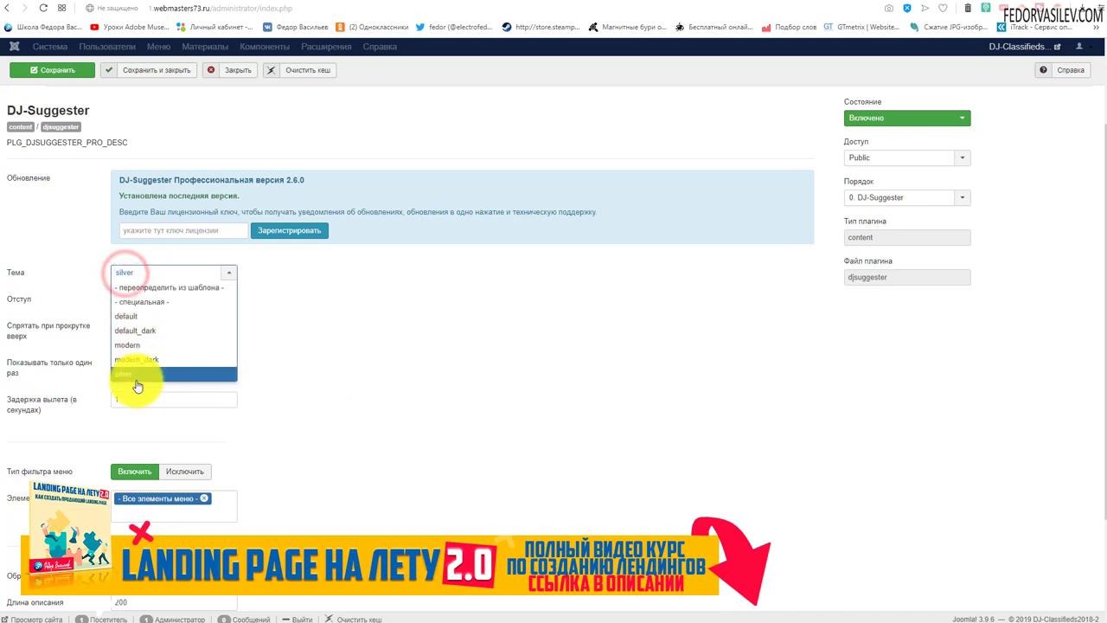
click(61, 231)
click(50, 74)
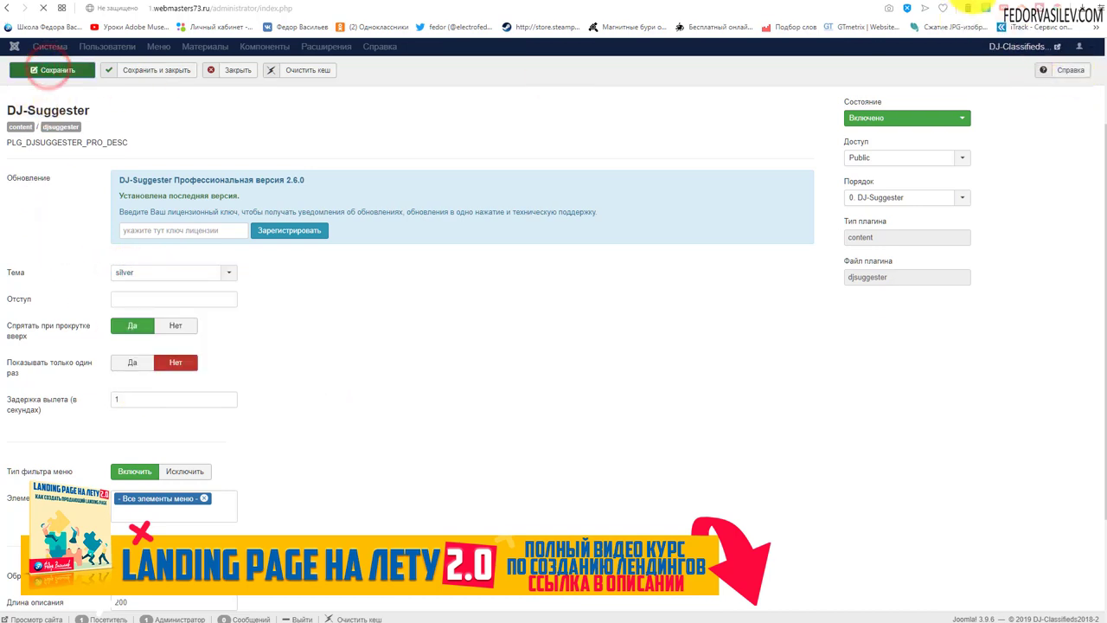
click(974, 9)
click(45, 8)
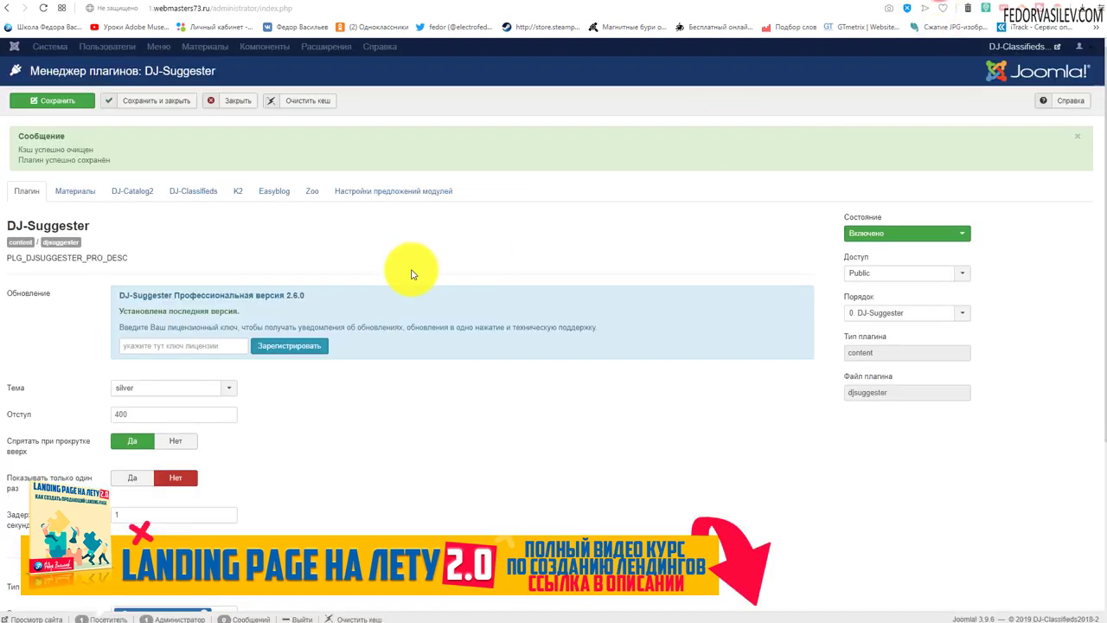
Step: Set the DJ-Suggester theme to специальная and the pop-up background colour to light pink, rgba(244, 209, 255, 1)
scroll(407, 270, down, 2)
click(213, 275)
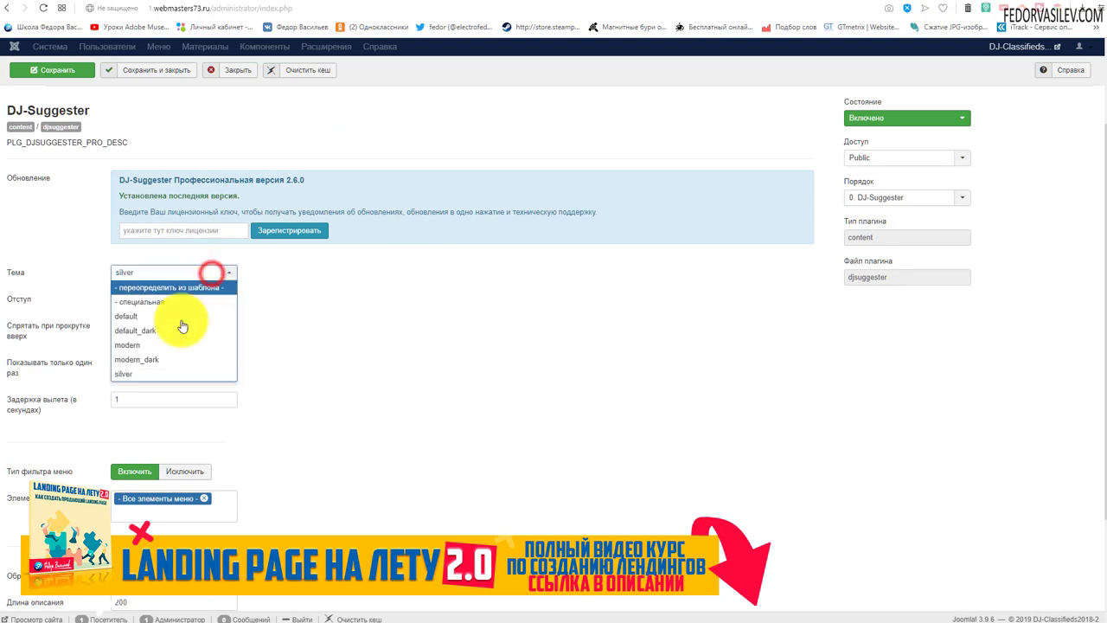
click(176, 302)
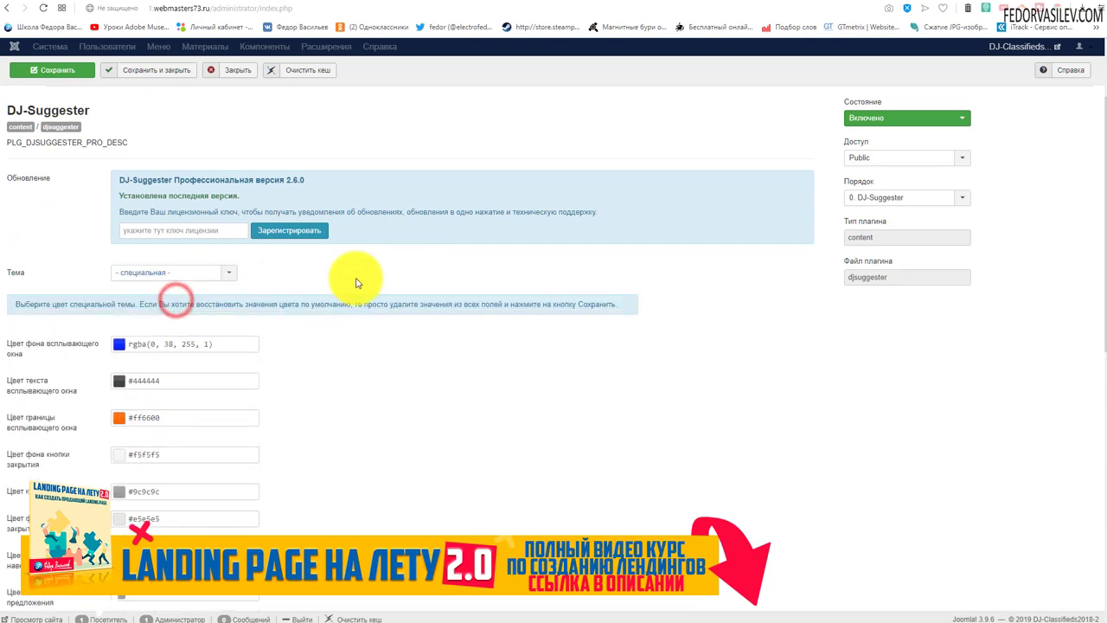
scroll(139, 259, down, 2)
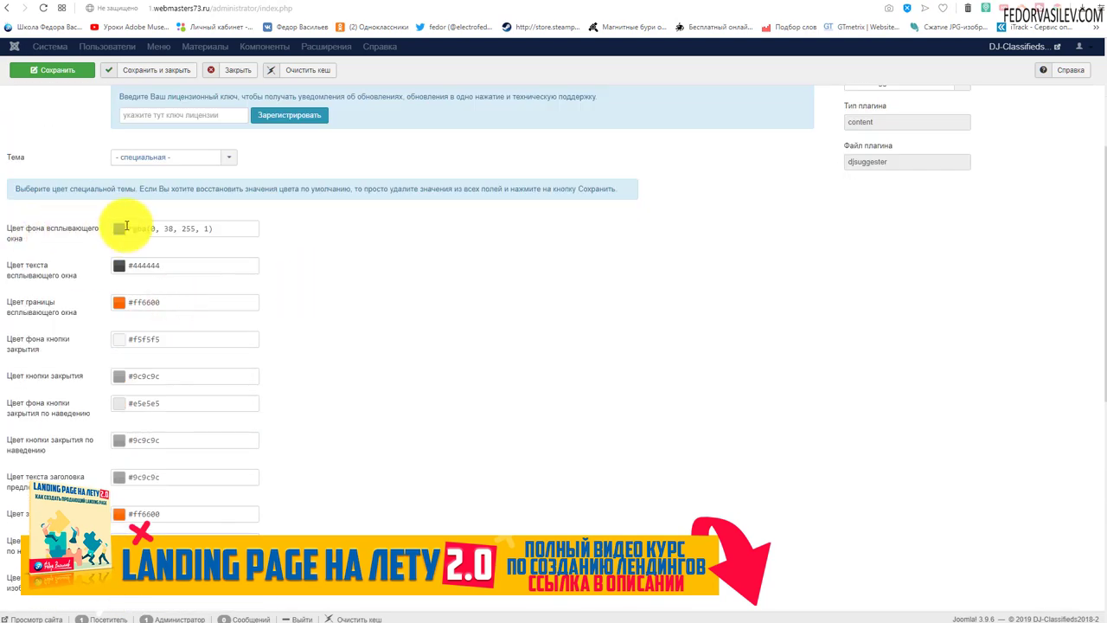
click(118, 229)
click(353, 198)
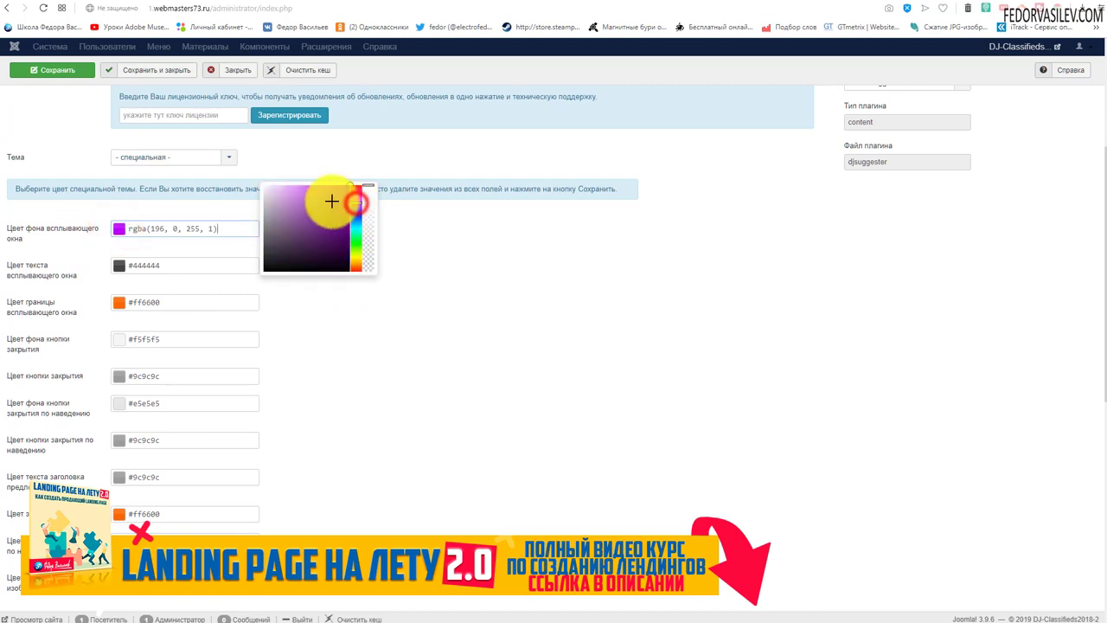
drag(332, 203, 282, 178)
click(90, 164)
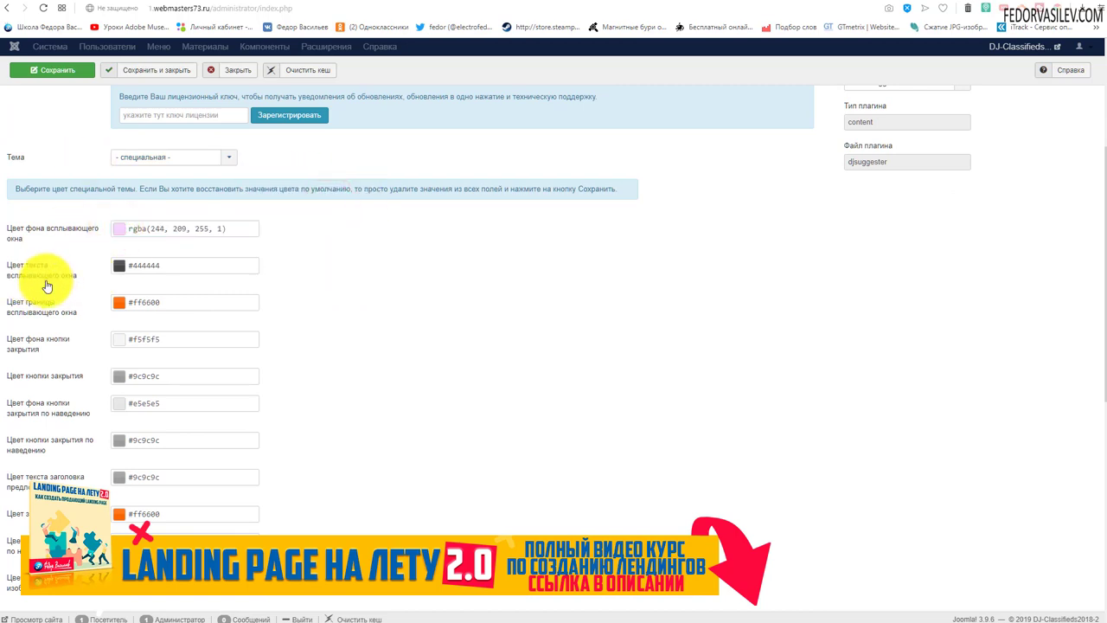
Step: Set the pop-up text colour to rgba(255, 255, 255, 1) and its background to rgba(213, 76, 255, 1), then save the settings
click(119, 266)
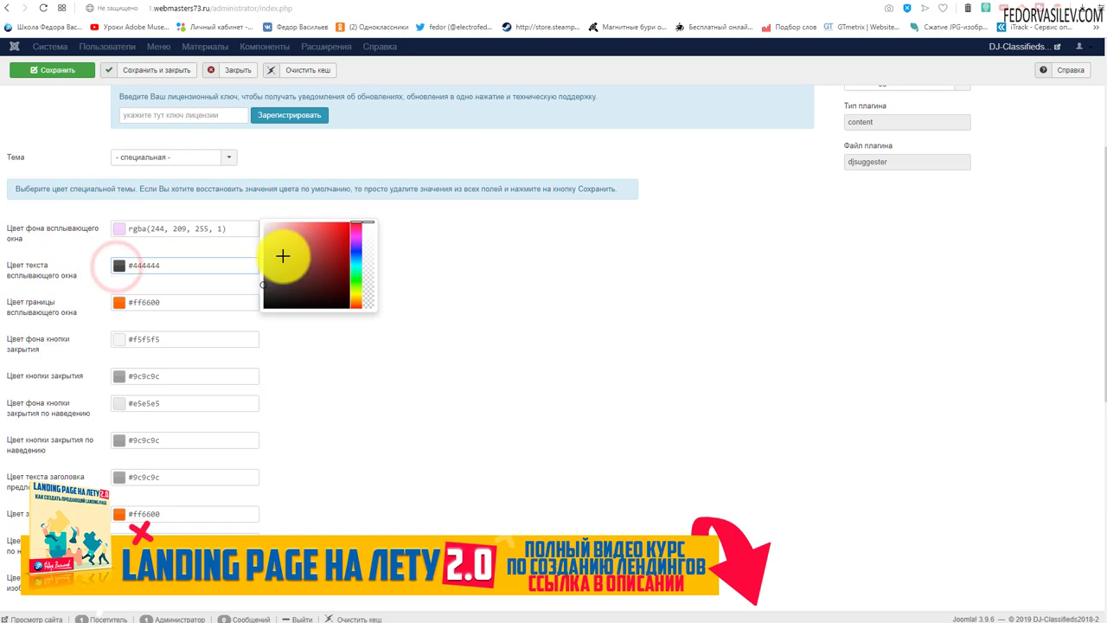
drag(283, 256, 325, 180)
click(118, 228)
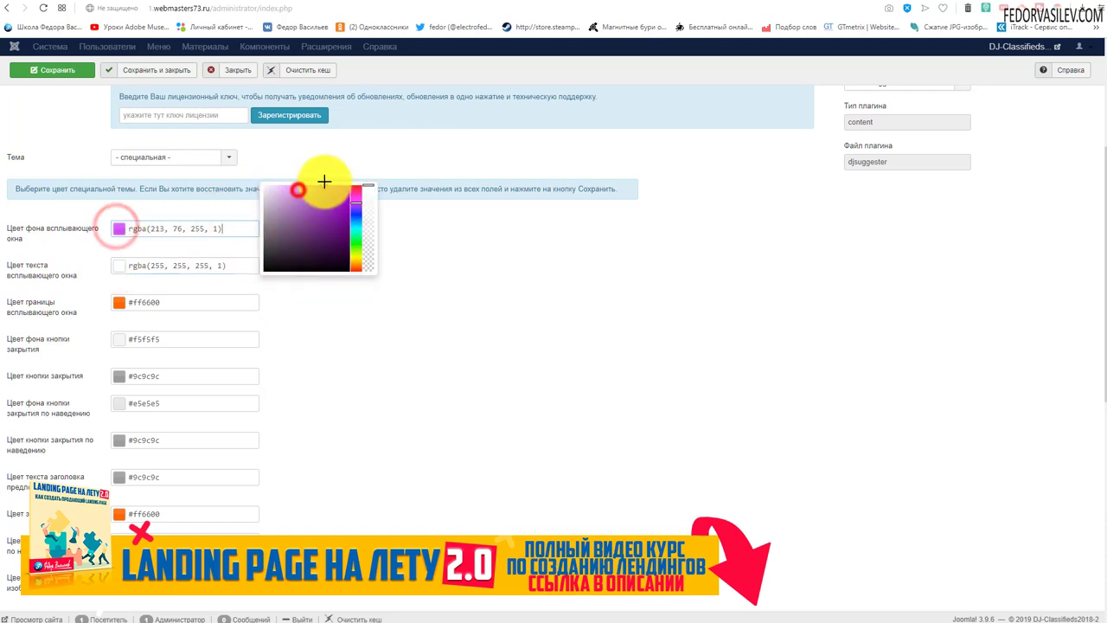
click(87, 70)
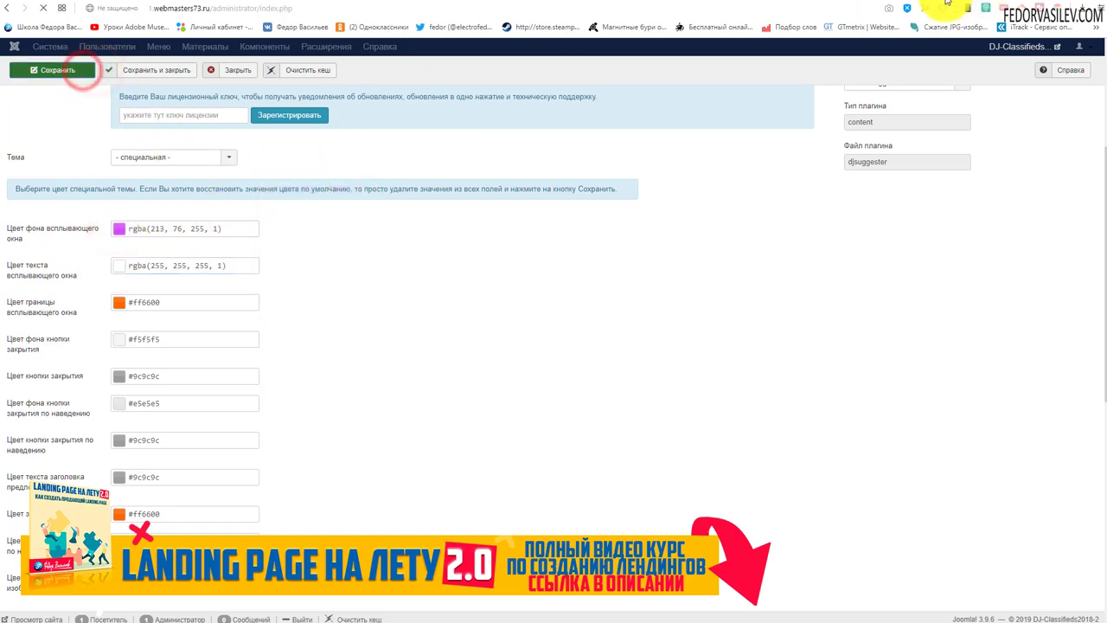
Step: Reload the тест article to check the pop-up's custom colours and compare them with the colour values in the plugin settings
click(94, 27)
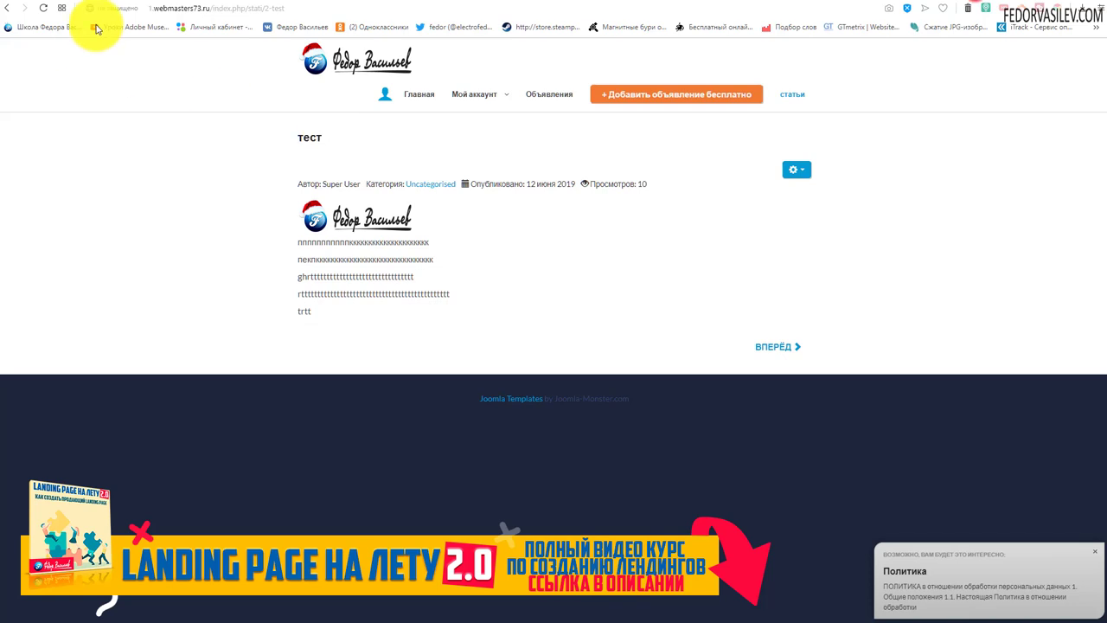
click(43, 8)
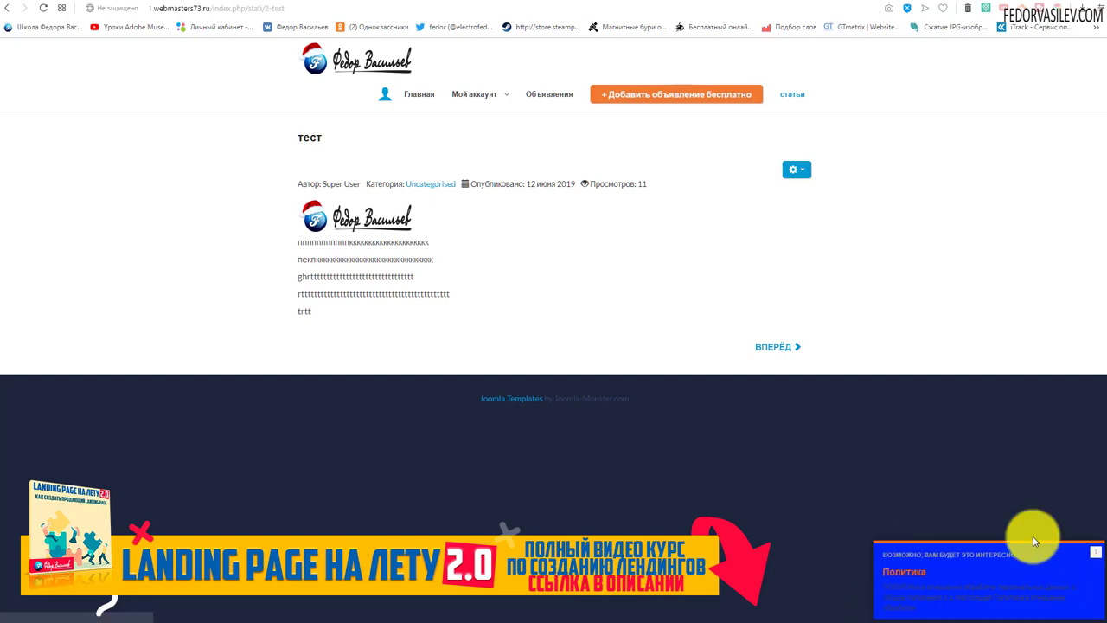
click(947, 5)
scroll(226, 333, down, 3)
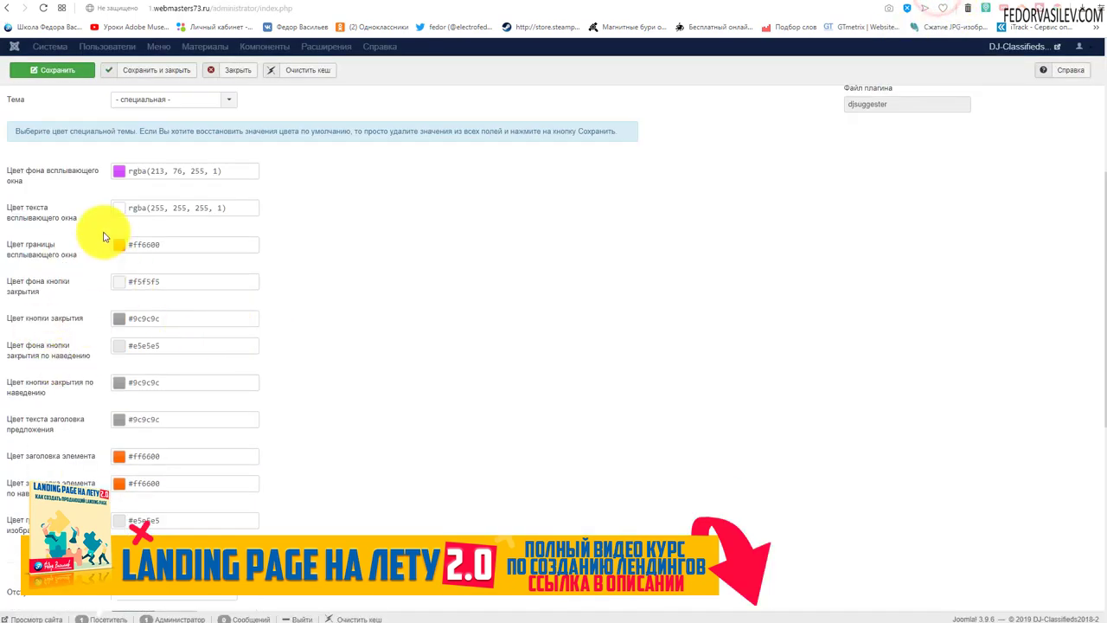
Step: Switch the DJ-Suggester theme (Тема) from специальная back to silver
scroll(161, 234, up, 2)
click(162, 274)
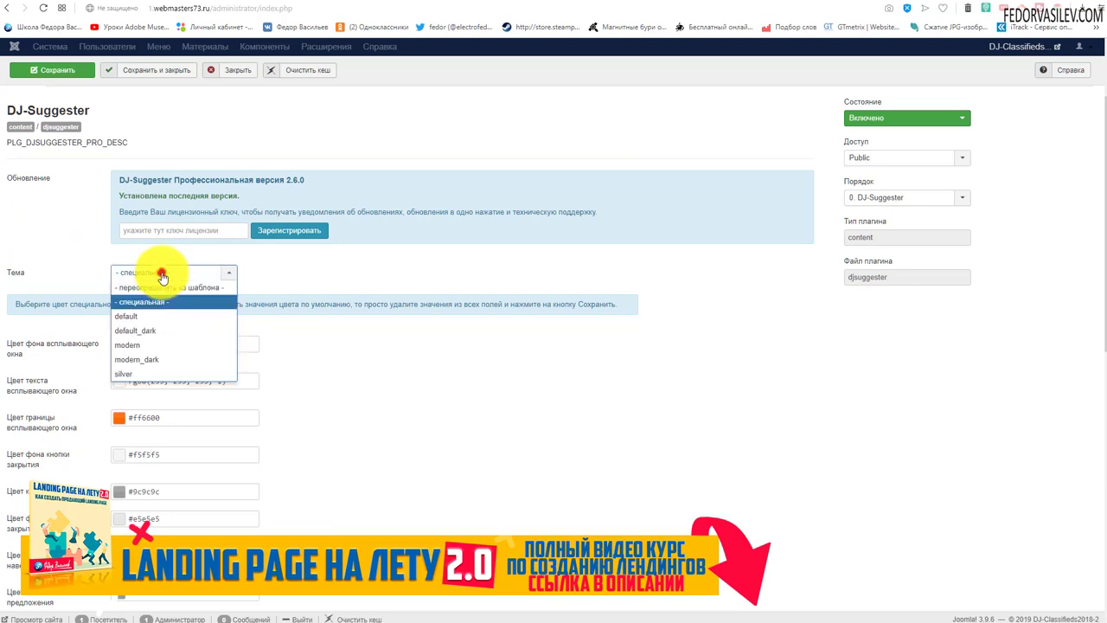
click(131, 374)
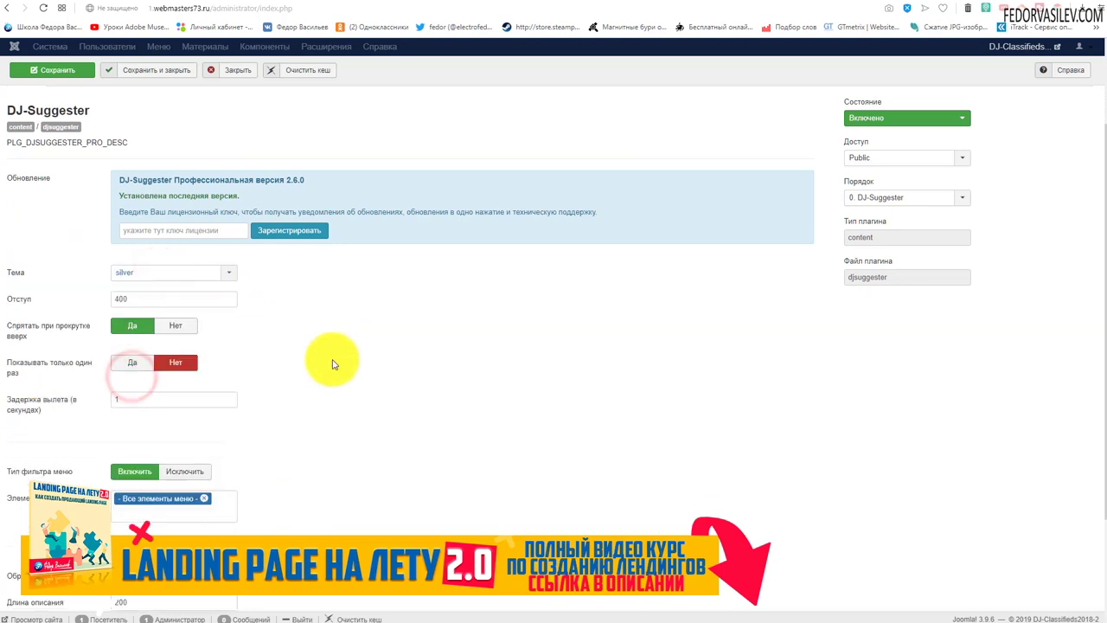
mouse_move(24, 302)
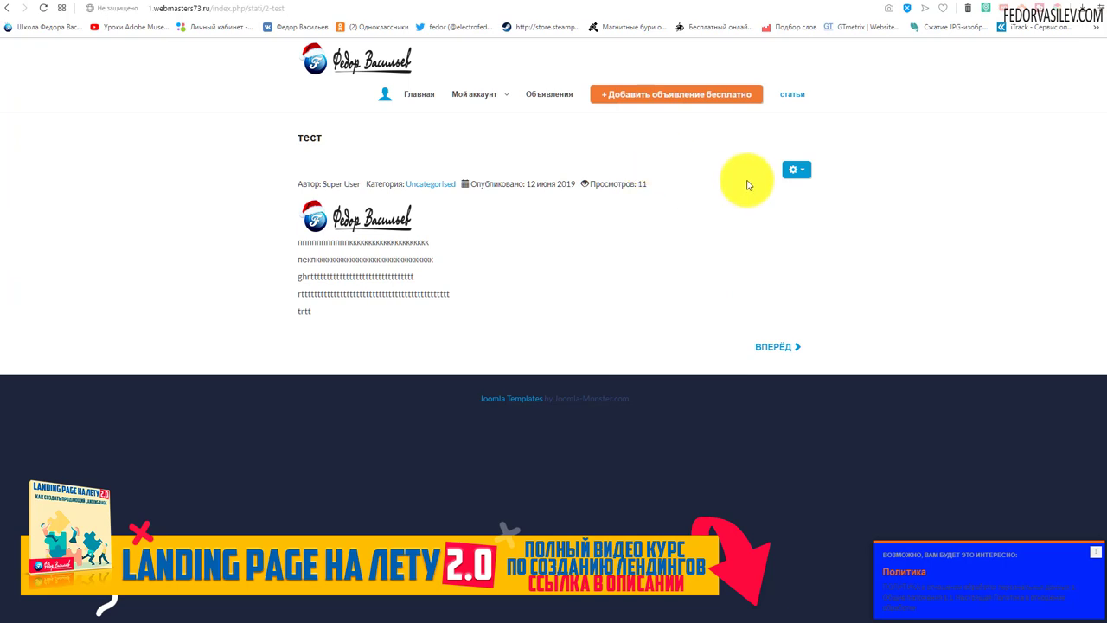
Step: Open the suggested article Политика from the pop-up on the тест article
click(902, 569)
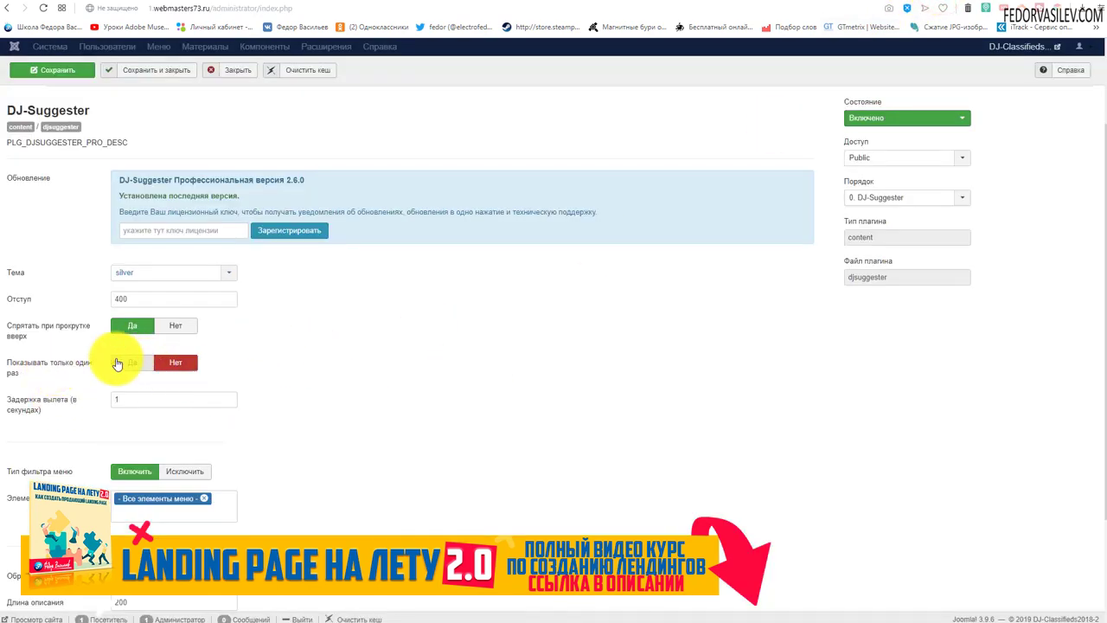
Step: Examine the plugin's options for hiding the pop-up on upward scroll, showing it only once, and delaying its appearance
click(168, 328)
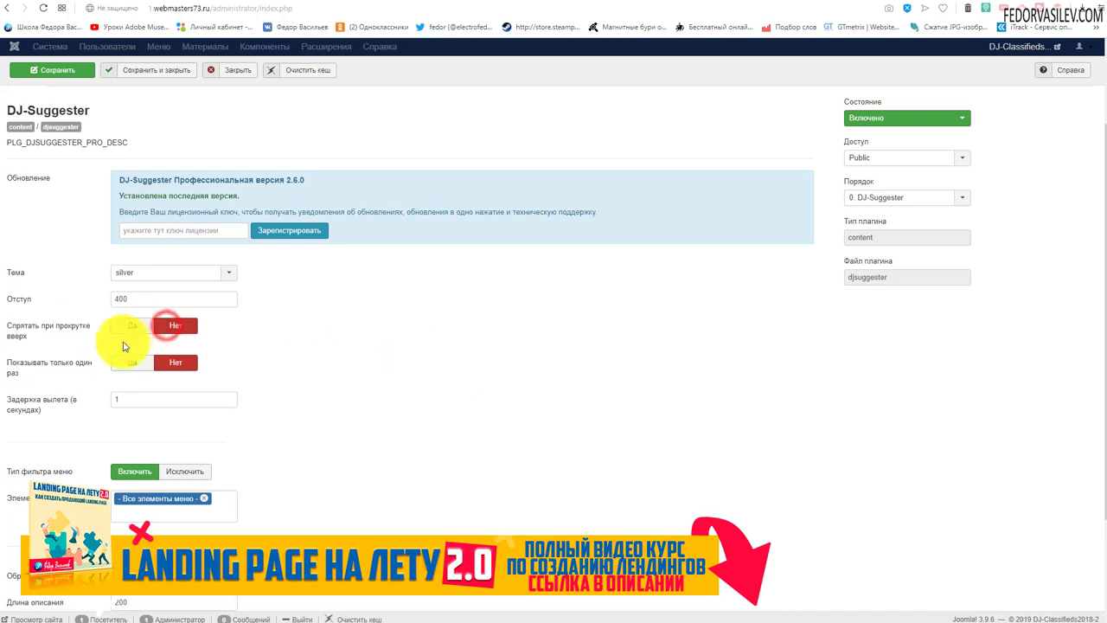
click(134, 325)
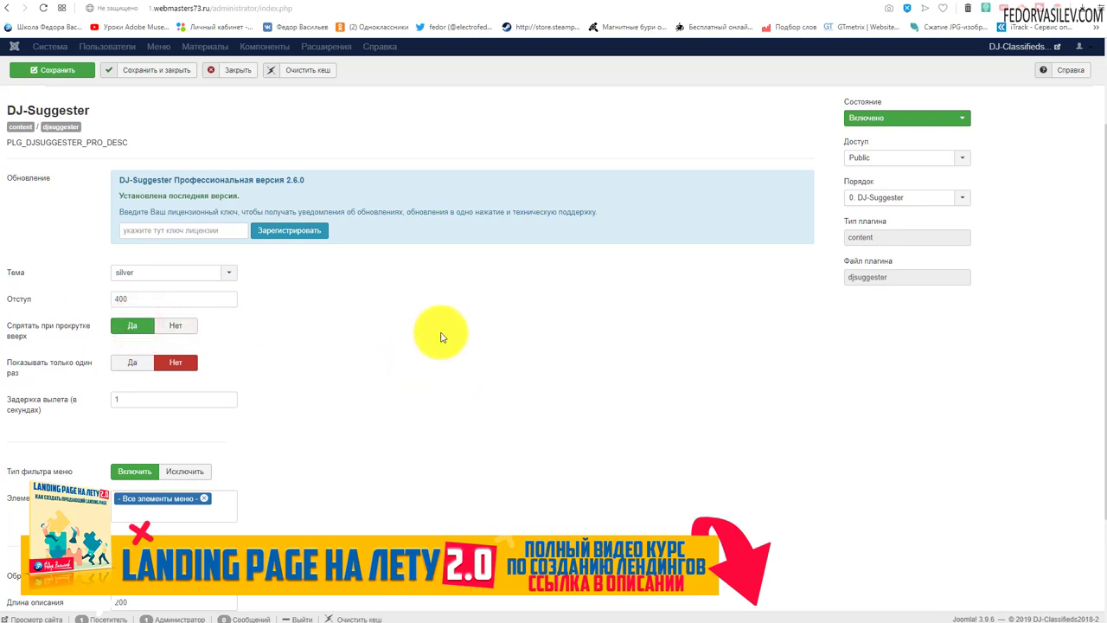
mouse_move(68, 368)
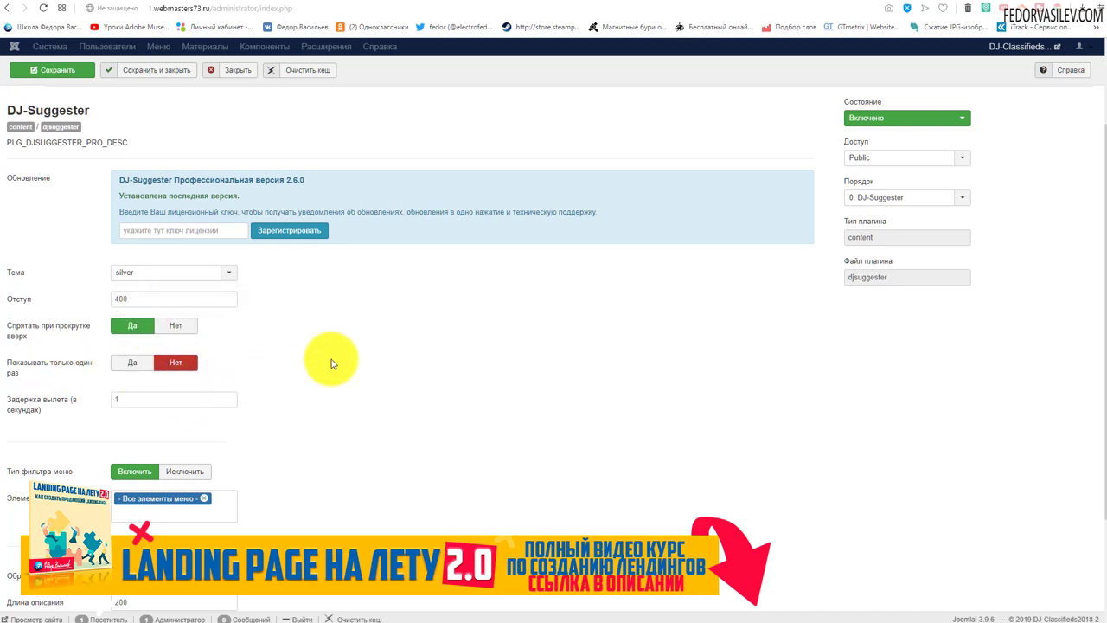
mouse_move(53, 413)
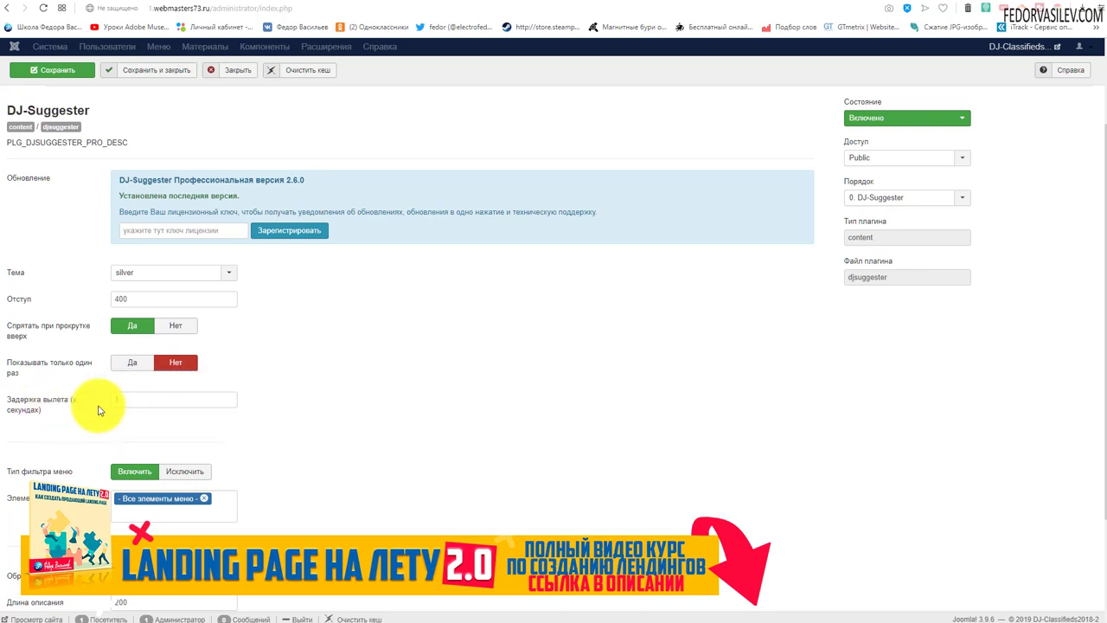
click(131, 397)
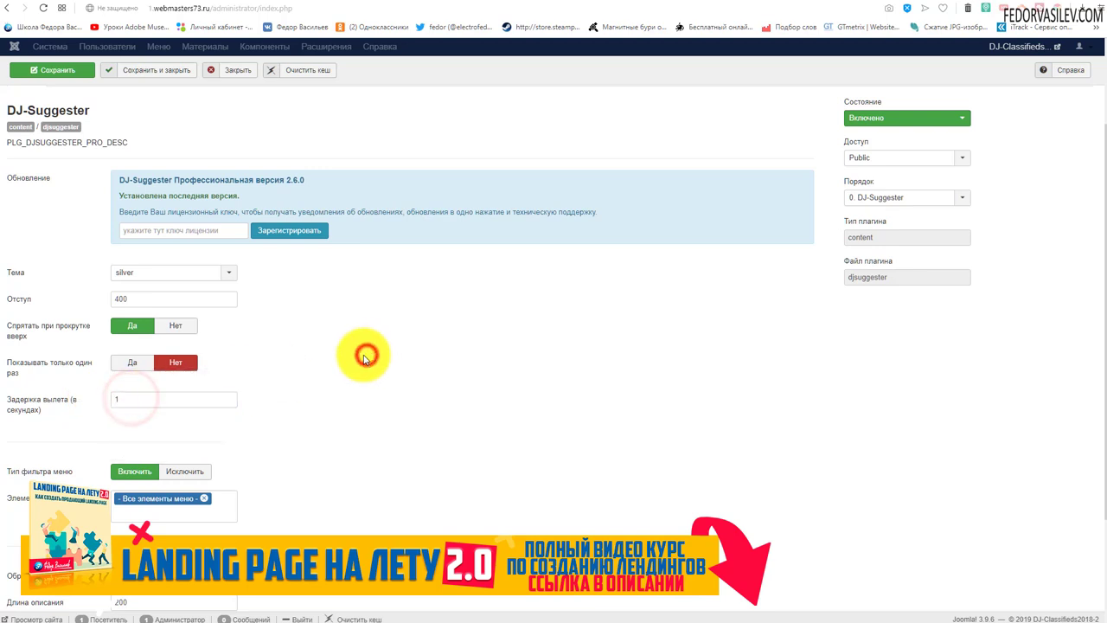
click(364, 357)
Step: Review the menu items available for the menu filter and its two types, Включить and Исключить
scroll(290, 370, down, 2)
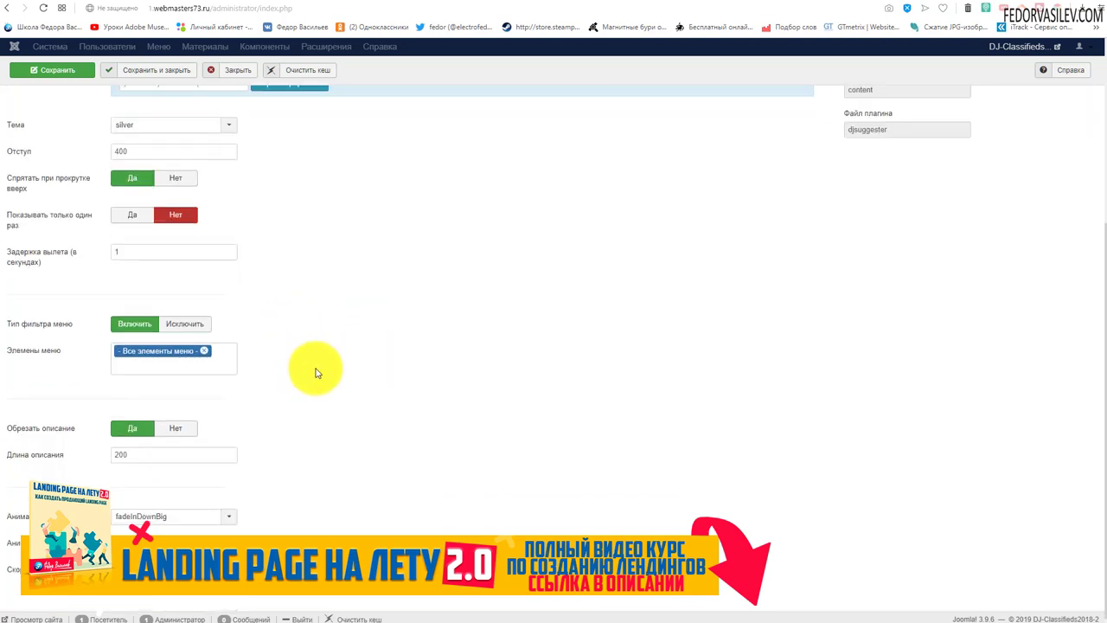
click(164, 354)
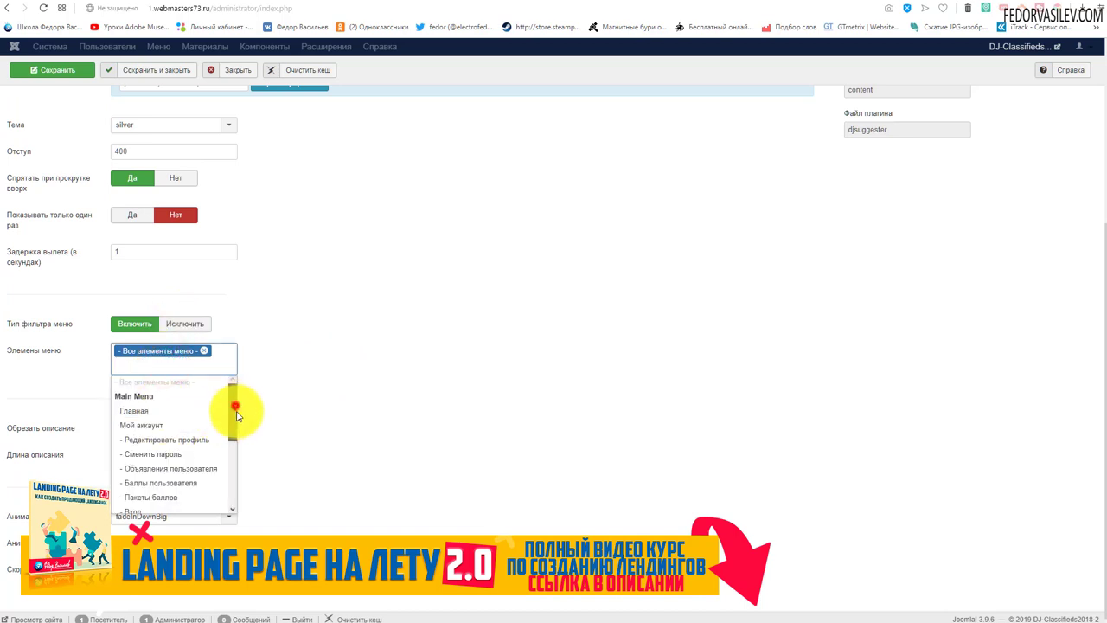
drag(238, 416, 254, 354)
click(272, 311)
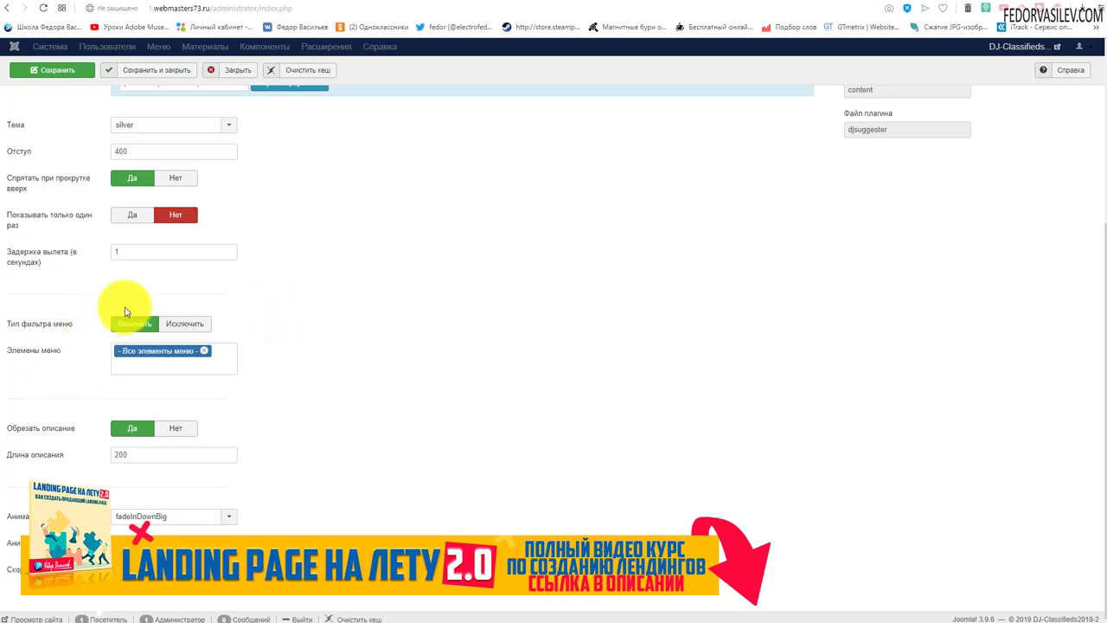
click(192, 364)
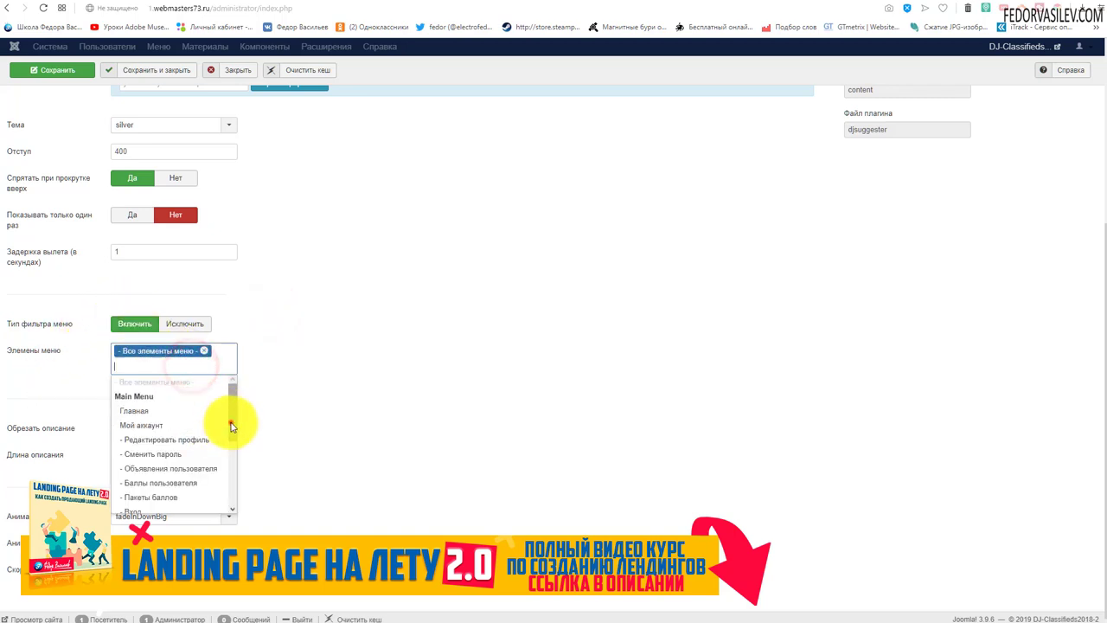
drag(231, 426, 231, 467)
click(185, 323)
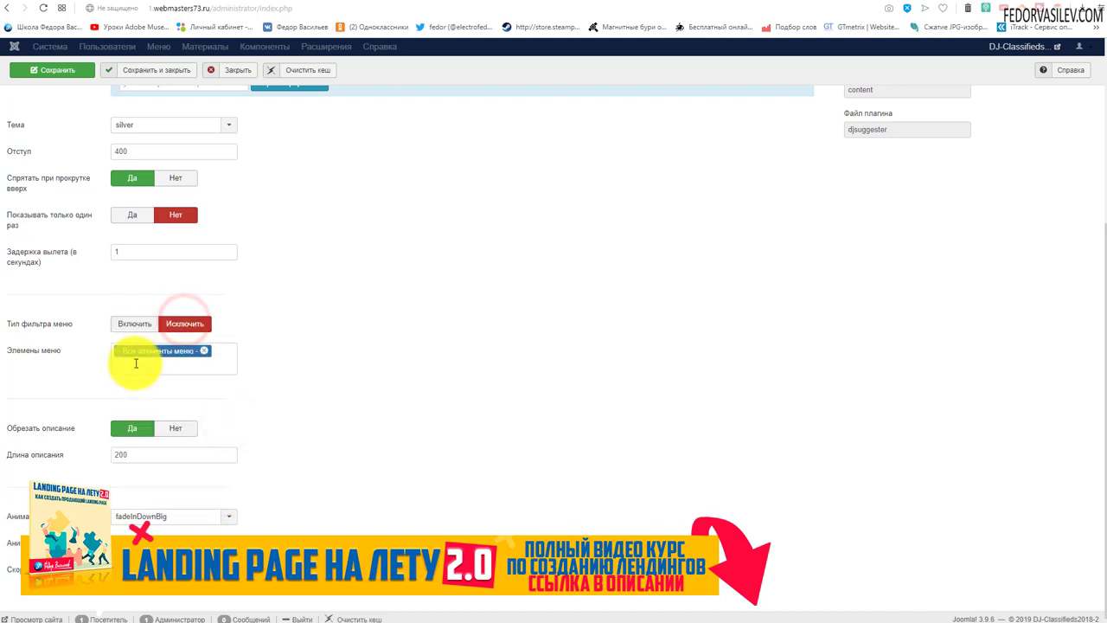
click(129, 323)
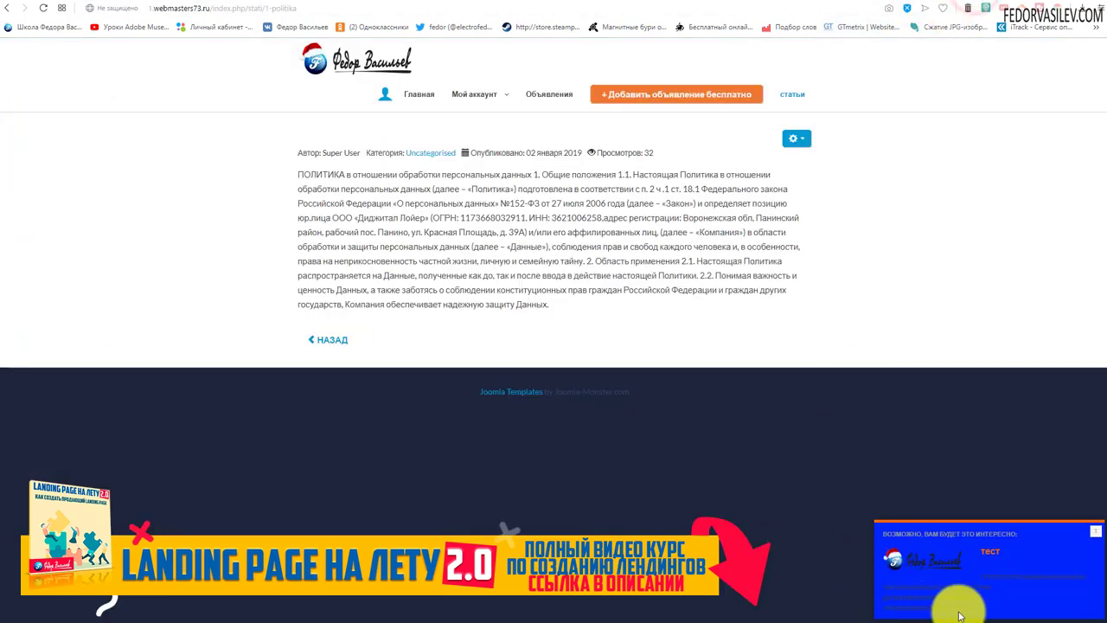
Step: Inspect the description text in the Политика article's pop-up and the plugin's Обрезать описание and Длина описания options
drag(957, 604, 906, 606)
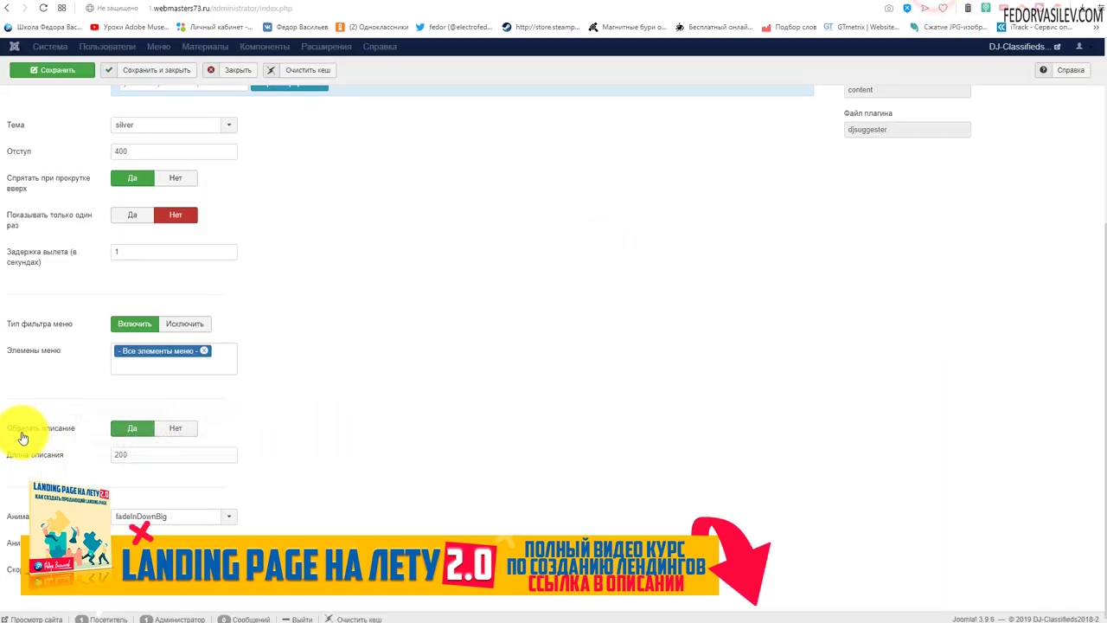
mouse_move(30, 461)
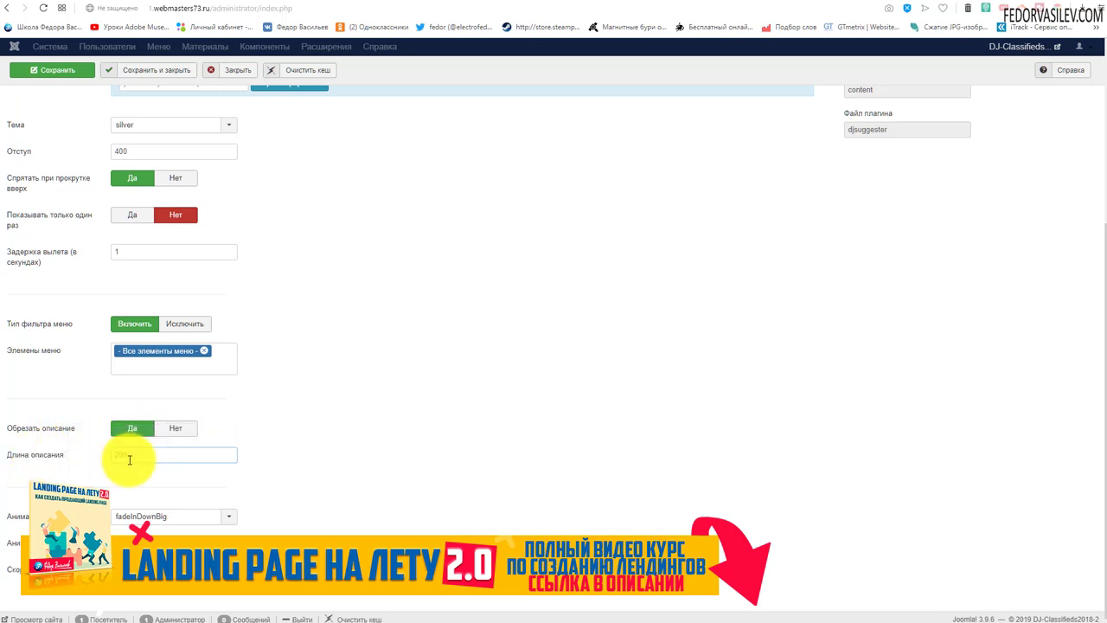
click(130, 459)
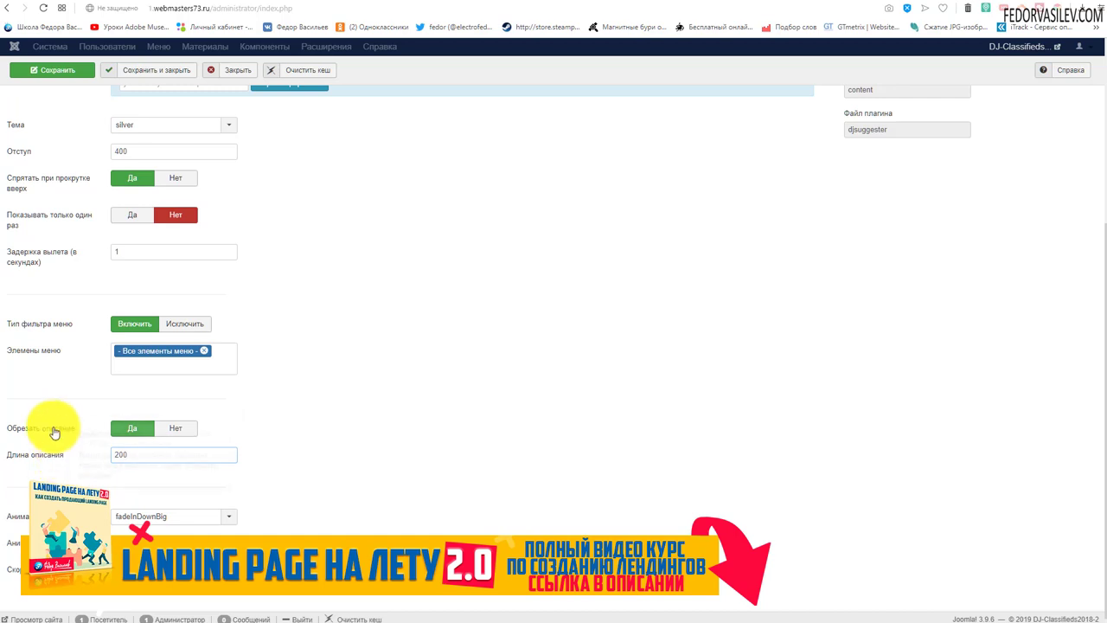
mouse_move(54, 432)
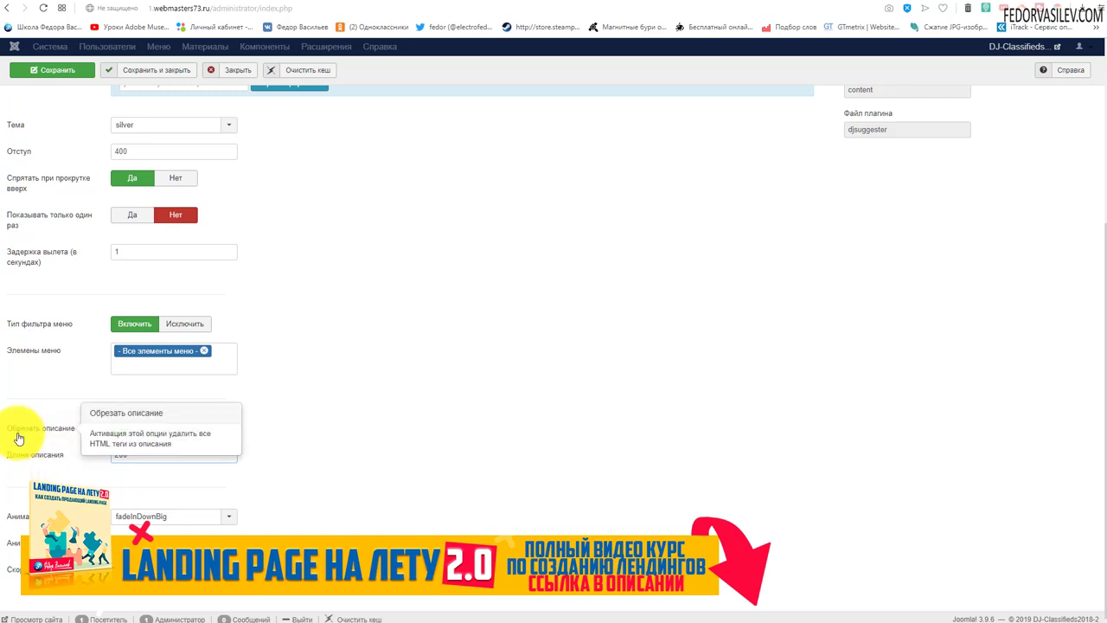
click(173, 428)
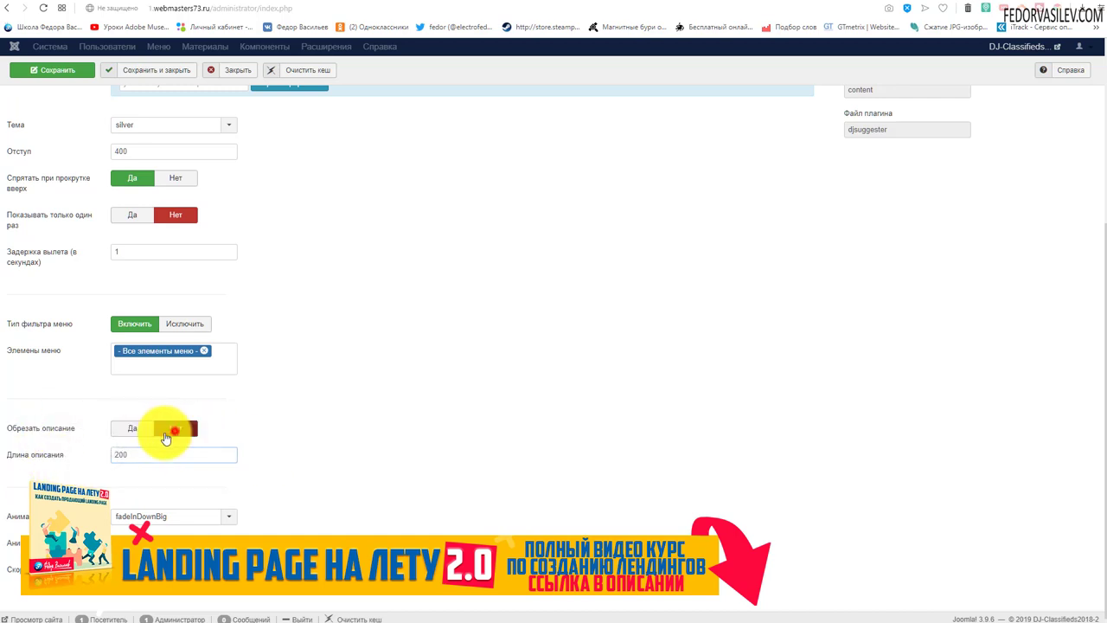
click(124, 427)
Step: Set the pop-up's appearance animation to bounceIn and its disappearance animation to slideOutLeft
click(124, 517)
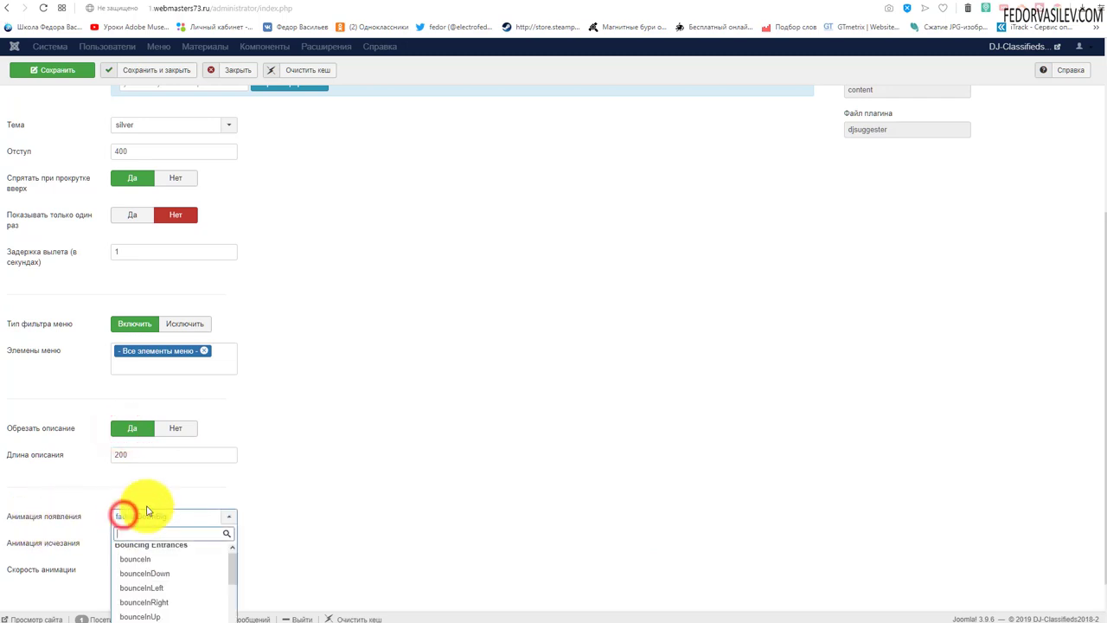
click(177, 560)
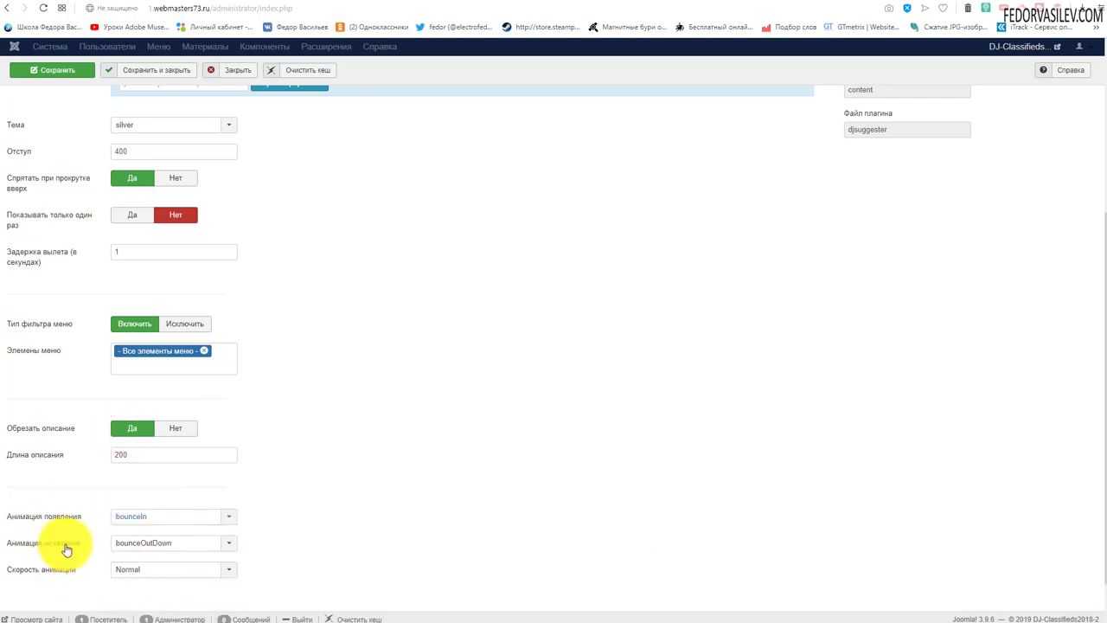
click(173, 542)
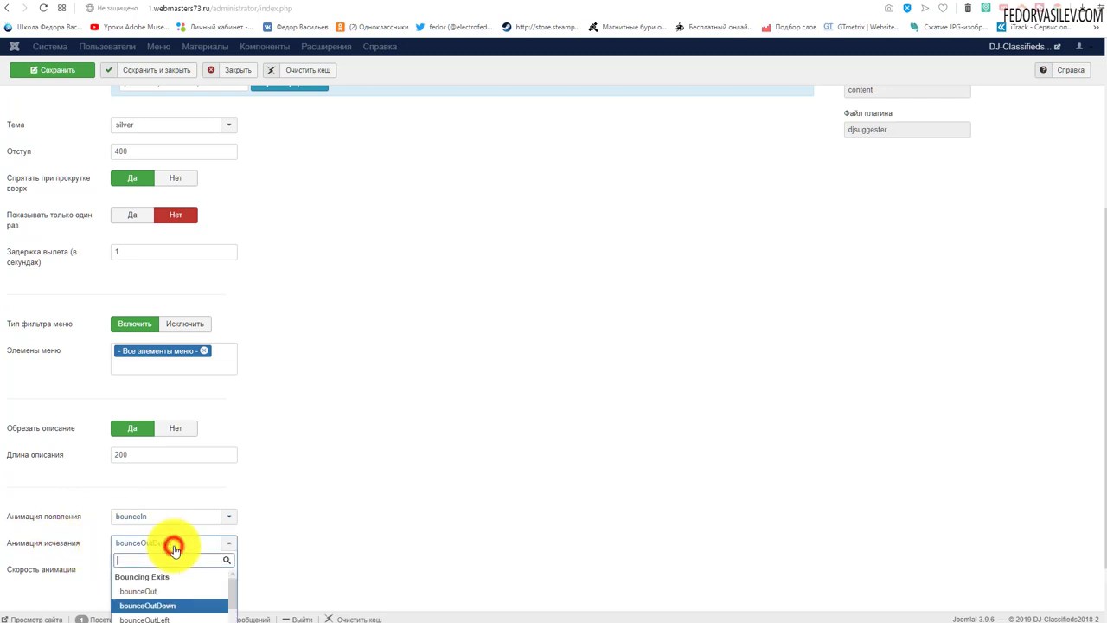
scroll(233, 454, down, 1)
drag(231, 512, 231, 588)
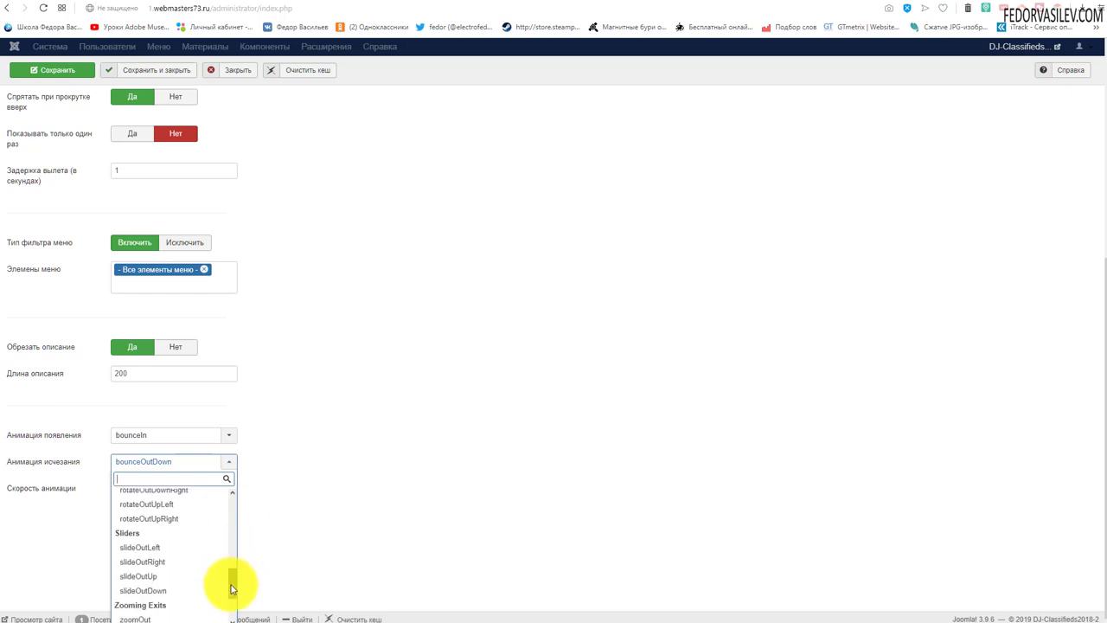
click(165, 547)
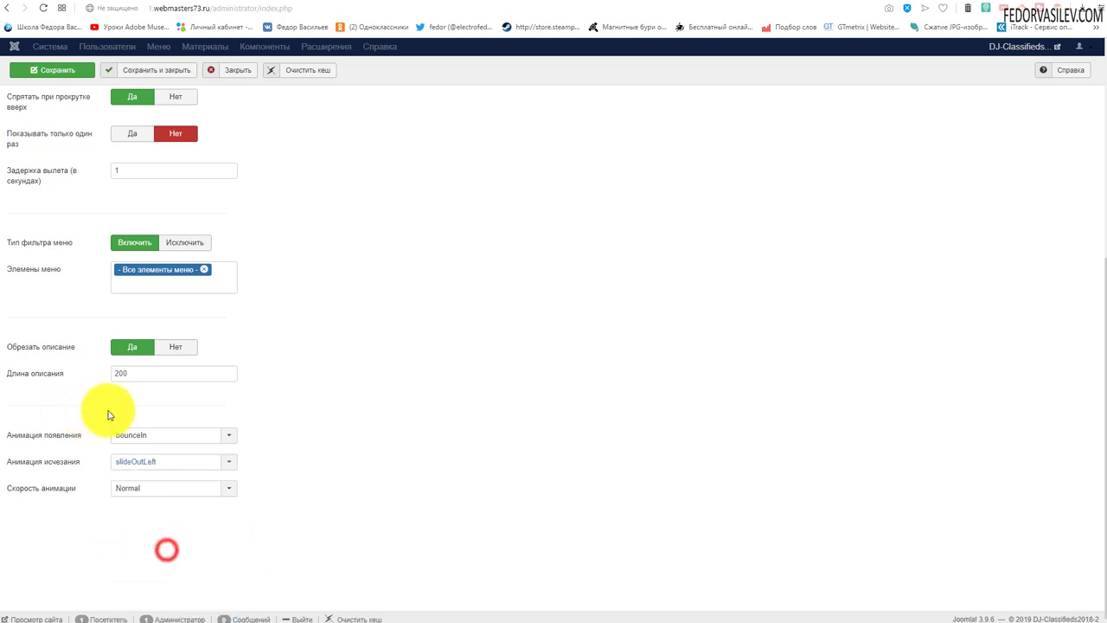
Step: Set the animation speed (Скорость анимации) to Slow and save the plugin settings
click(116, 489)
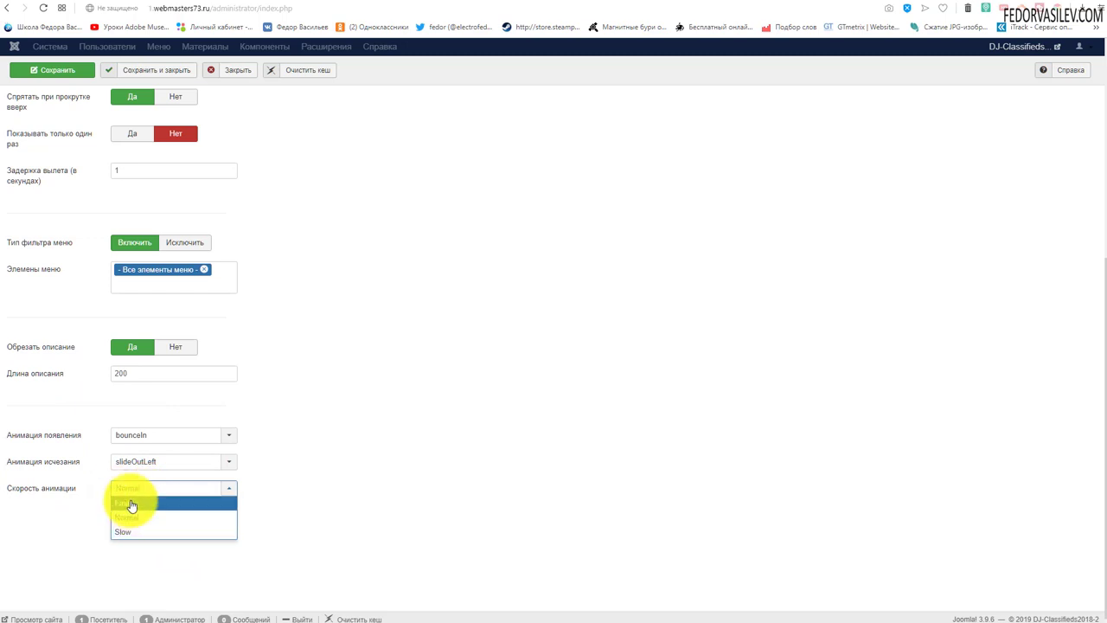
click(143, 531)
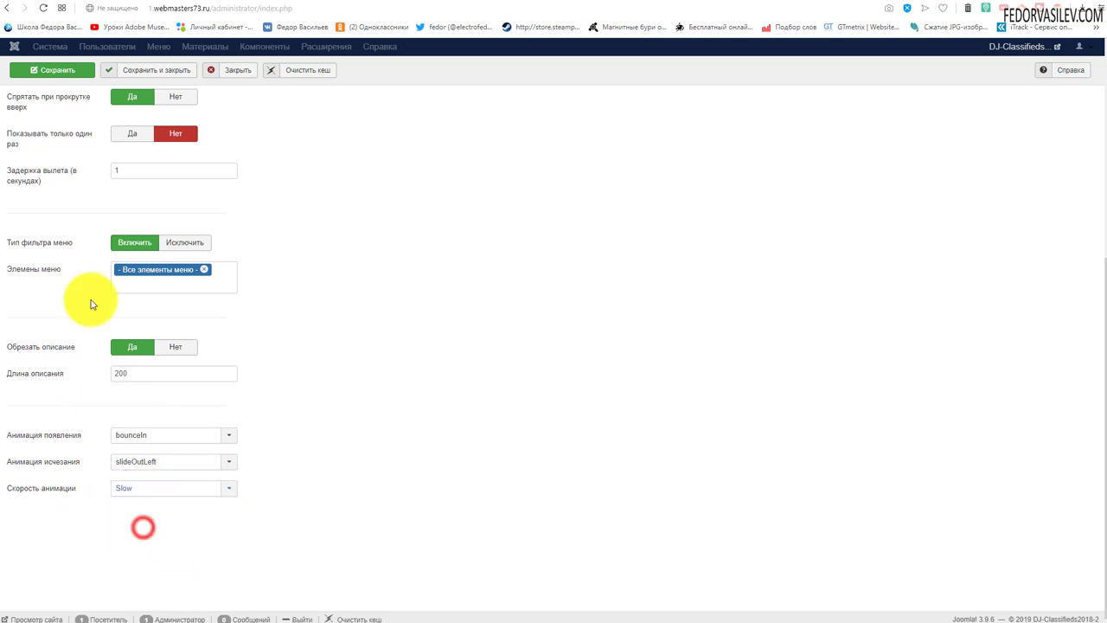
click(65, 71)
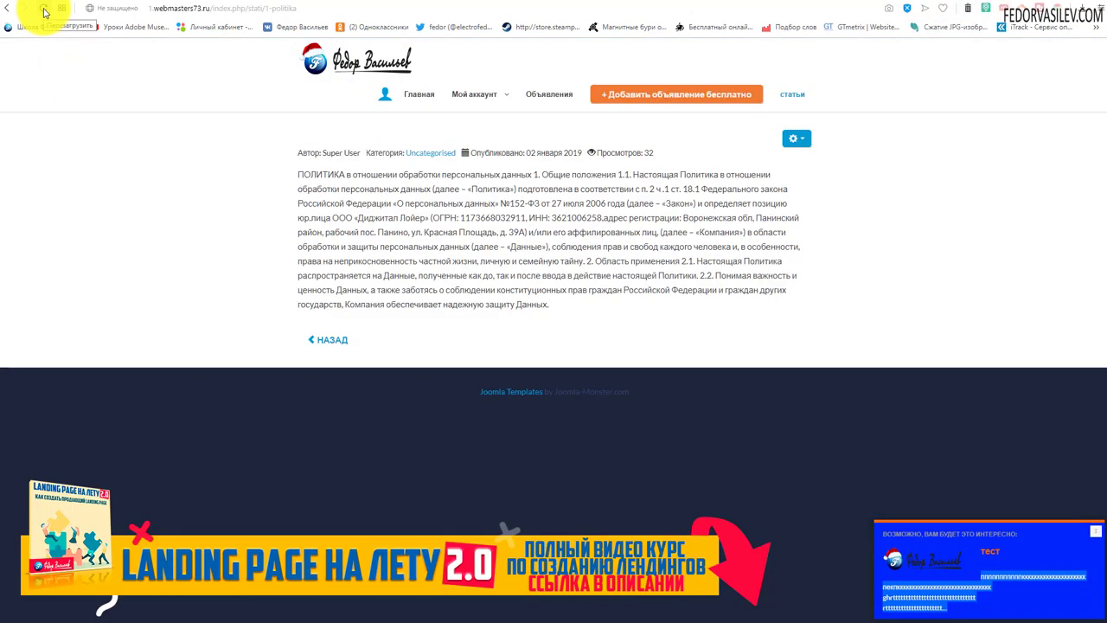
Step: Reload the Политика article to check the pop-up's theme and animation, and close the pop-up
click(45, 12)
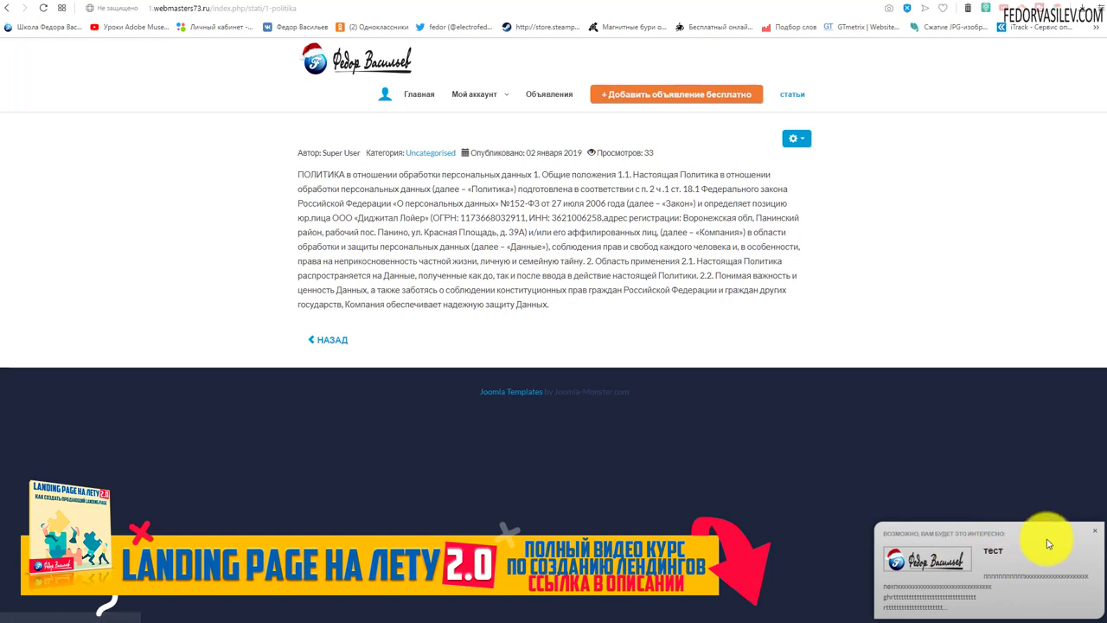
click(1094, 529)
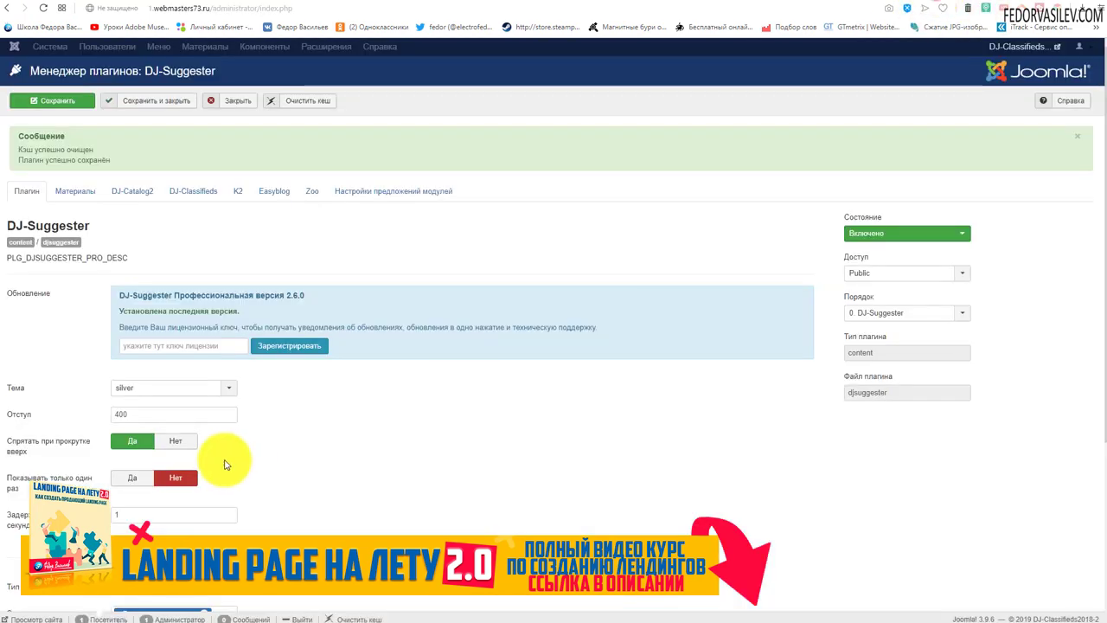
Step: Open the plugin's settings for articles (Материалы) and examine the Предложения материалов and Следующая категория options
scroll(217, 460, down, 3)
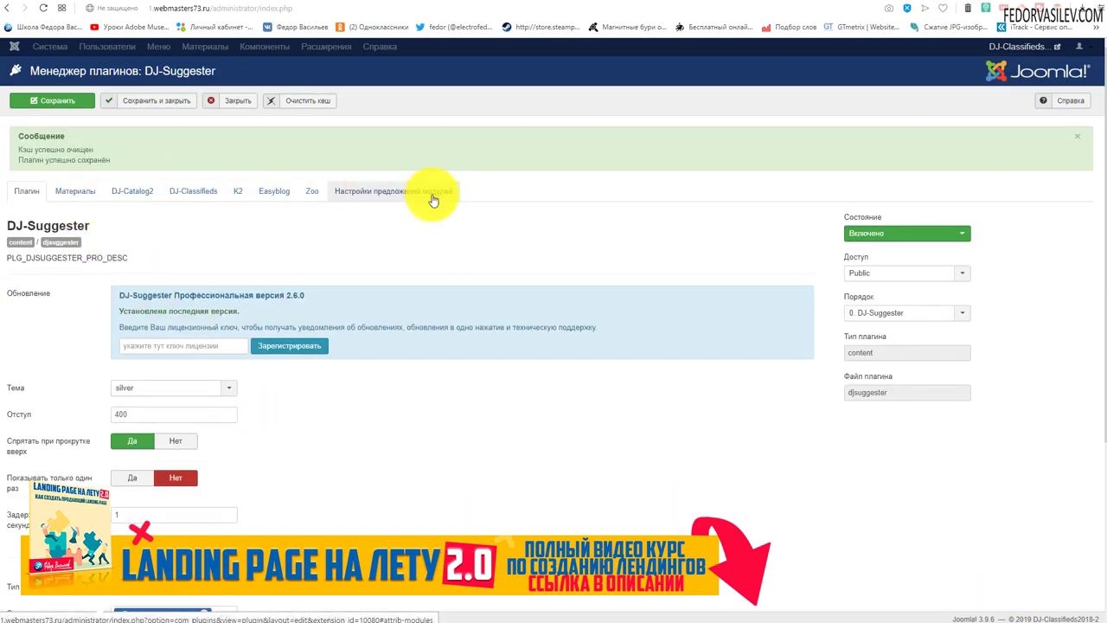
click(74, 191)
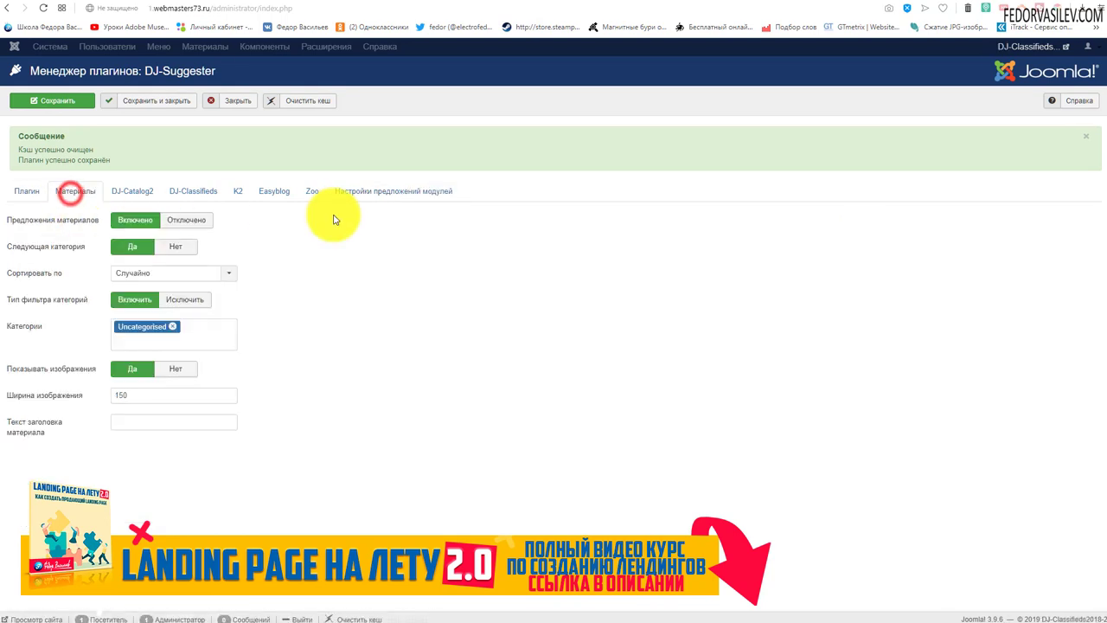
click(182, 220)
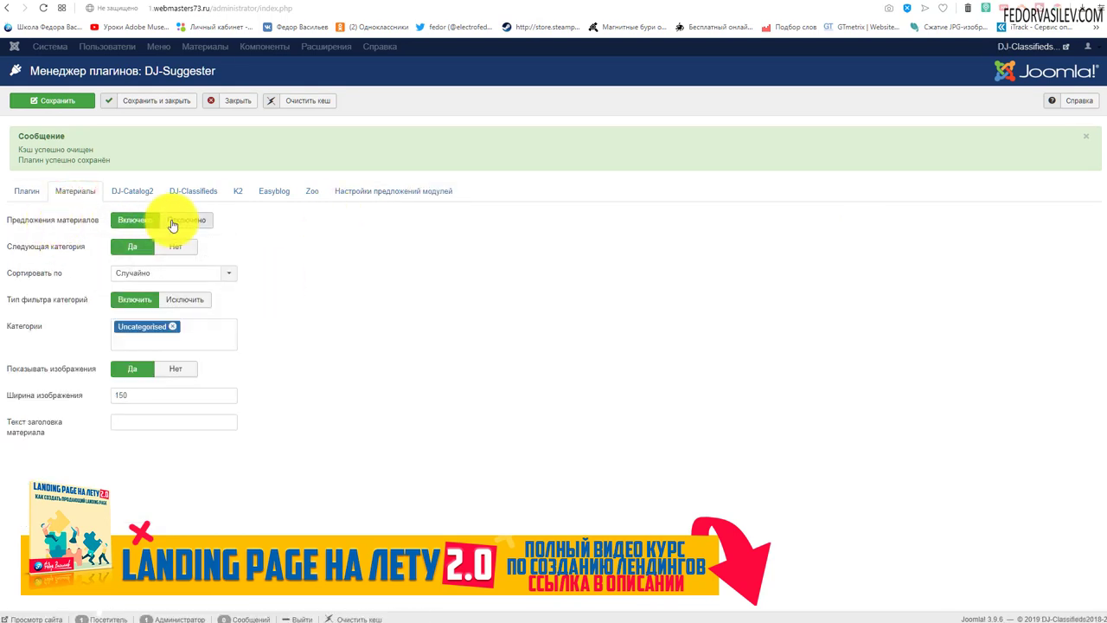
click(136, 219)
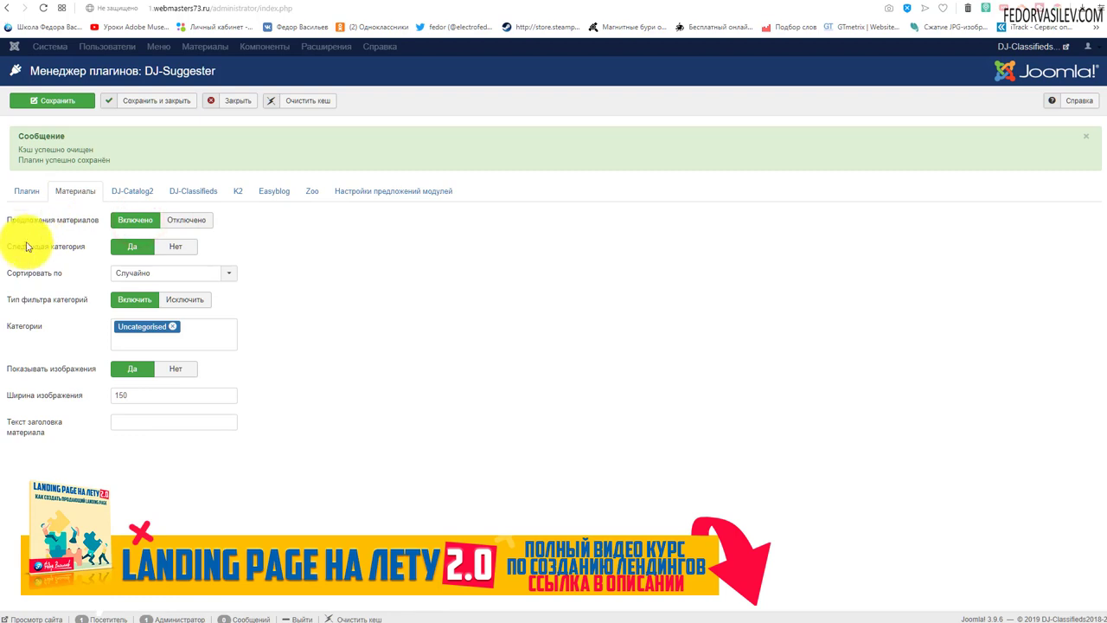
click(172, 247)
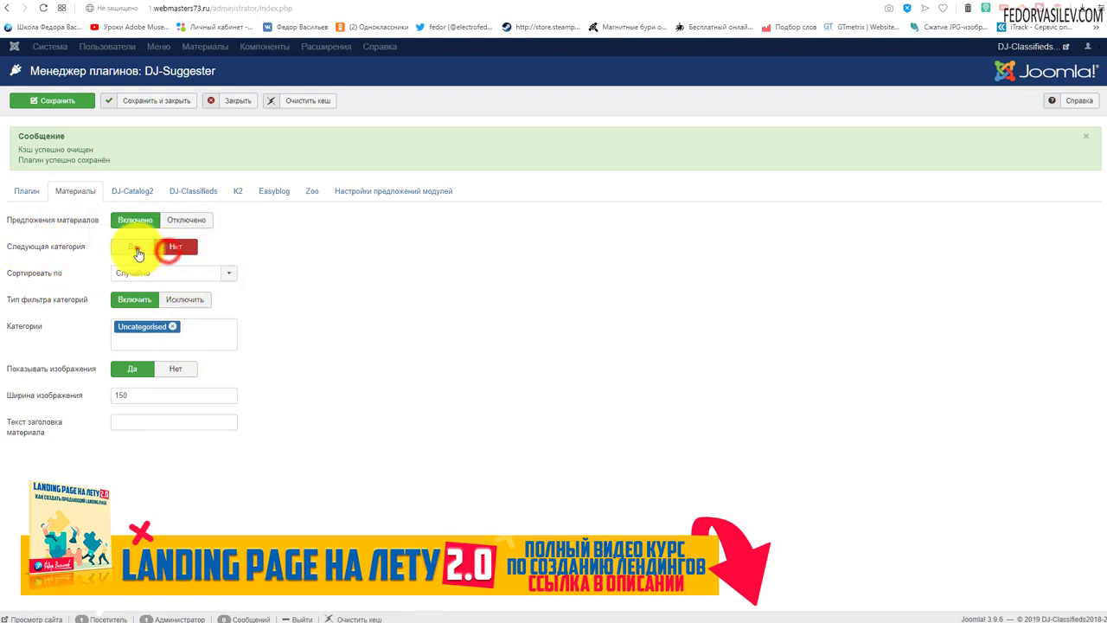
click(137, 250)
mouse_move(69, 255)
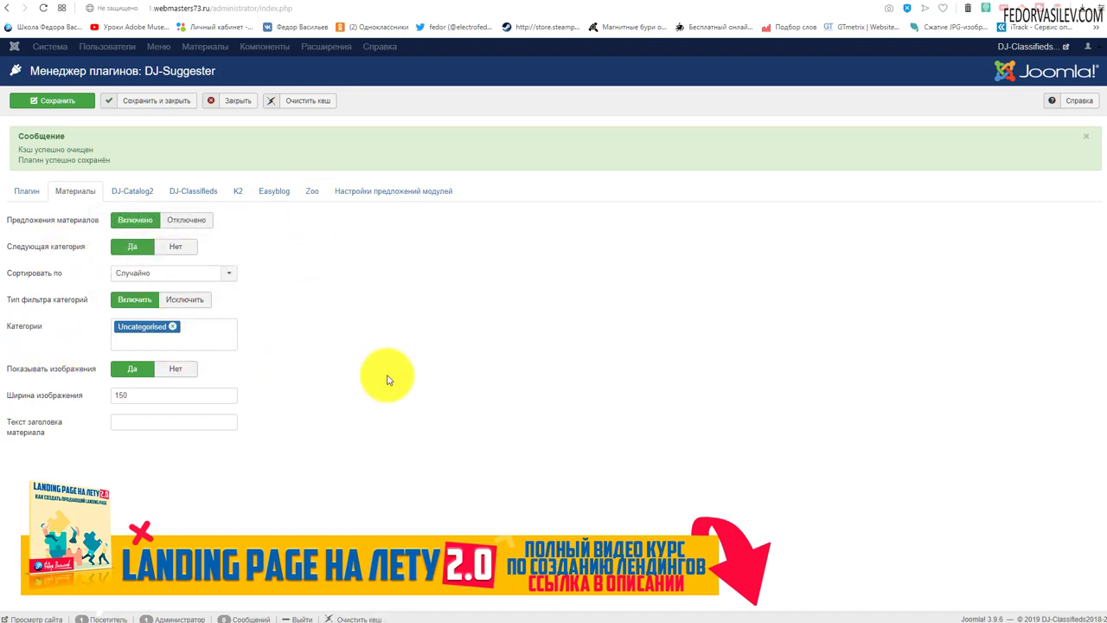
Step: Turn off Следующая категория for article suggestions and look through the sorting options (Сортировать по)
click(175, 247)
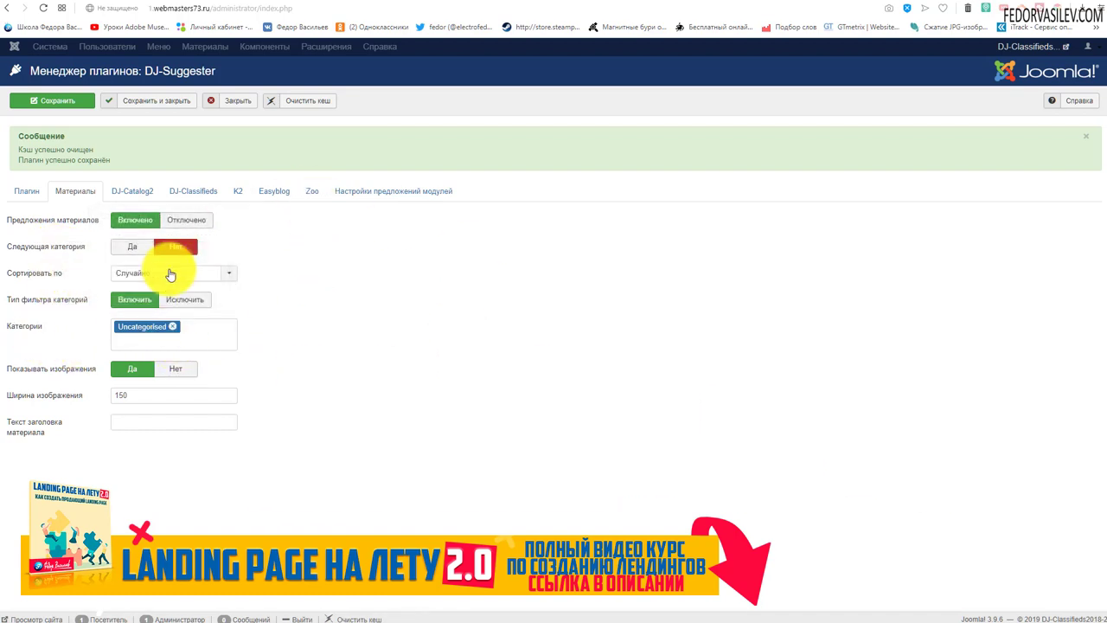
click(169, 273)
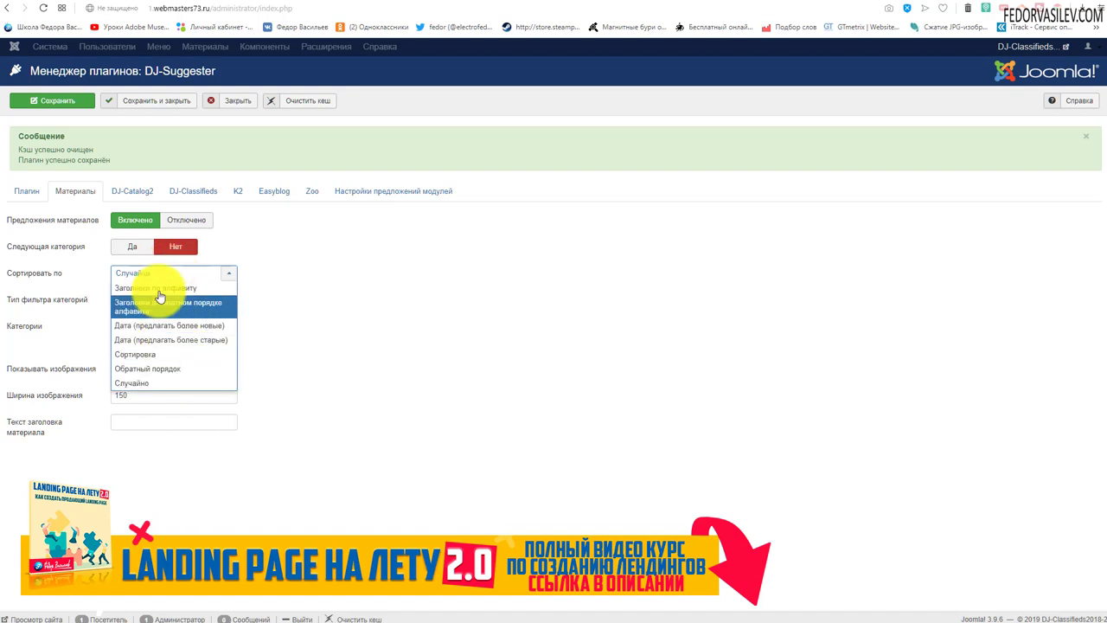
click(333, 318)
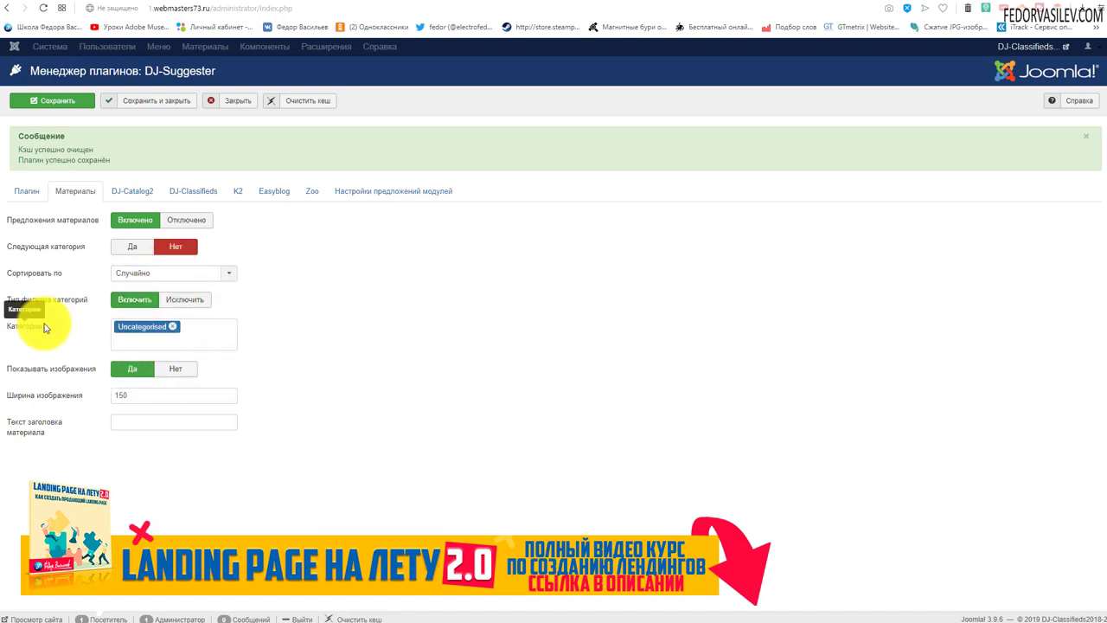
Step: Examine the categories offered in the Категории filter for article suggestions
click(146, 341)
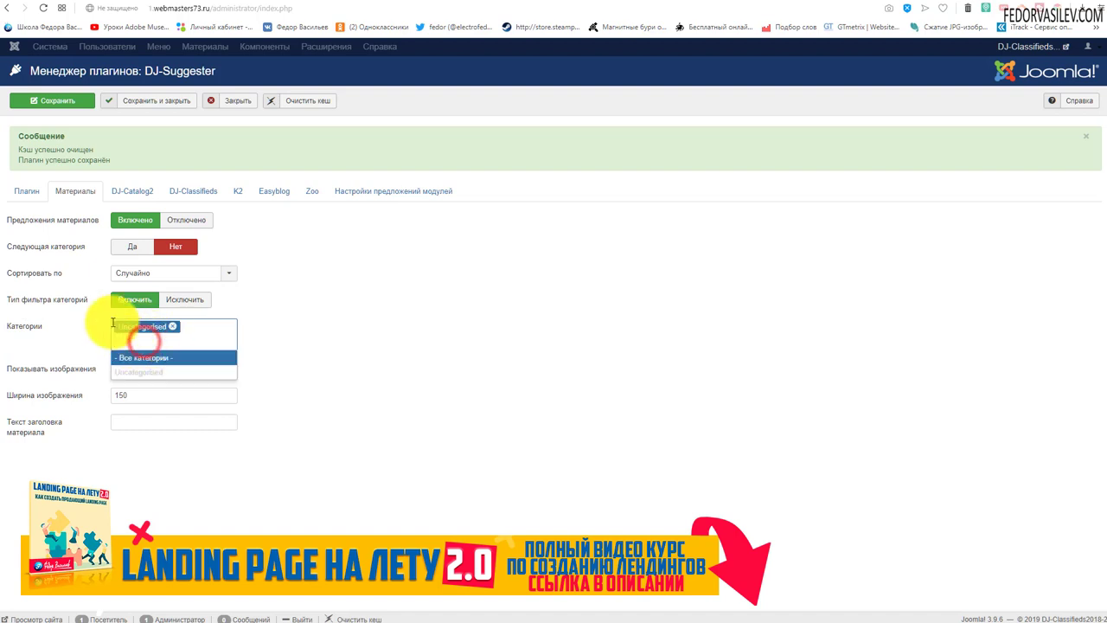
click(336, 317)
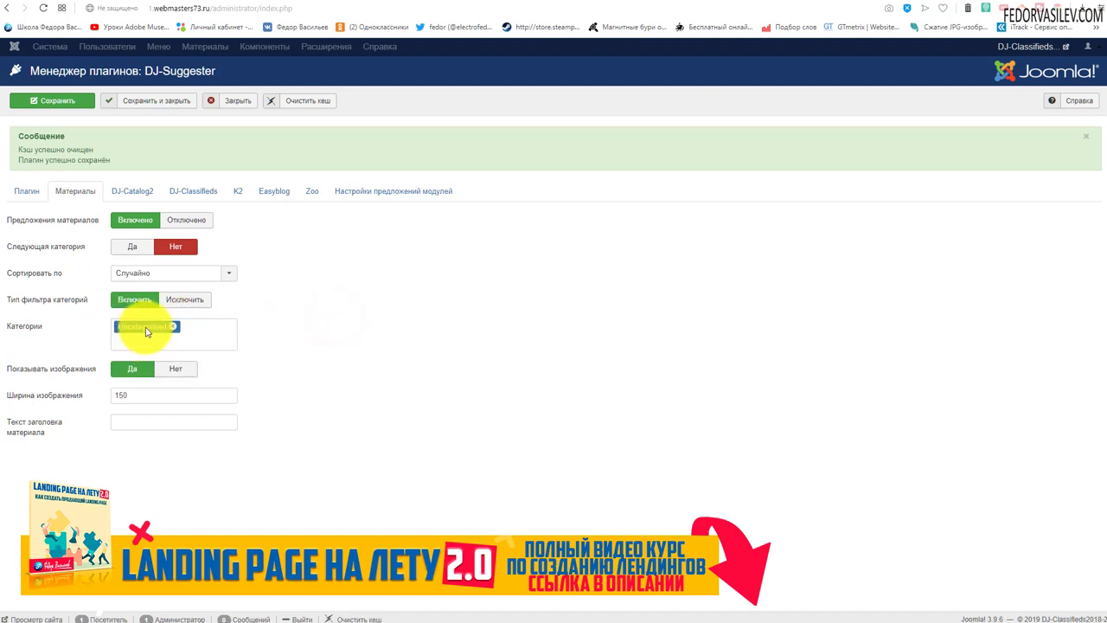
click(140, 347)
click(177, 345)
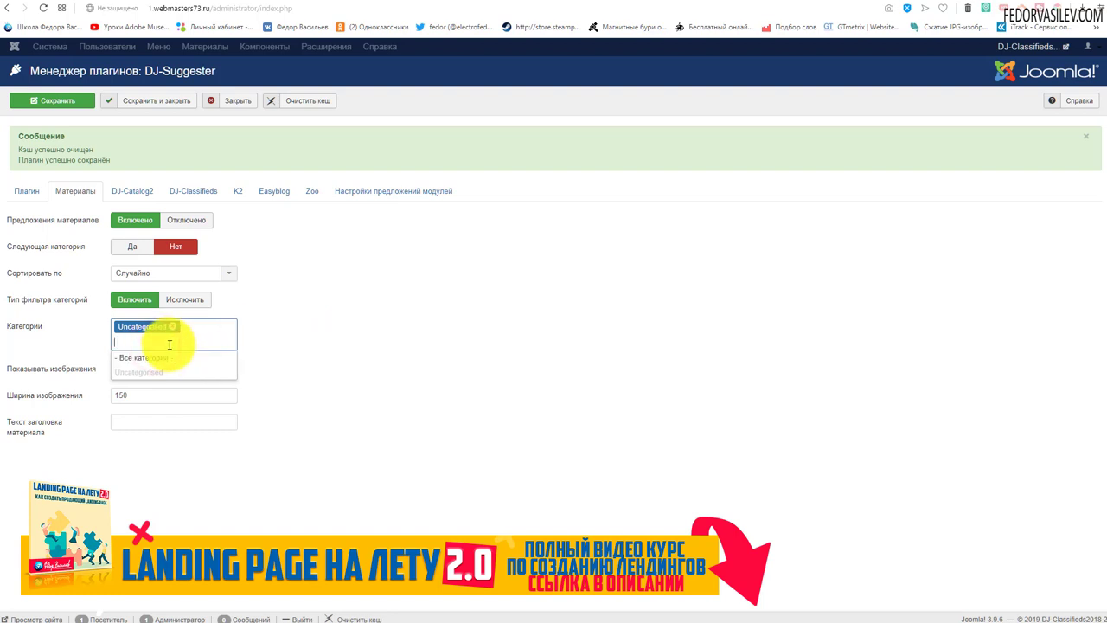
click(373, 317)
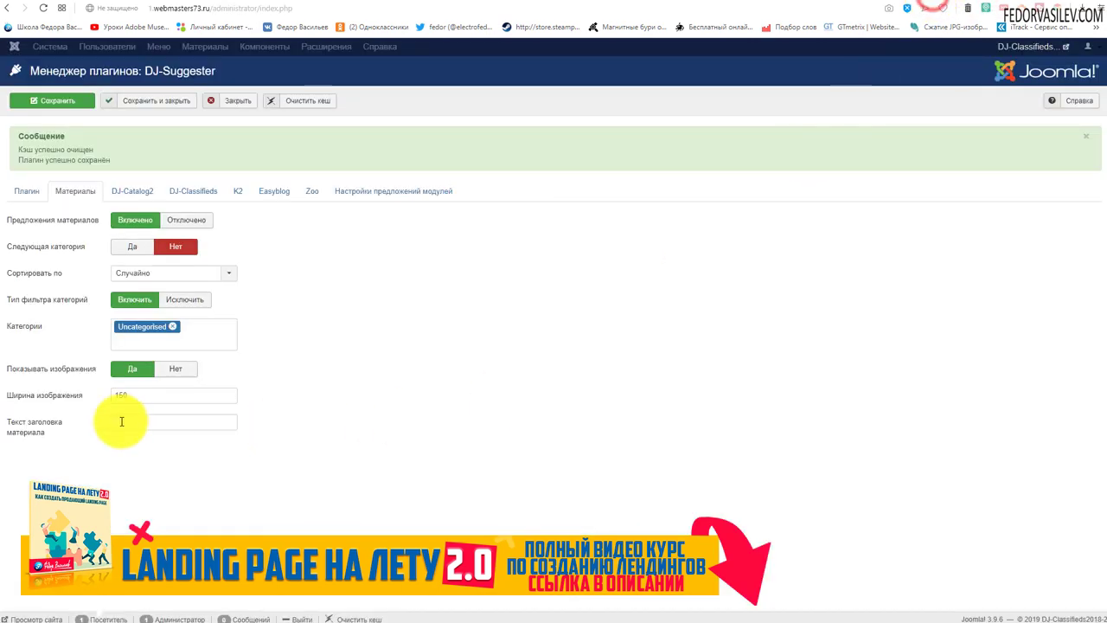
Step: Examine the image width option (Ширина изображения) for suggested articles
mouse_move(31, 404)
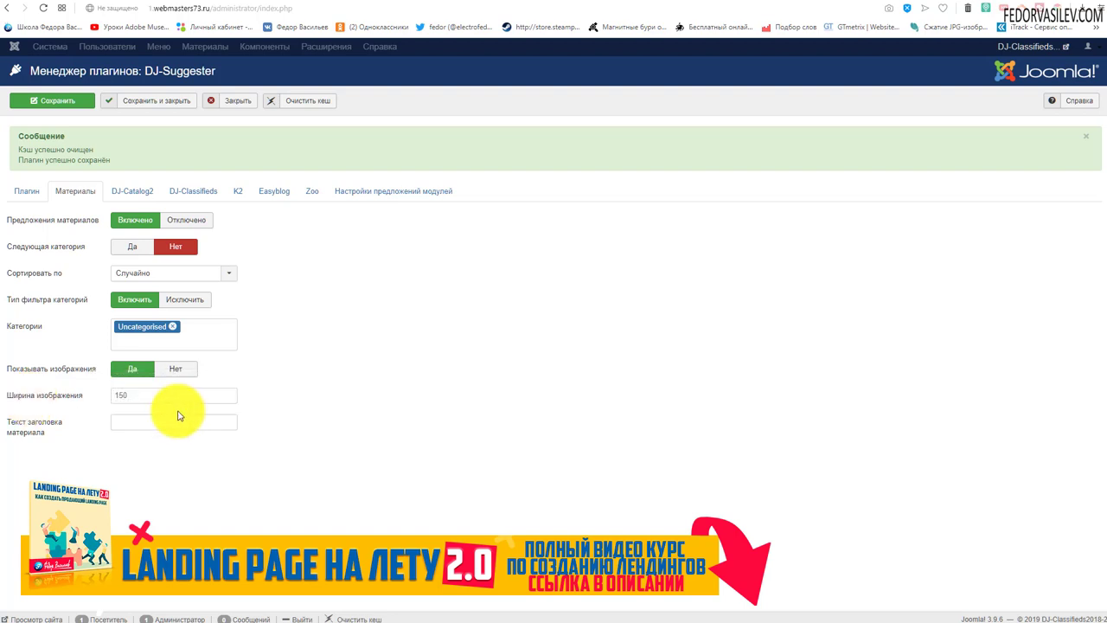
double_click(153, 391)
click(395, 375)
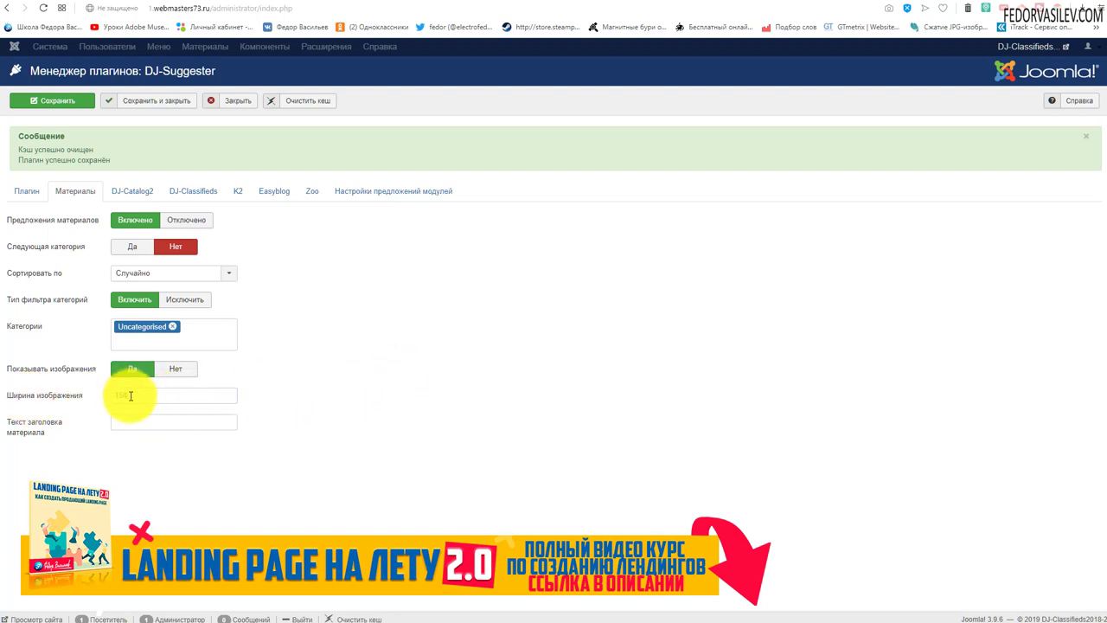
Step: Read the hint for Текст заголовка материала and set this article header text to "демо"
mouse_move(50, 430)
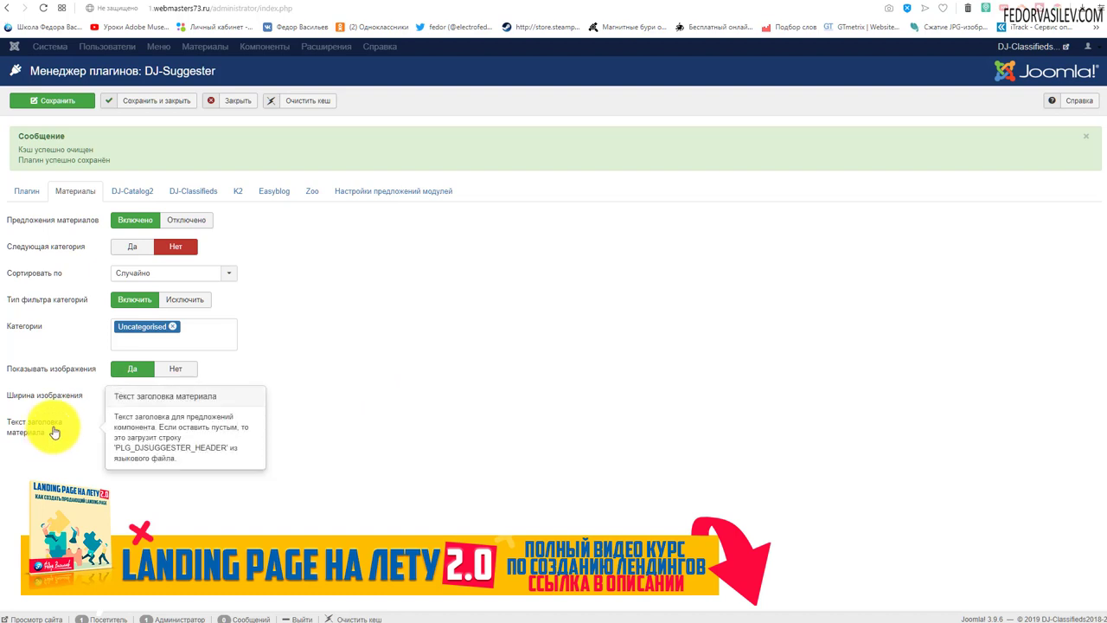
click(54, 432)
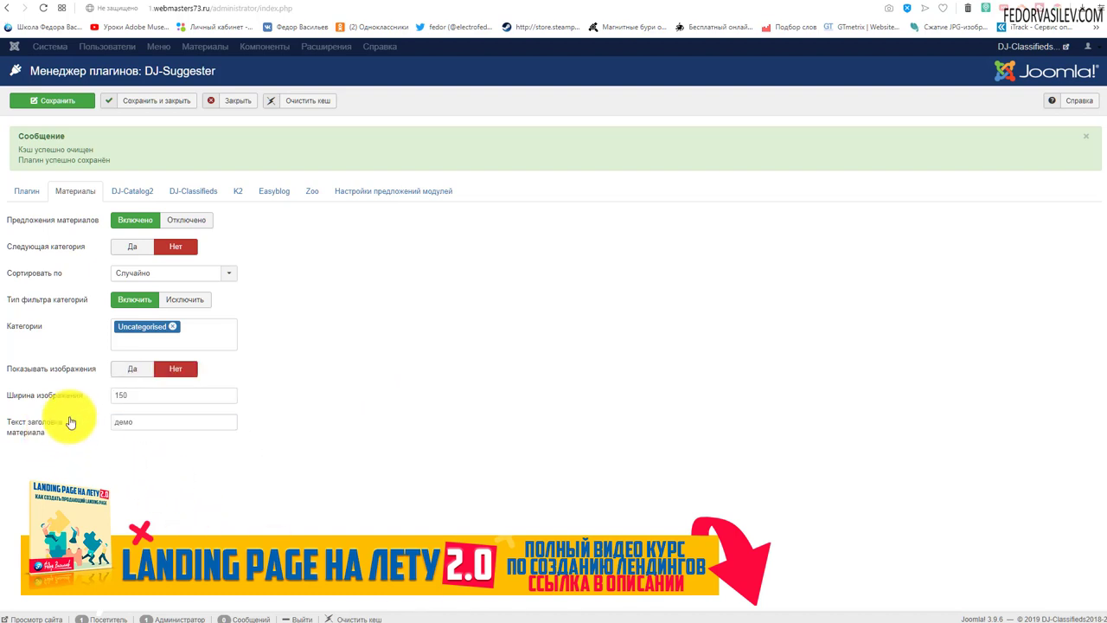
mouse_move(29, 433)
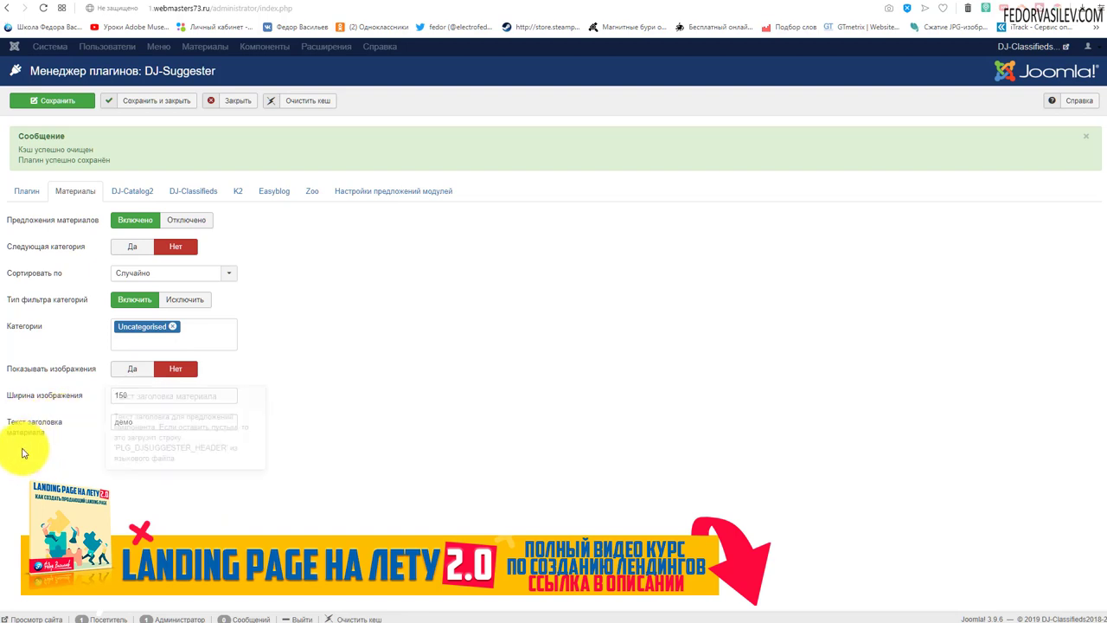
click(141, 421)
text(демо)
click(638, 232)
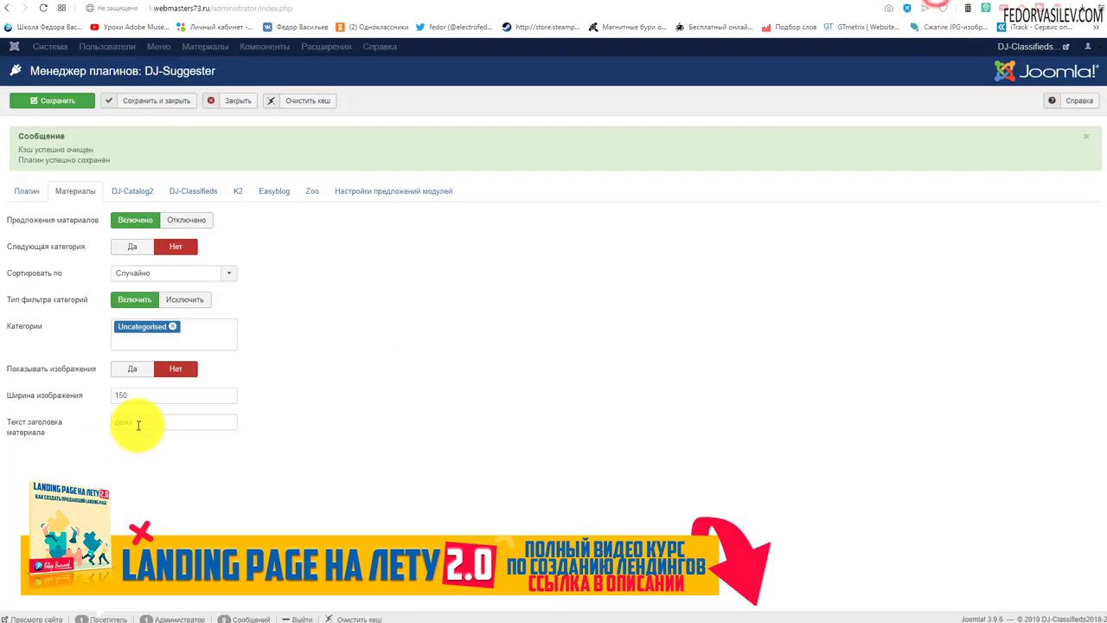
Step: Save the plugin with an empty article header text and reload the Политика article to check the pop-up's heading
click(144, 421)
mouse_move(62, 431)
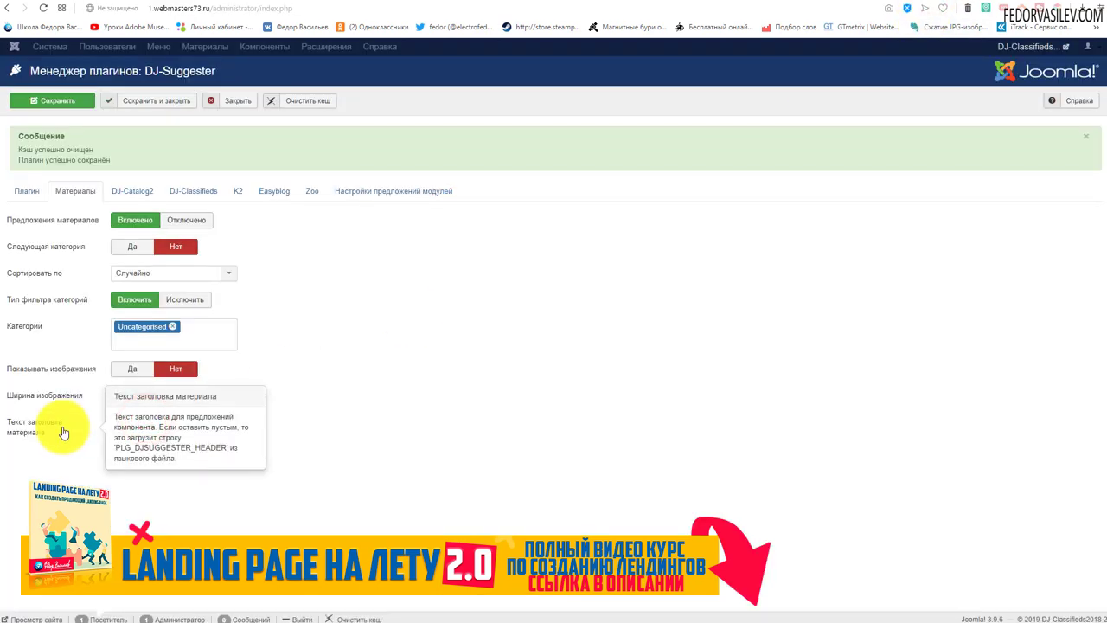
click(75, 102)
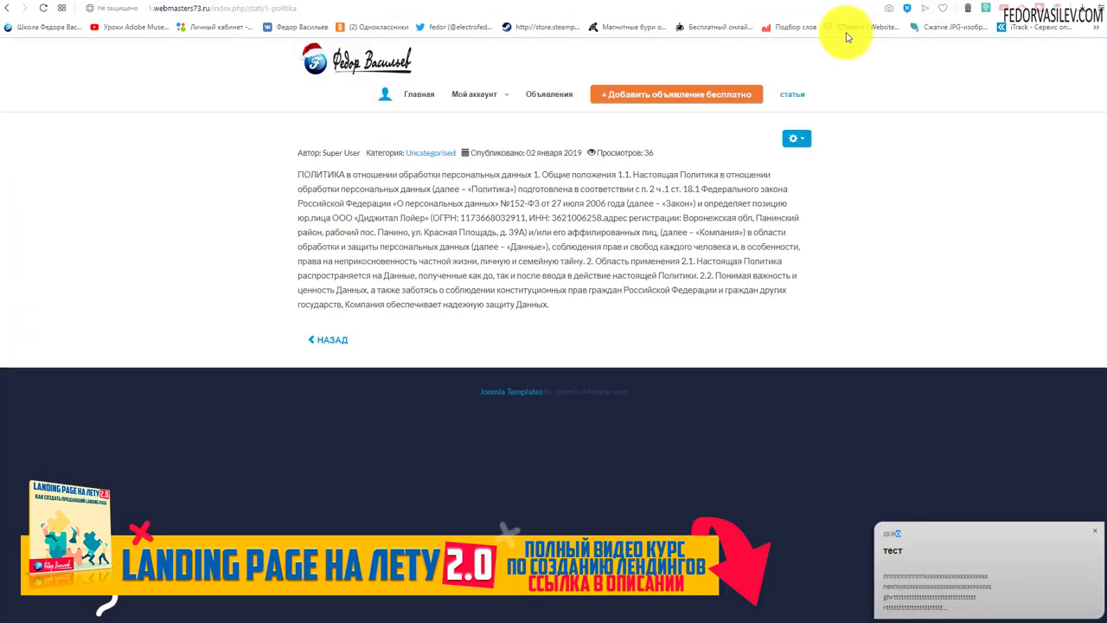
click(43, 10)
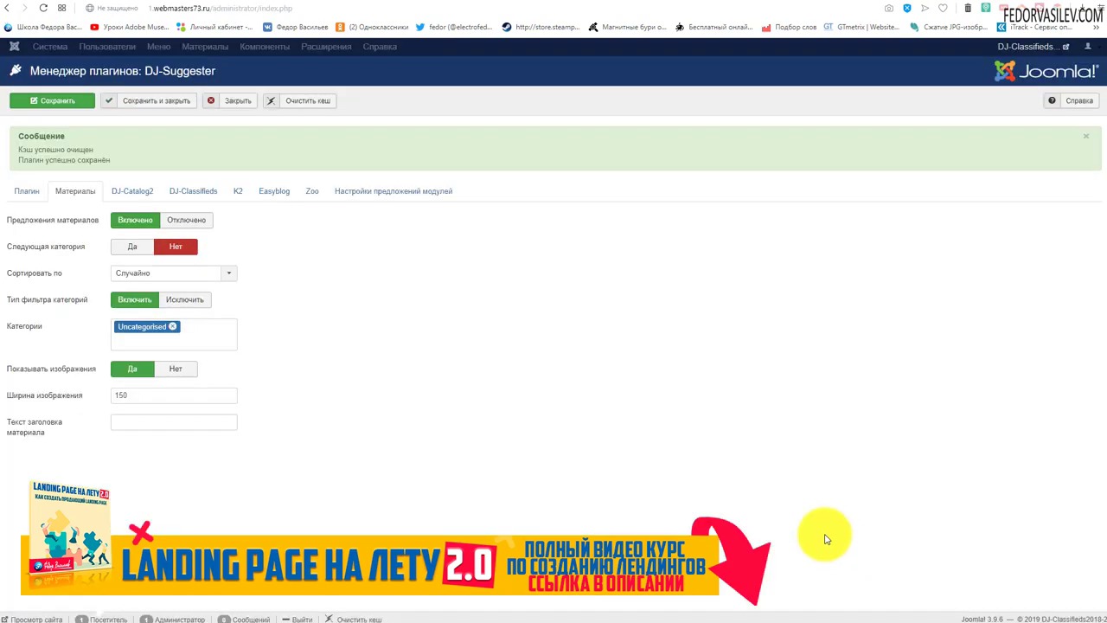
Step: Review the plugin's settings for DJ-Catalog2, K2, Easyblog, Zoo and module suggestions (Настройки предложений модулей)
click(130, 191)
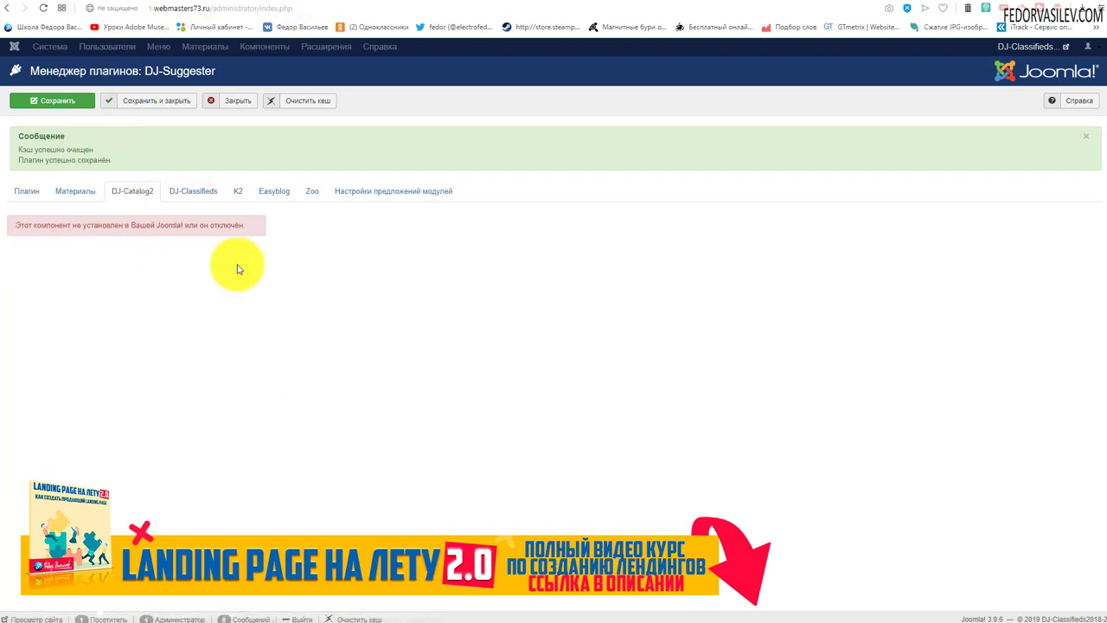
click(25, 227)
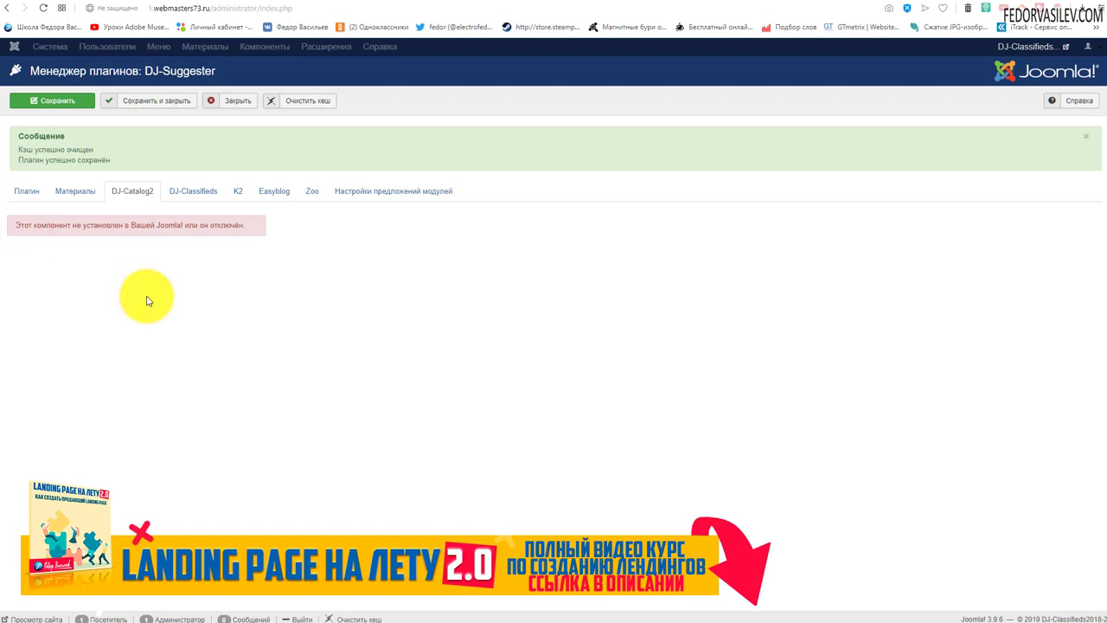
click(239, 192)
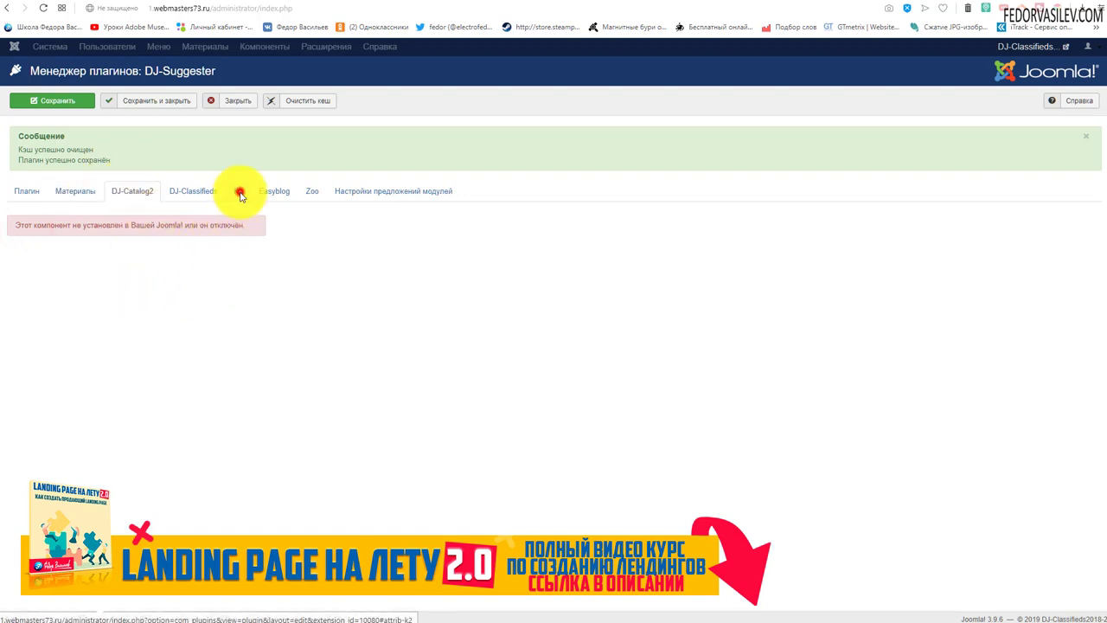
drag(177, 226, 55, 227)
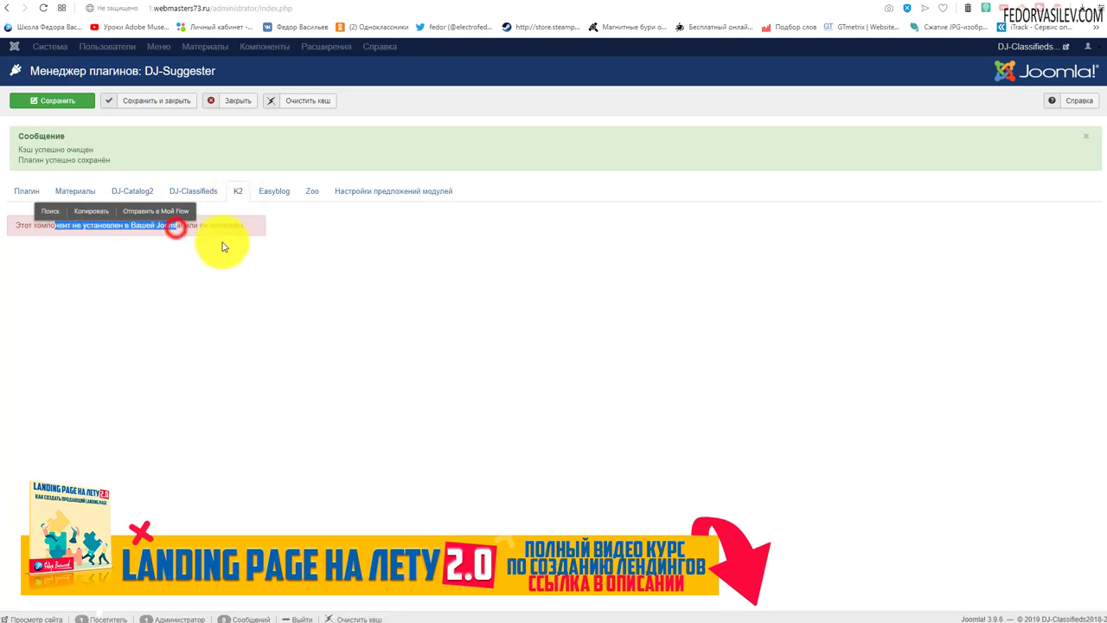
click(275, 192)
drag(221, 226, 130, 226)
click(313, 192)
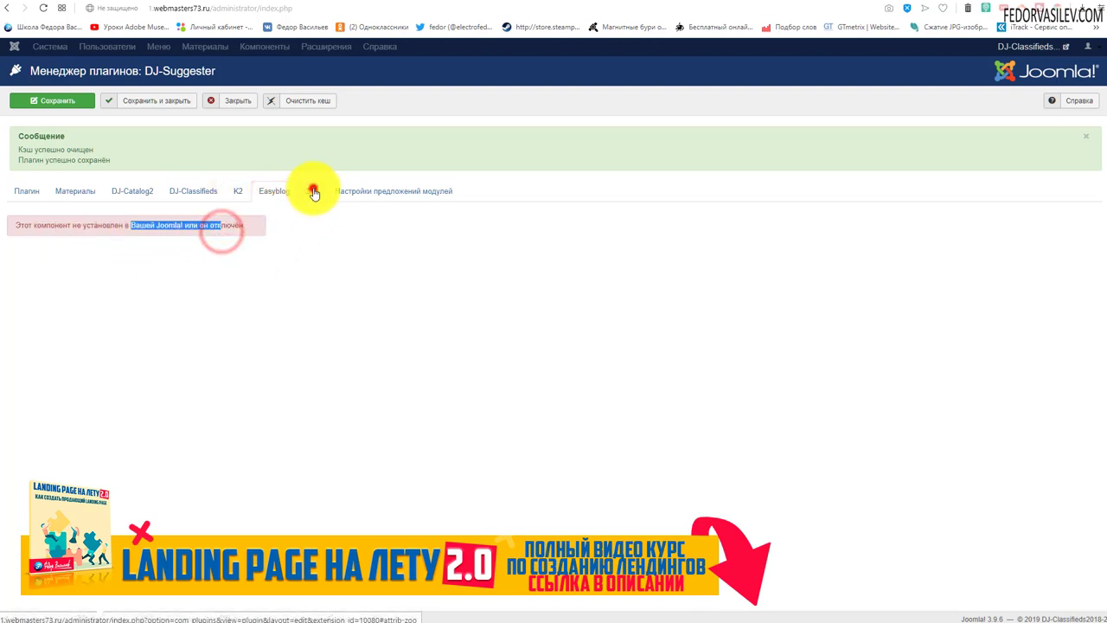
drag(227, 227, 186, 227)
click(378, 191)
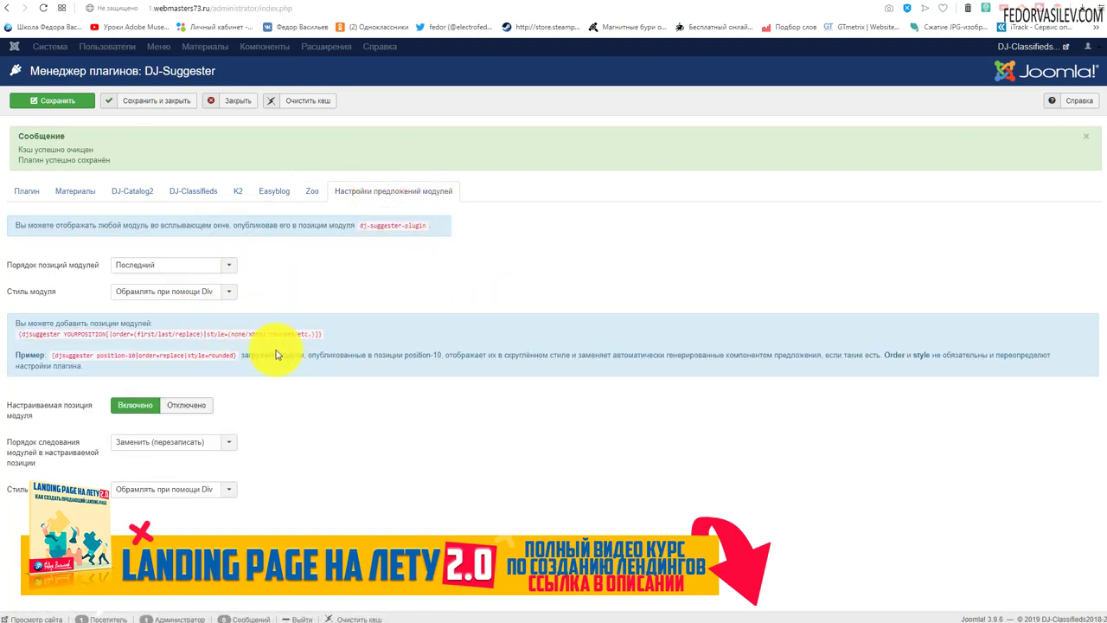
Step: Review the plugin's suggestion settings for DJ-Classifieds ads
click(179, 191)
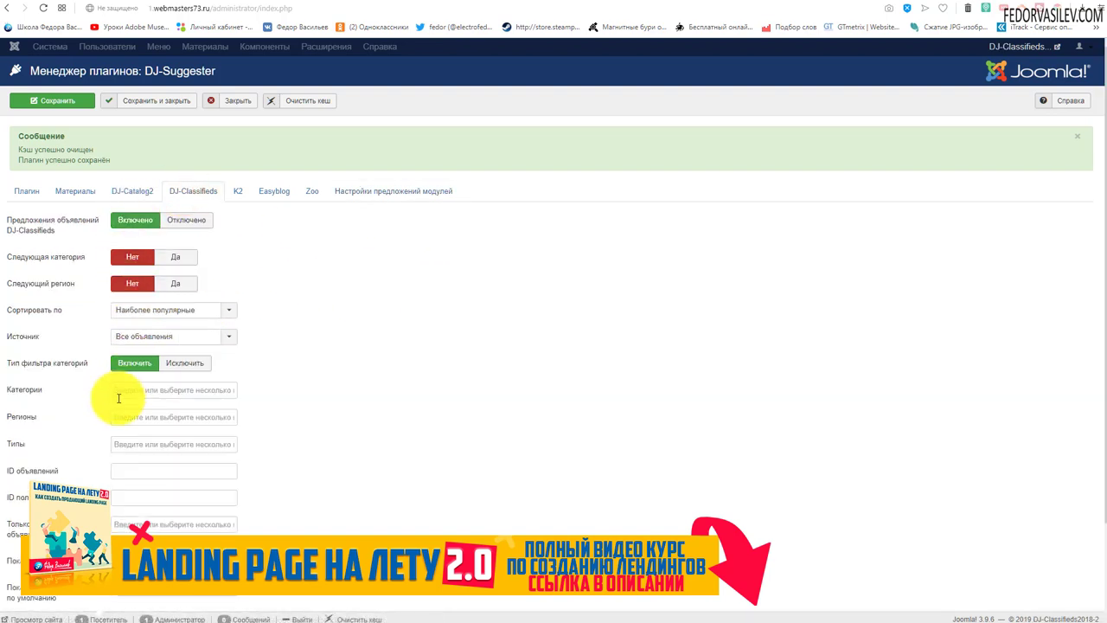
scroll(138, 433, down, 2)
scroll(130, 493, up, 2)
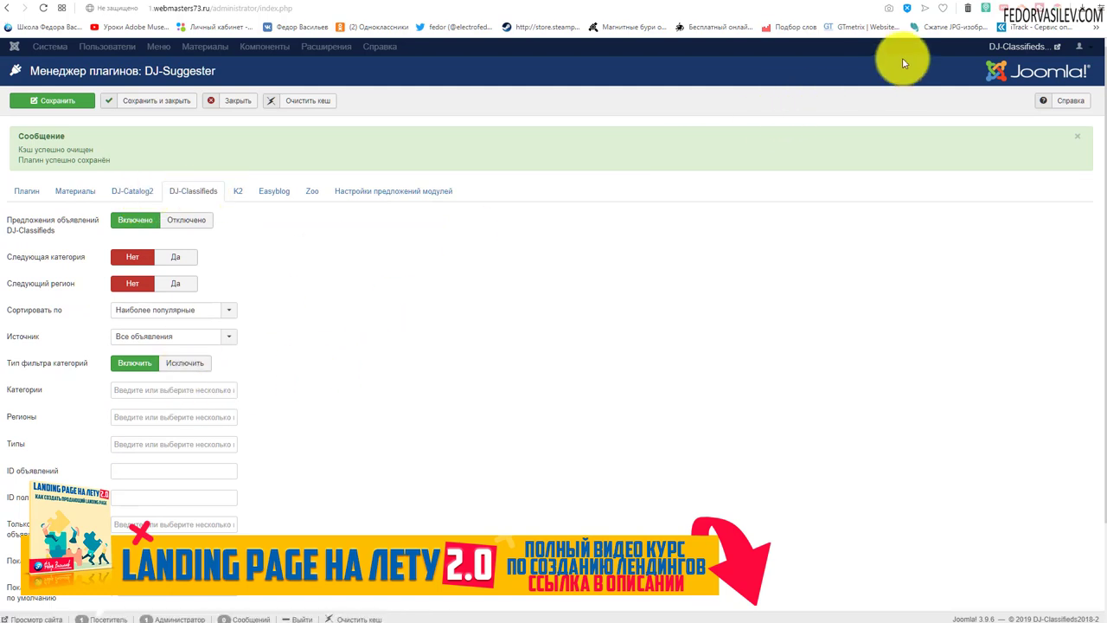
Step: Go to the site's home page and open the Померанский шпиц, Москва ad
click(969, 5)
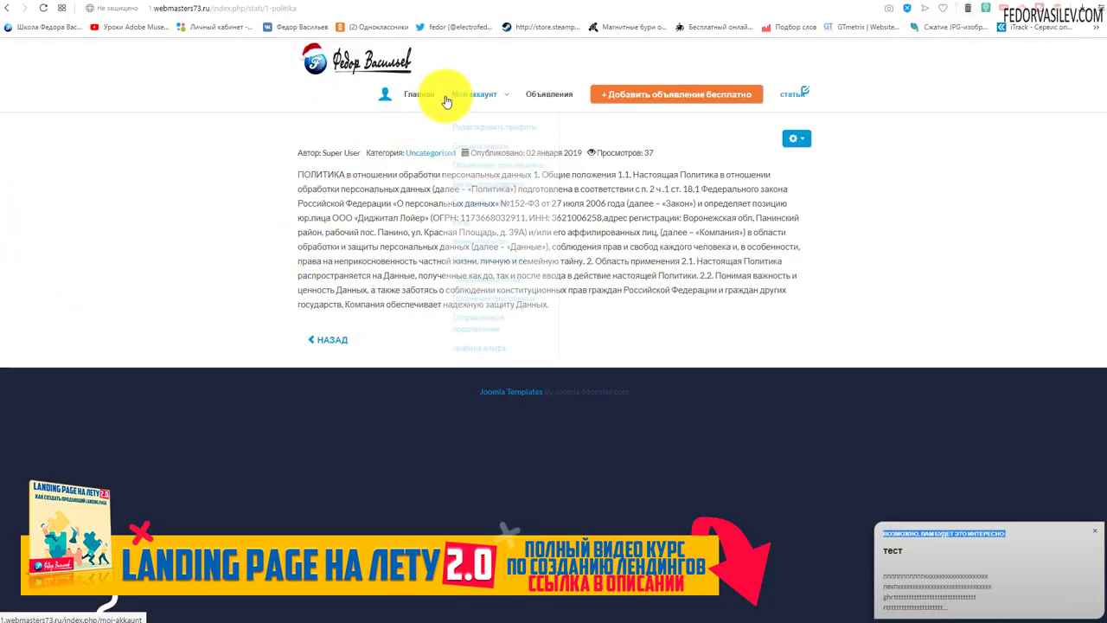
click(419, 94)
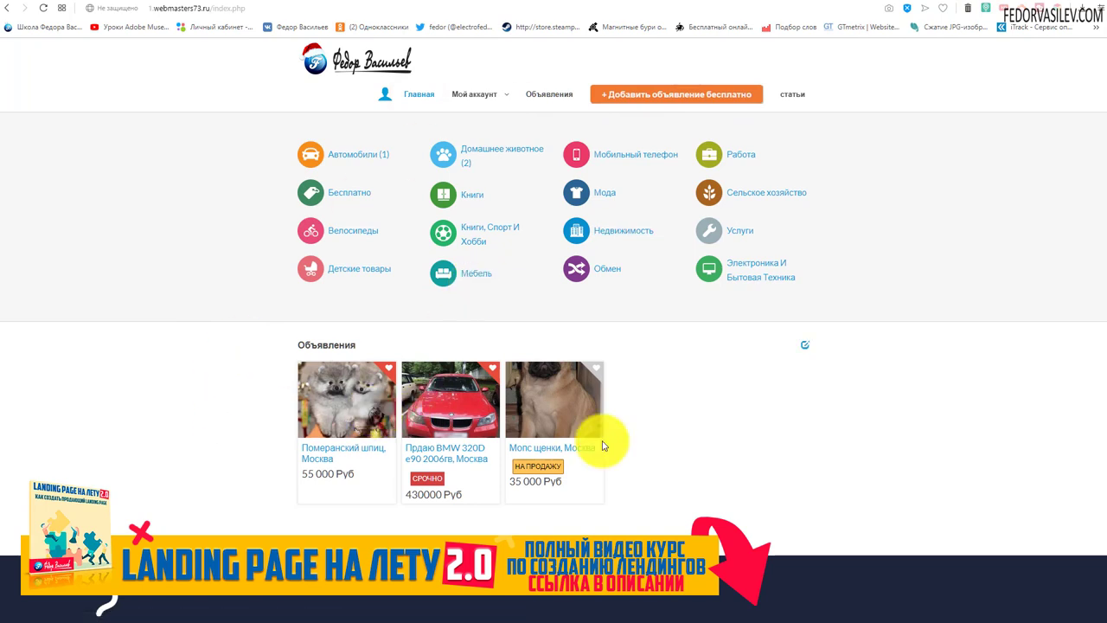
click(326, 401)
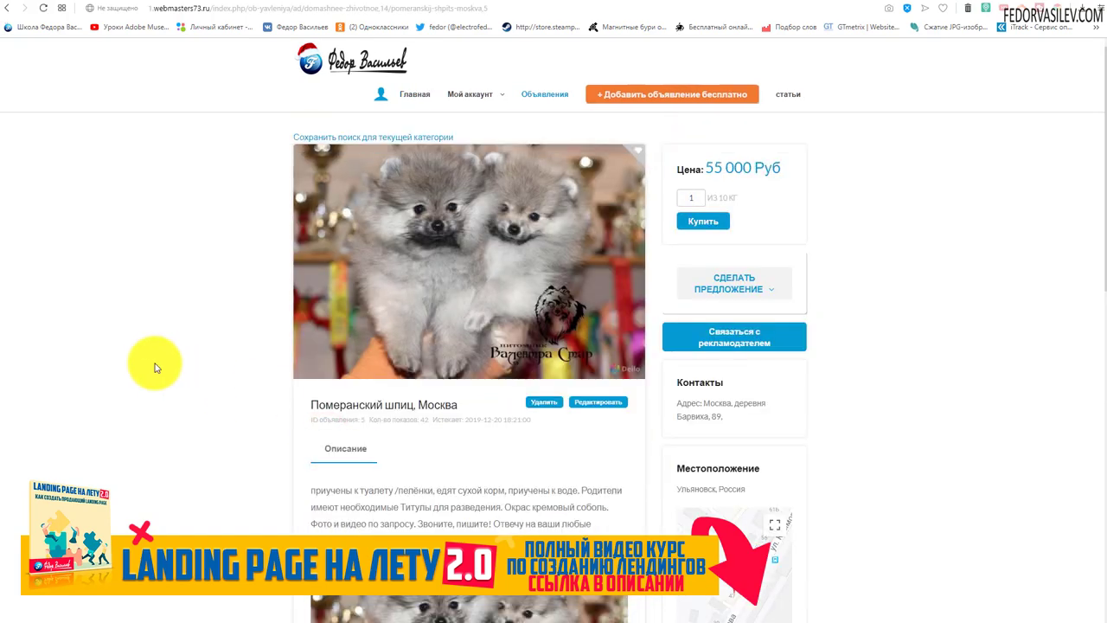
Step: Read through the Померанский шпиц ad to its end and back to check when the suggestion pop-up appears and hides
scroll(216, 345, down, 10)
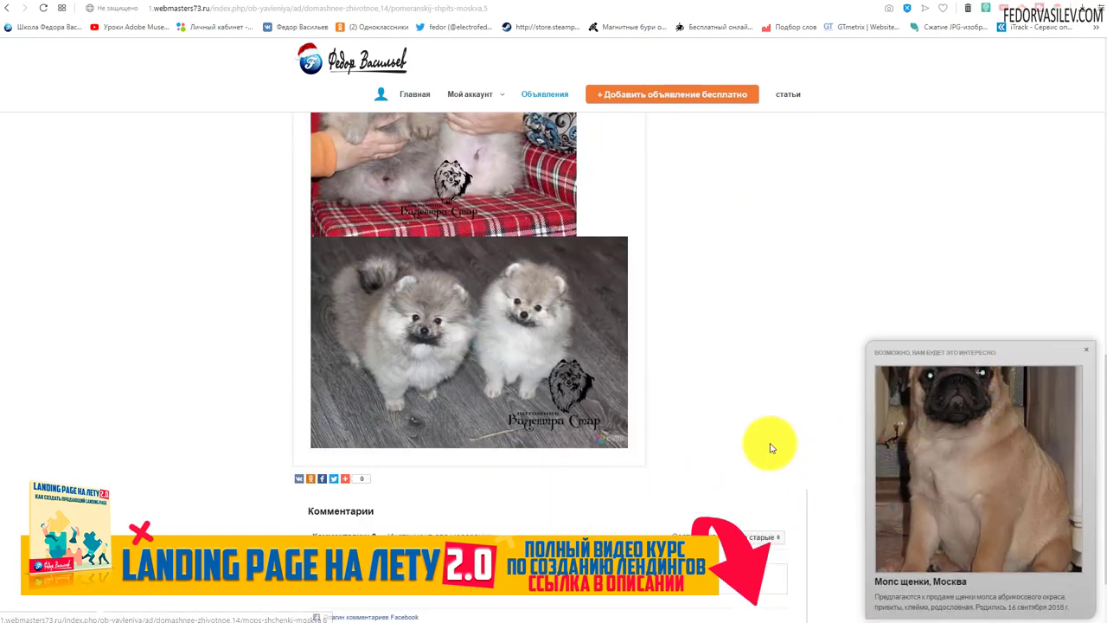
scroll(718, 436, up, 5)
scroll(669, 429, up, 5)
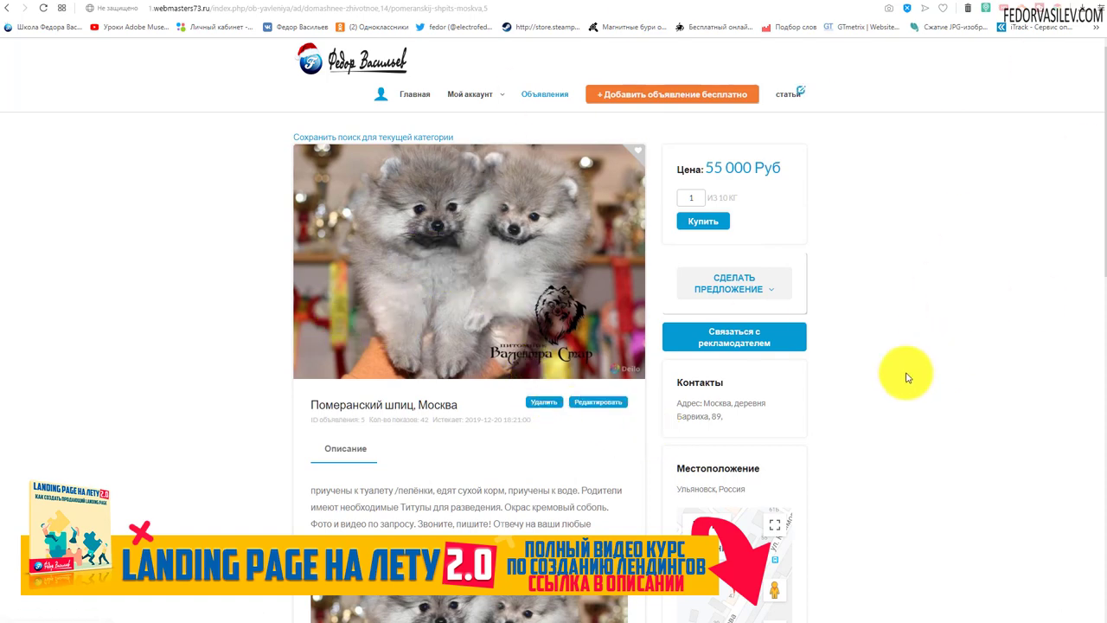
scroll(703, 313, down, 3)
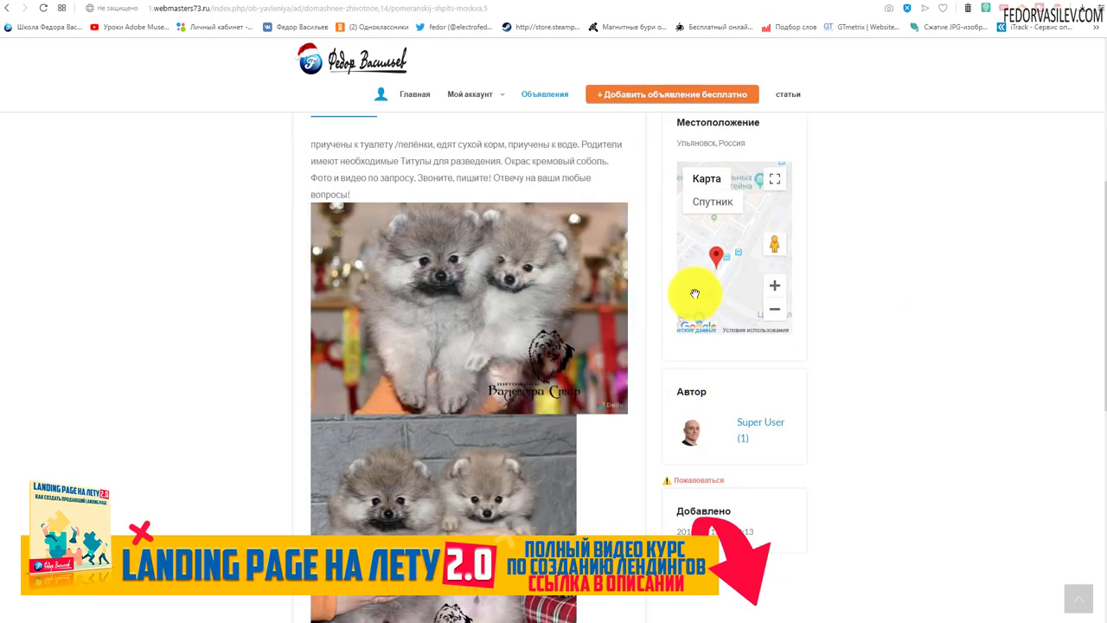
scroll(519, 311, down, 2)
scroll(519, 311, down, 3)
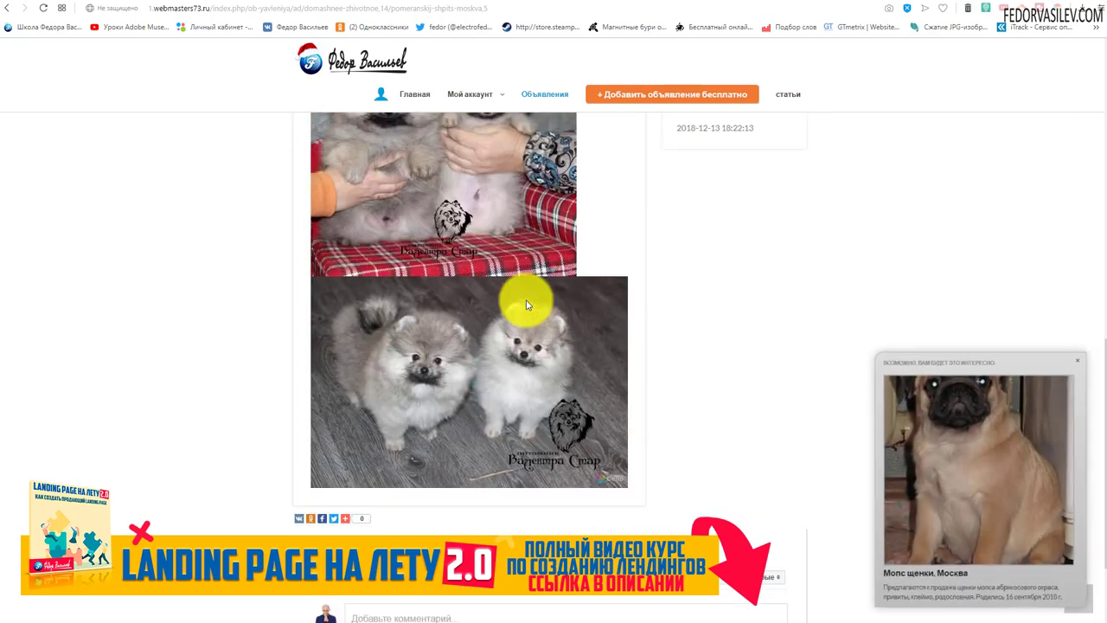
scroll(985, 393, down, 1)
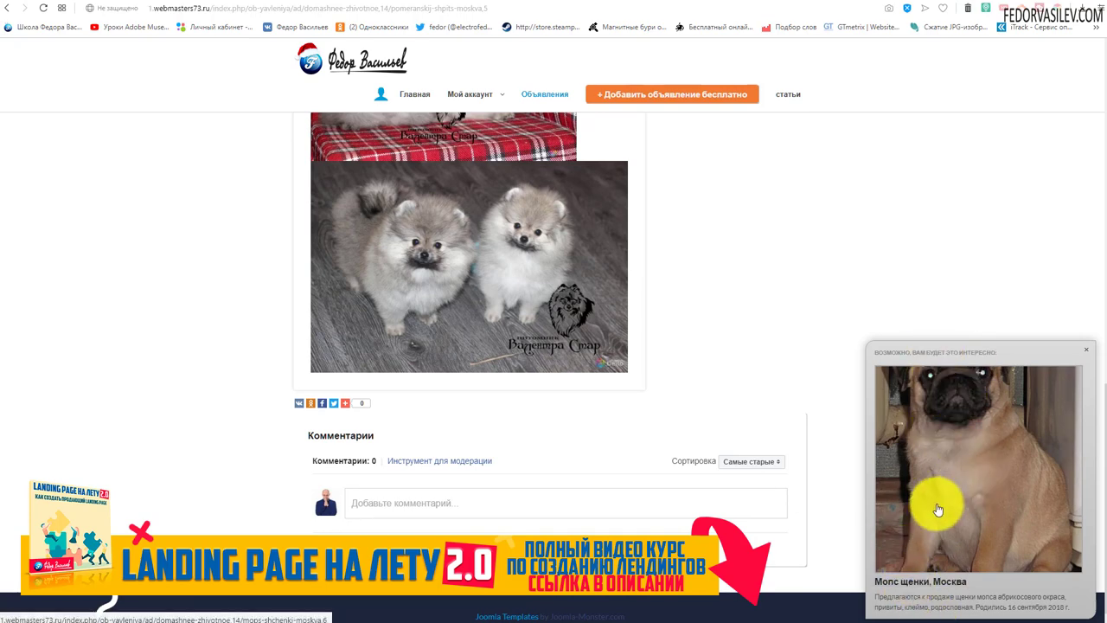
scroll(643, 407, up, 5)
scroll(583, 363, down, 5)
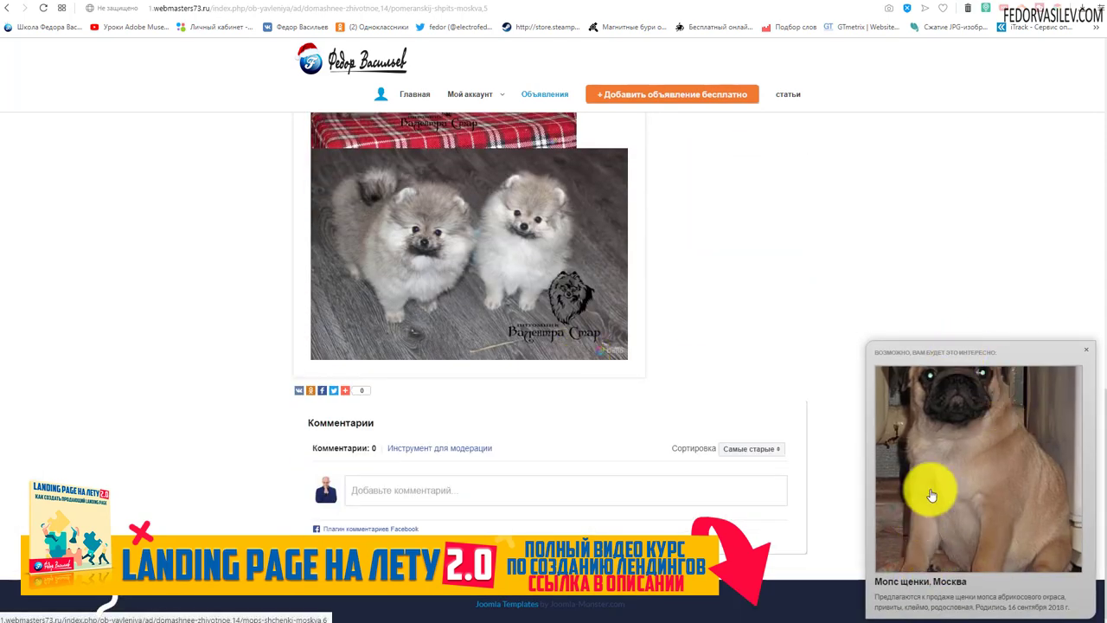
Step: Open the Мопс щенки, Москва ad suggested in the pop-up and look through its page
click(954, 416)
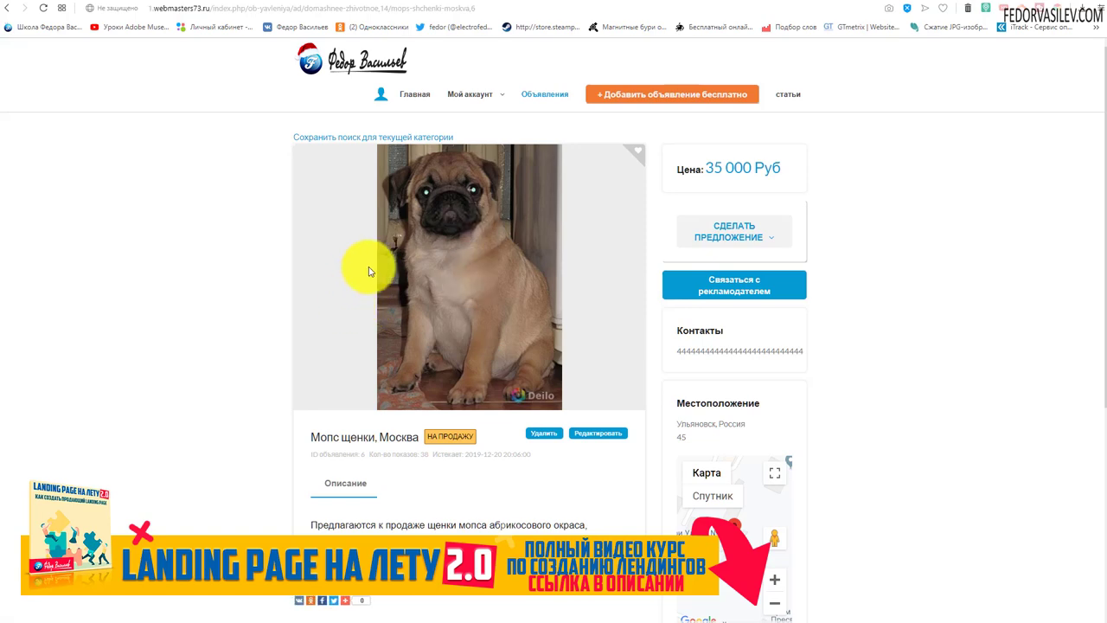
scroll(368, 268, down, 4)
scroll(367, 268, down, 2)
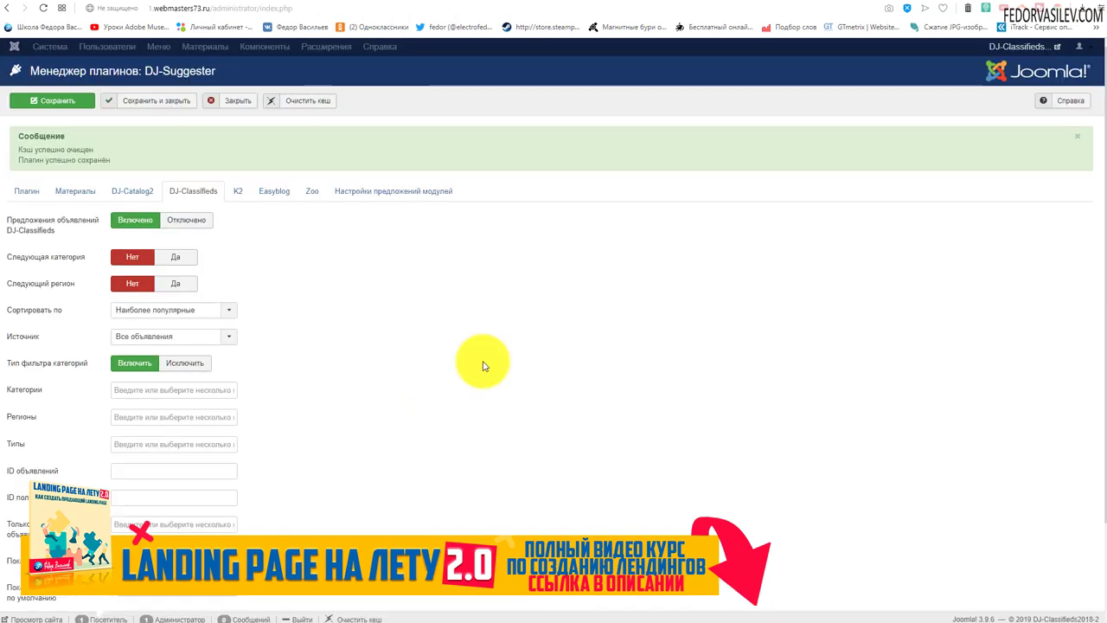
Step: Keep DJ-Classifieds ad suggestions enabled and set both Следующая категория and Следующий регион to Да
click(180, 221)
click(145, 220)
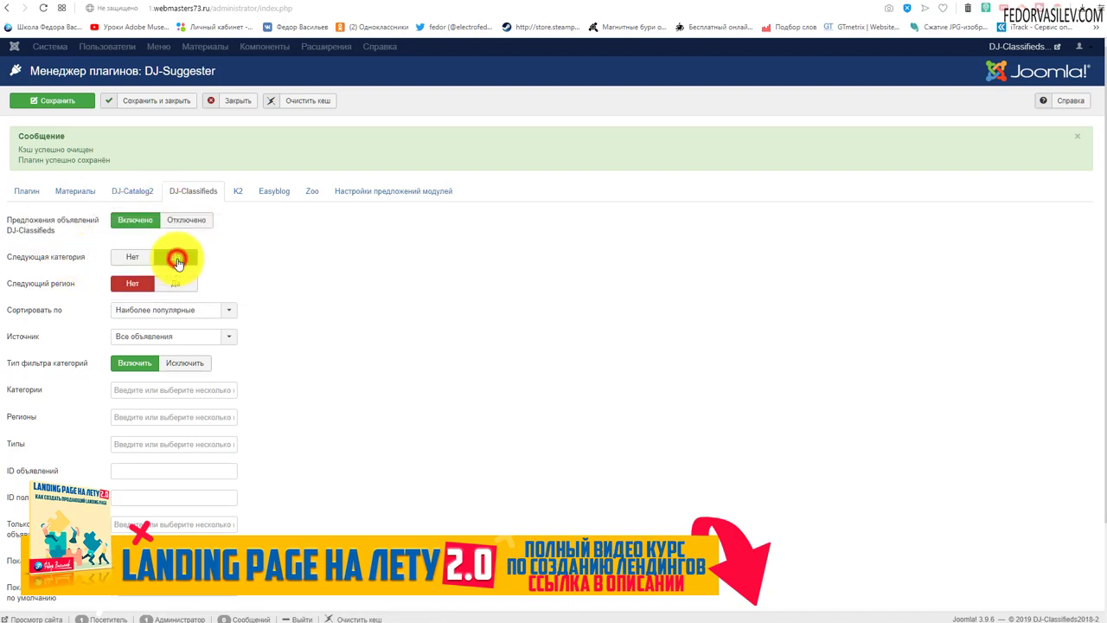
mouse_move(67, 264)
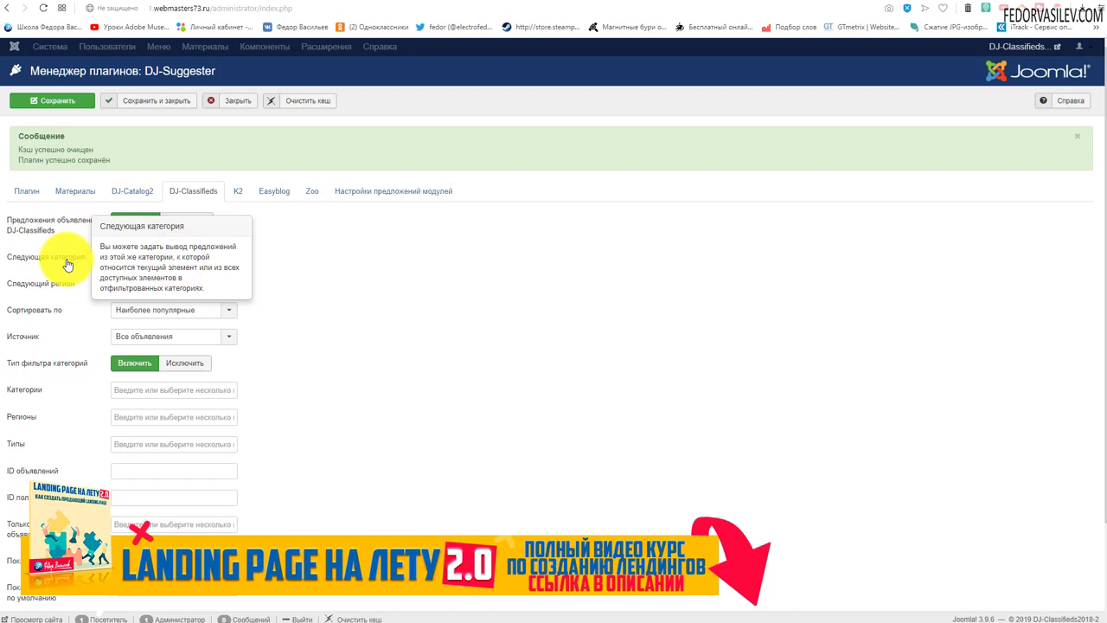
click(174, 257)
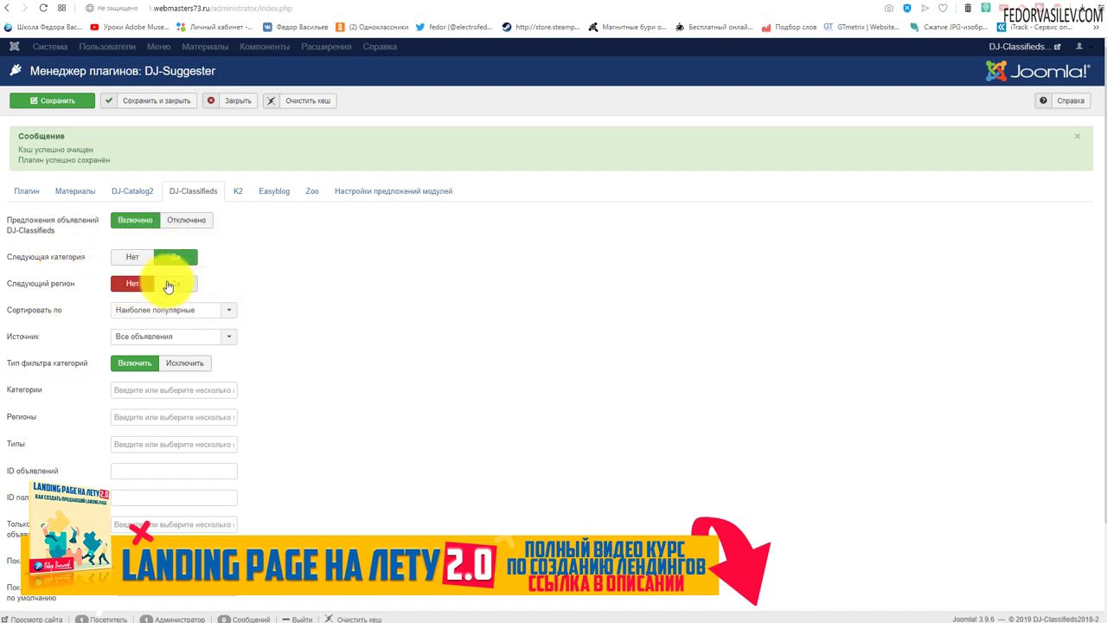
click(168, 285)
mouse_move(28, 286)
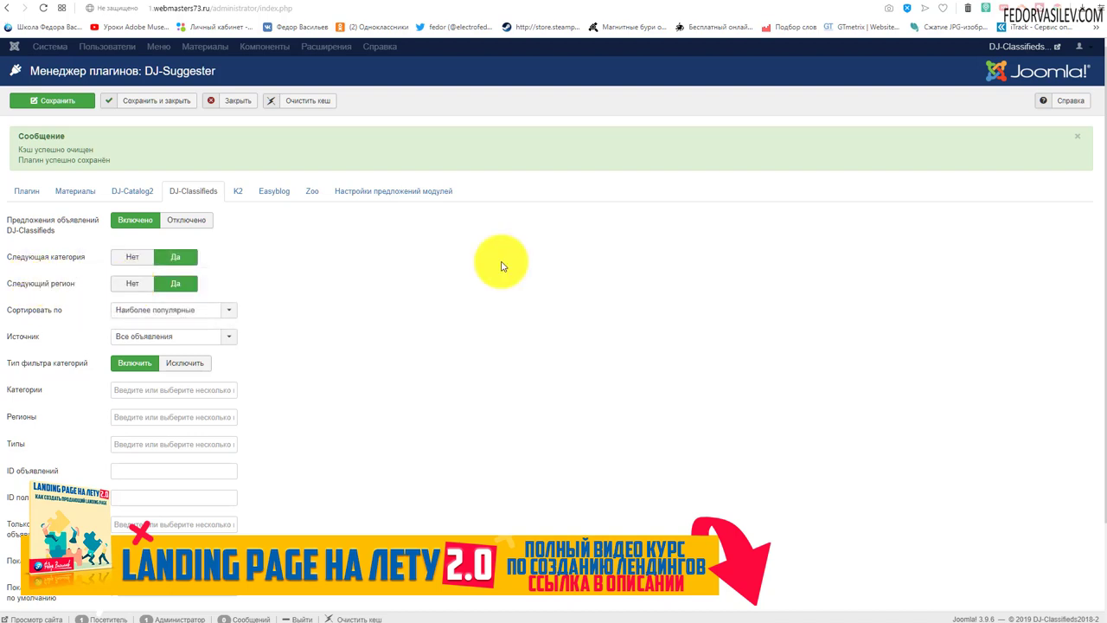
Step: Examine the sorting orders and ad sources offered for DJ-Classifieds suggestions, trying Объявления пользователя and returning the source to Все объявления
click(161, 311)
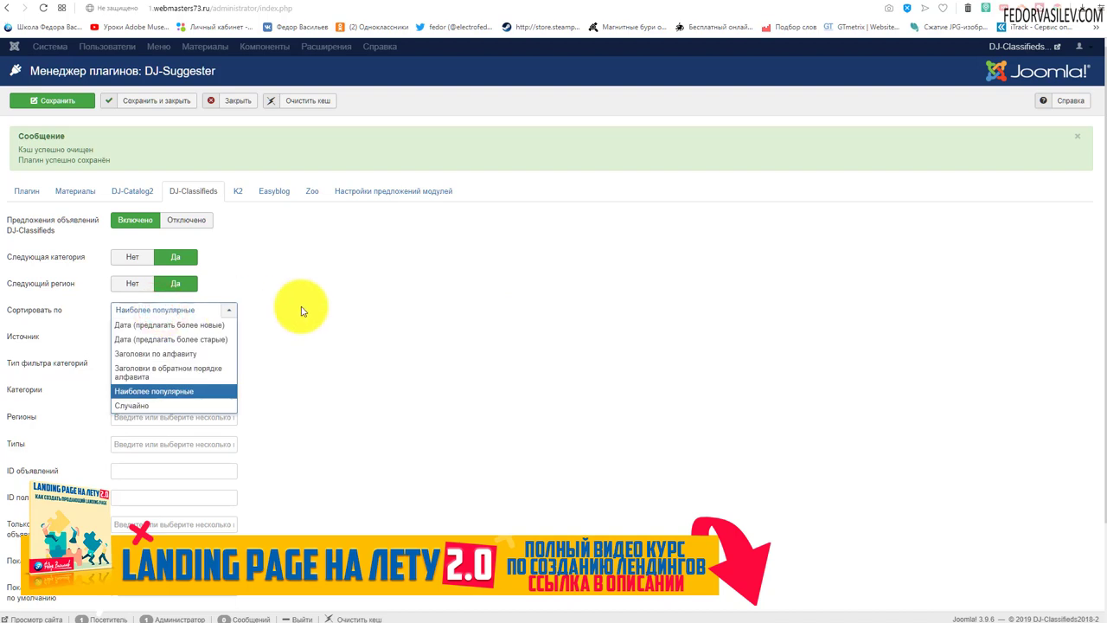
click(302, 311)
click(386, 296)
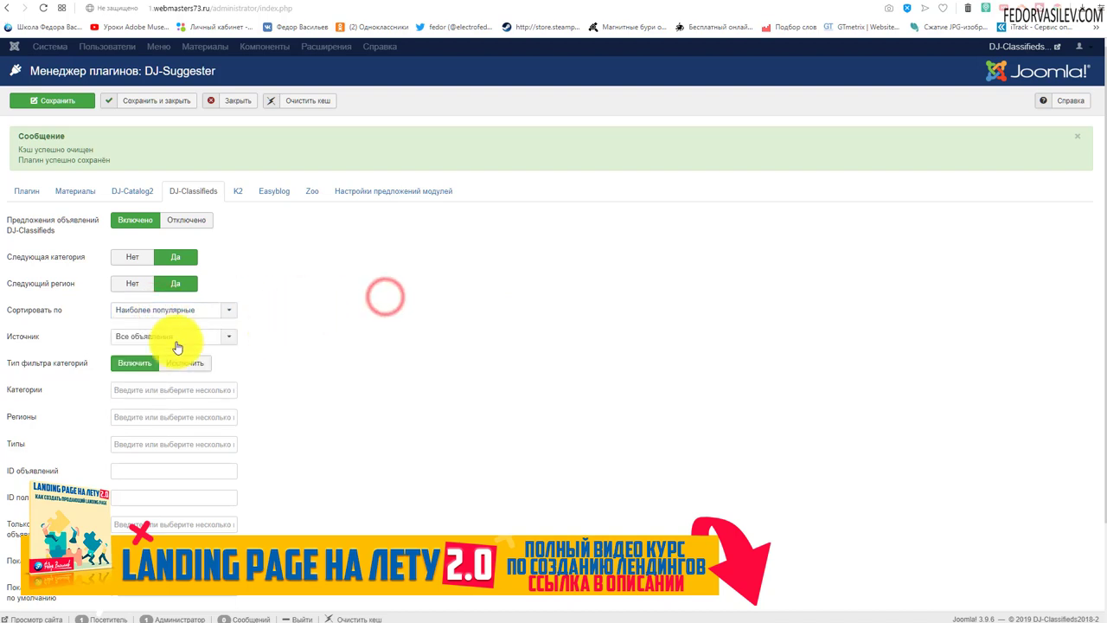
click(176, 345)
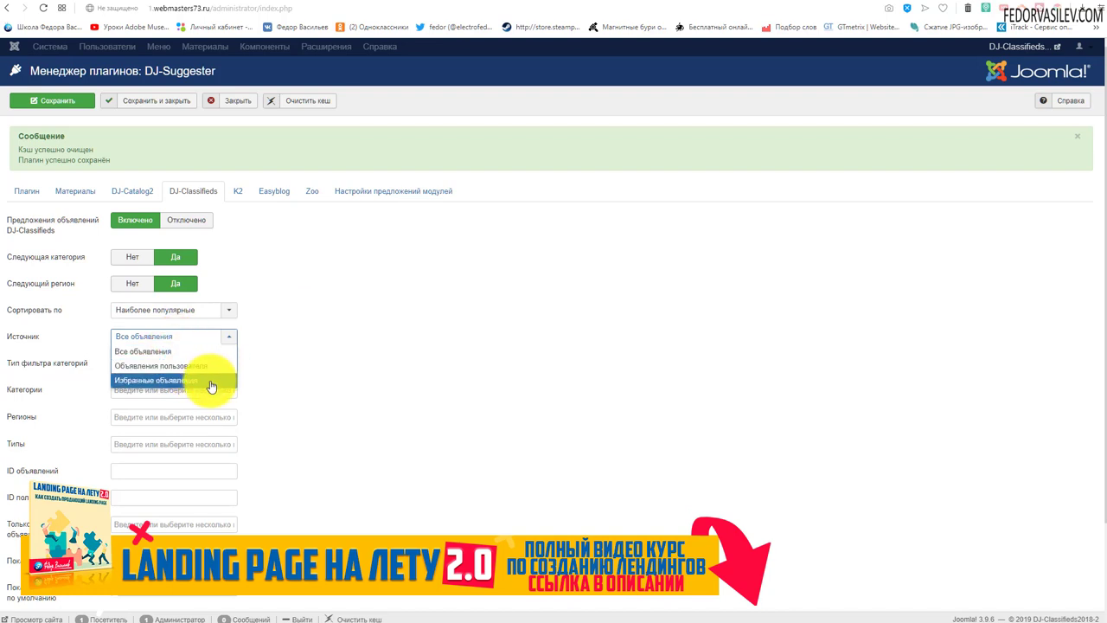
click(211, 366)
click(201, 342)
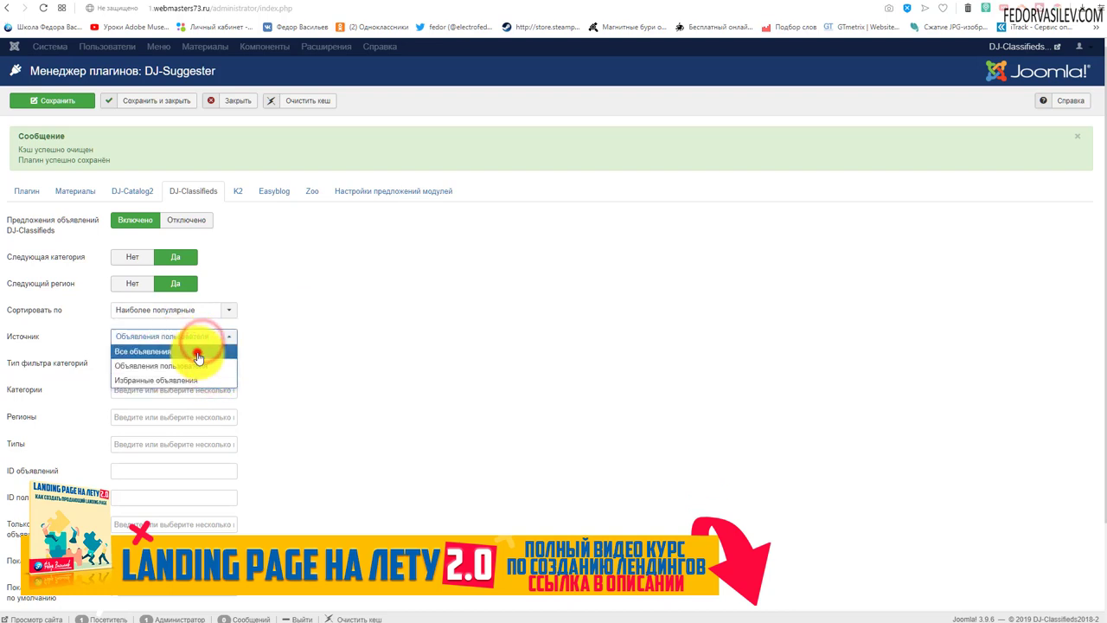
click(198, 352)
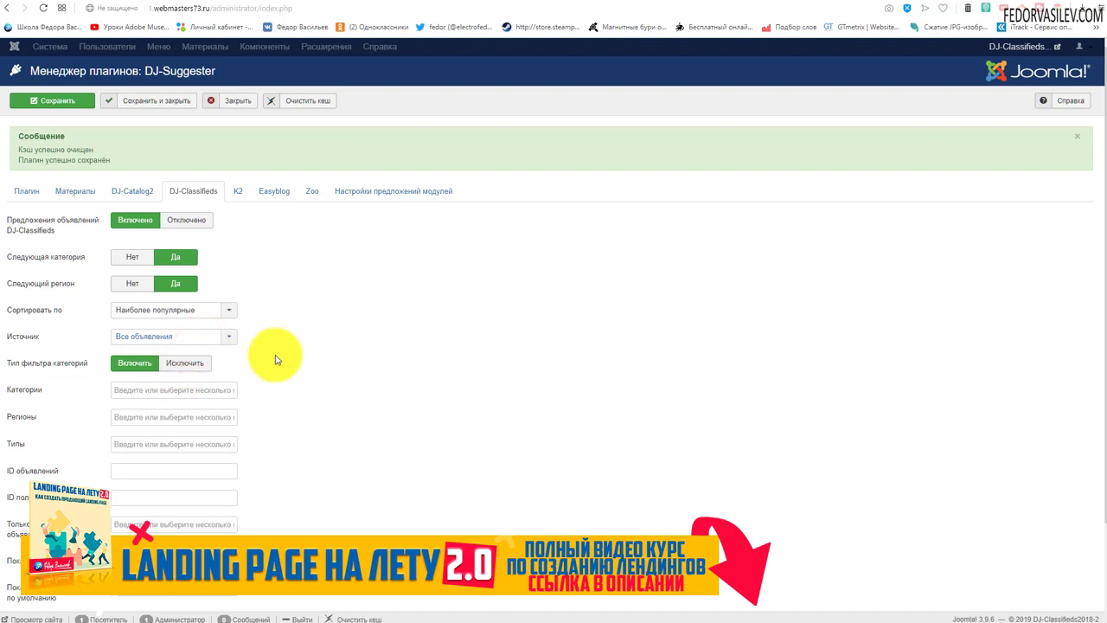
Step: Look through the categories and regions available for filtering the suggested ads without choosing any
scroll(346, 361, down, 1)
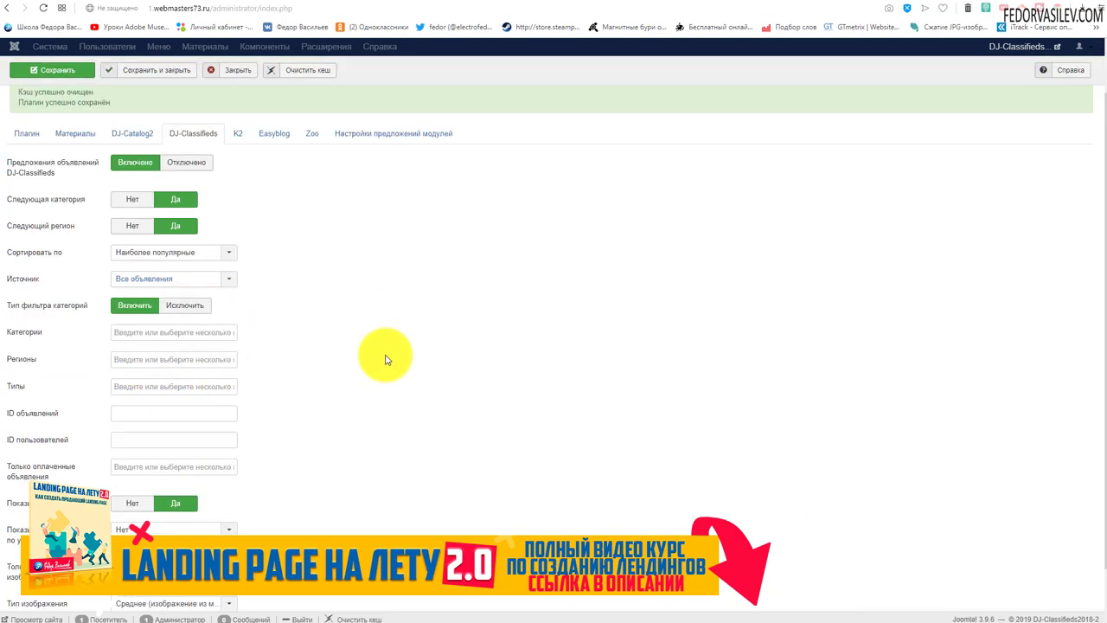
click(148, 336)
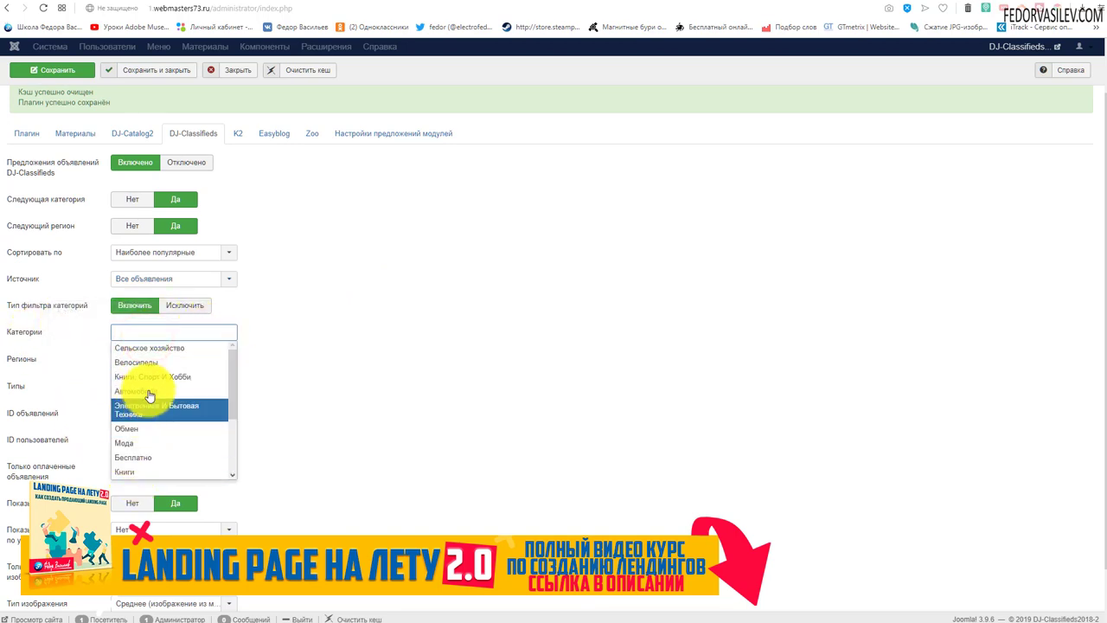
scroll(148, 415, down, 2)
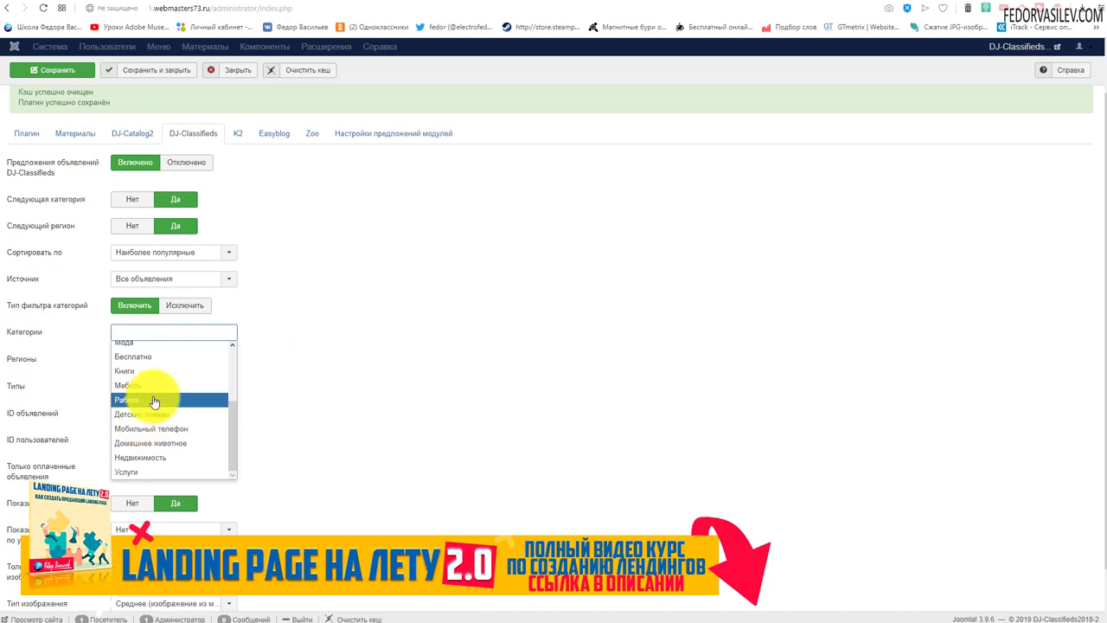
scroll(155, 395, up, 3)
click(341, 366)
click(160, 355)
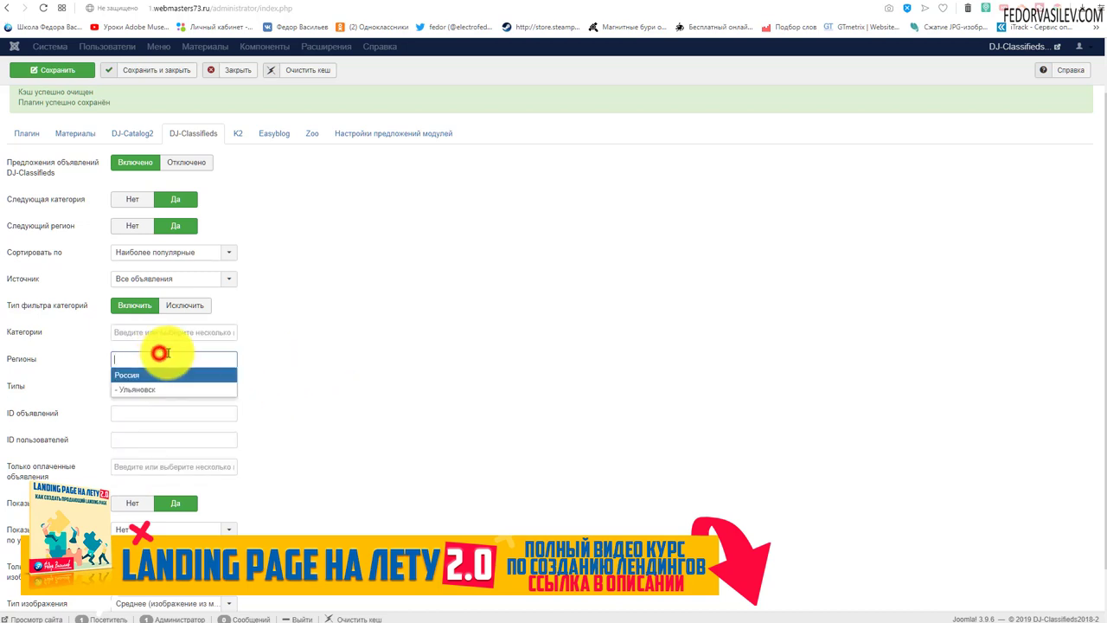
click(303, 351)
Step: Examine the filters for ad types and read the explanations of the ad ID and user ID fields
mouse_move(24, 392)
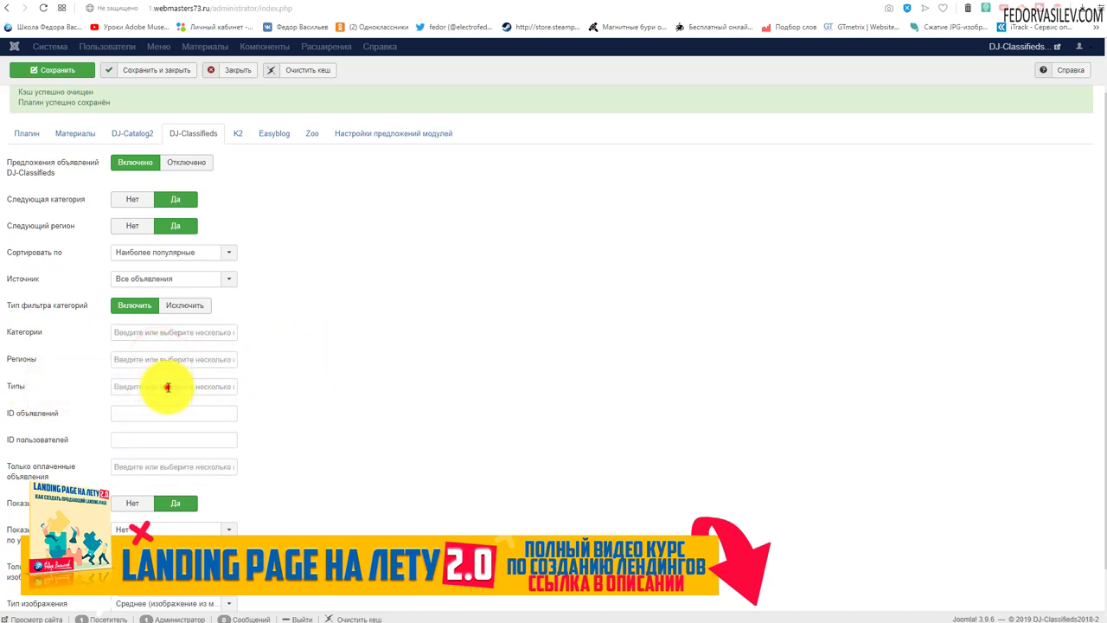
click(167, 387)
click(333, 388)
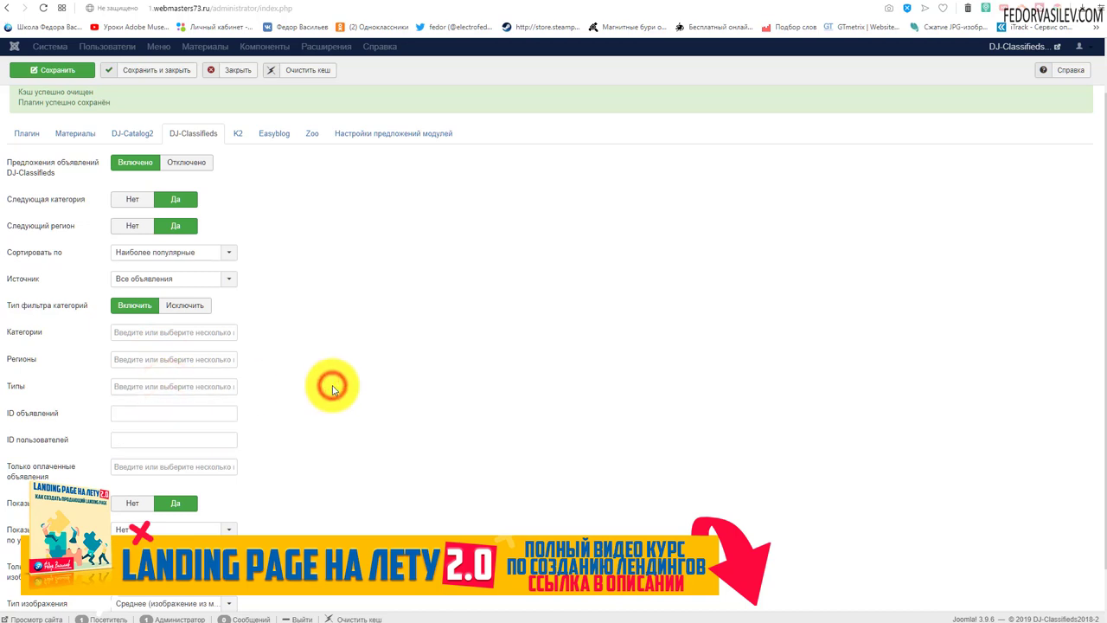
mouse_move(35, 421)
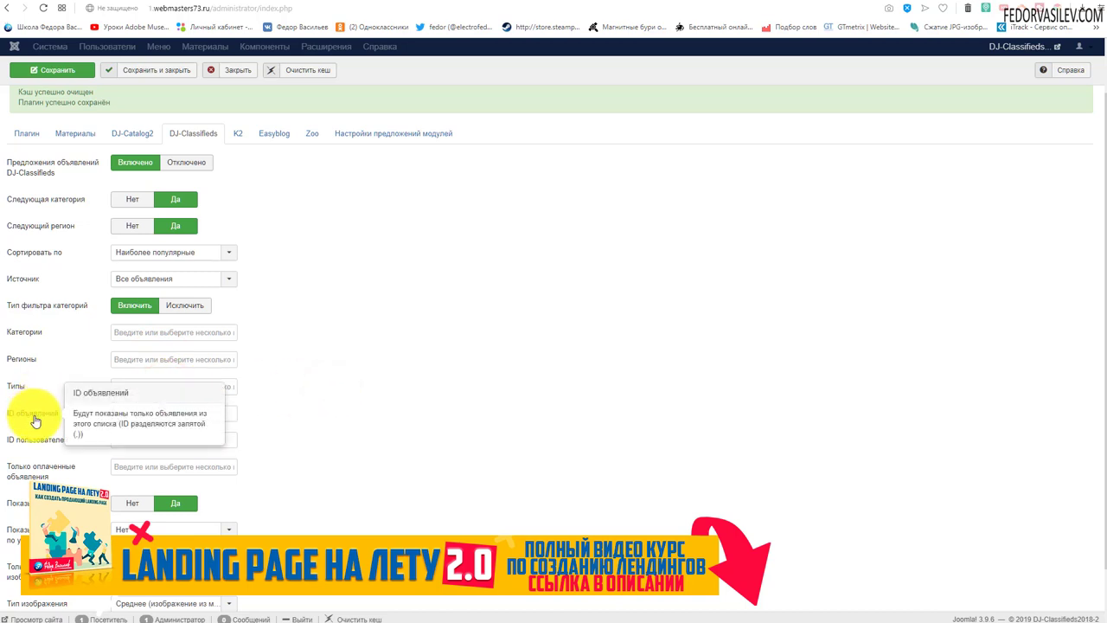
mouse_move(47, 443)
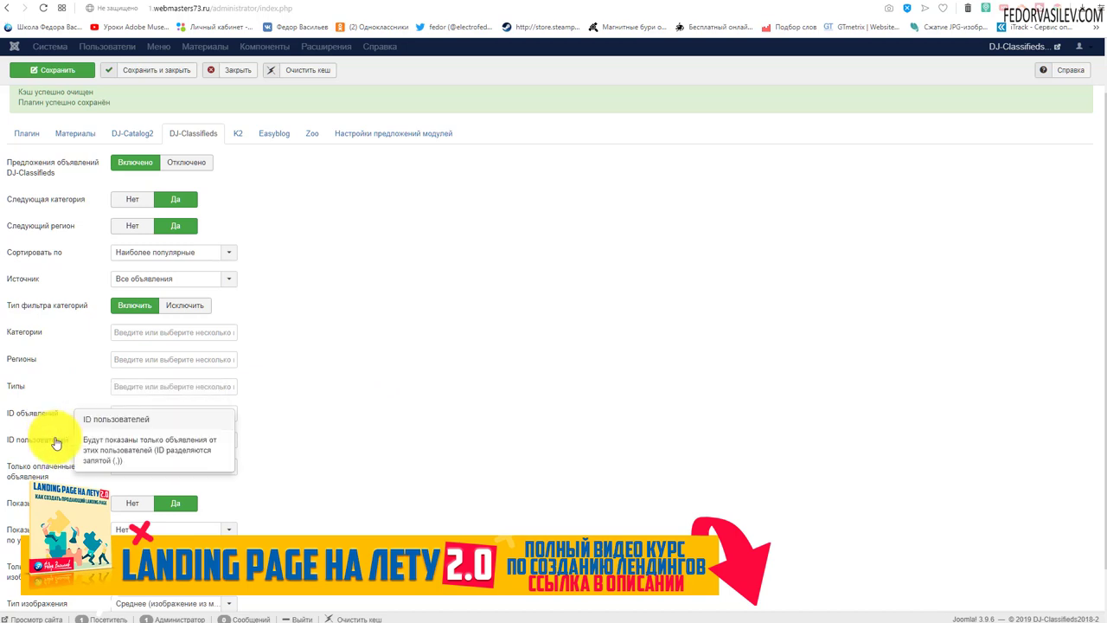
Step: Review the promotion types offered by the Только оплаченные объявления filter without choosing any
scroll(56, 442, down, 1)
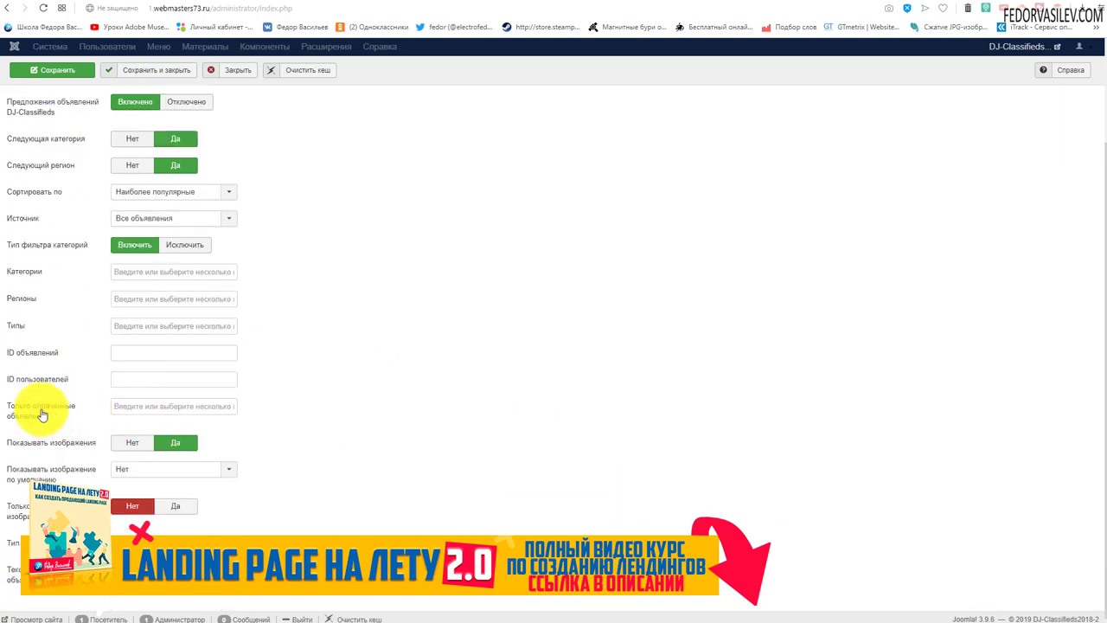
click(151, 407)
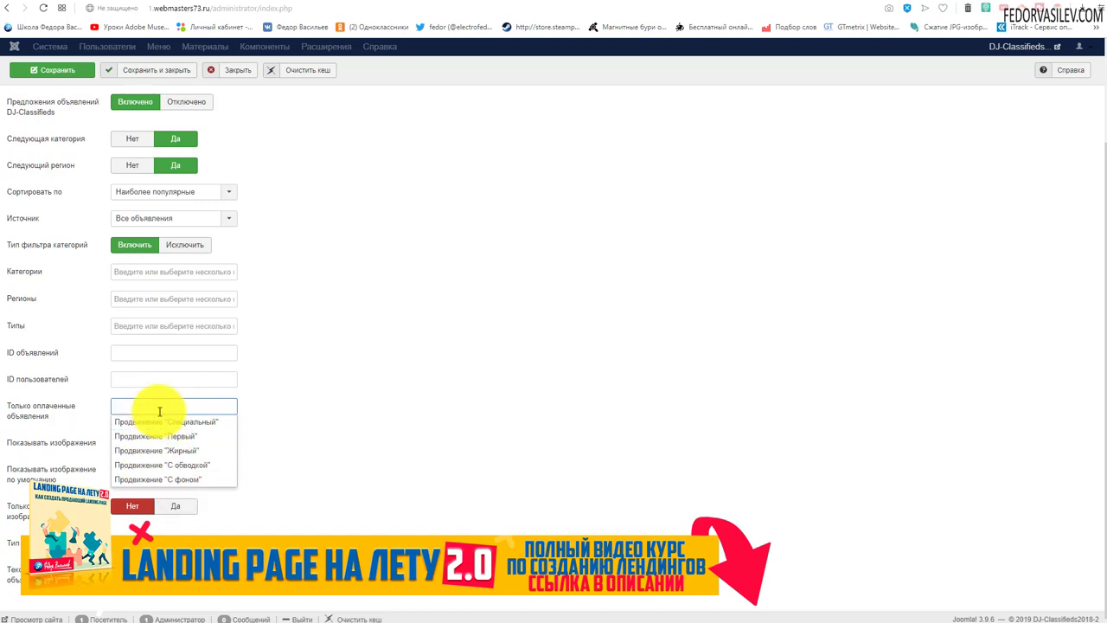
click(326, 384)
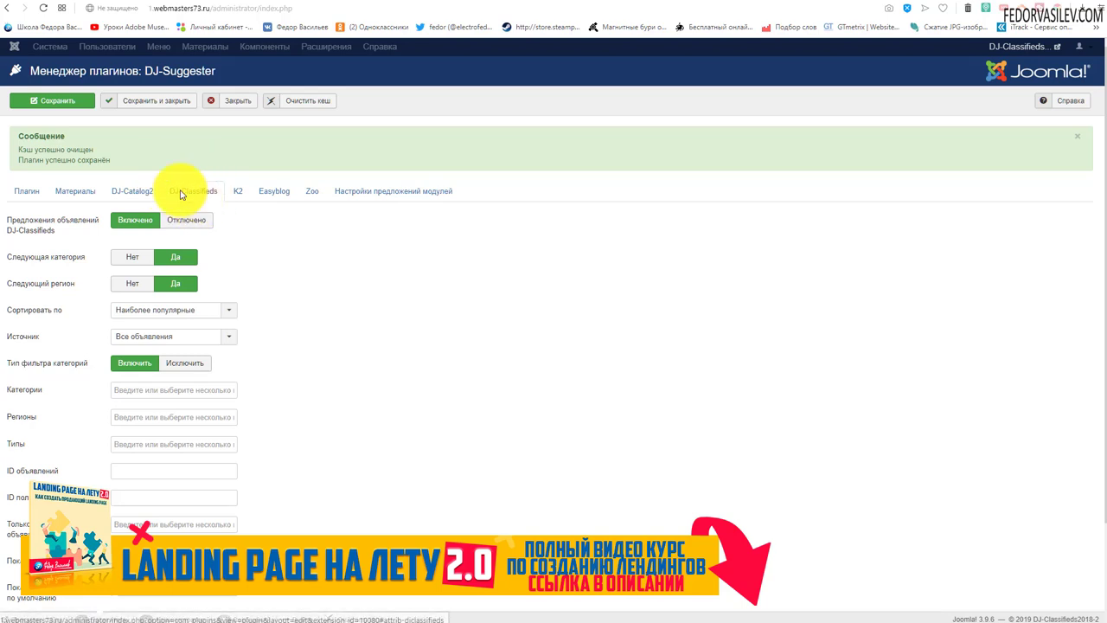
scroll(215, 193, down, 2)
click(129, 414)
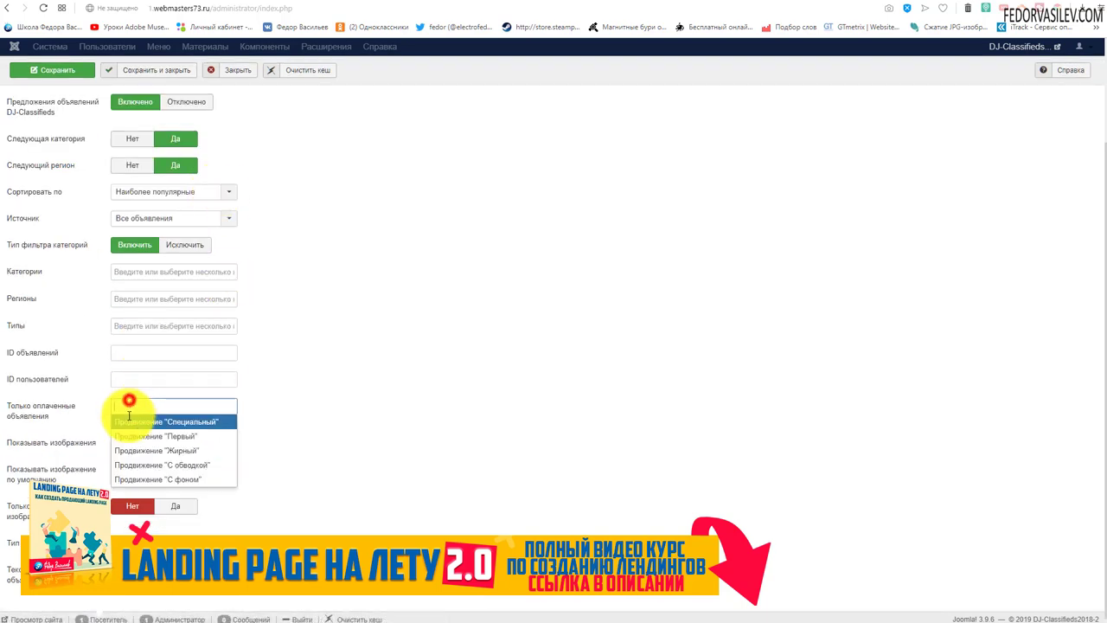
click(357, 317)
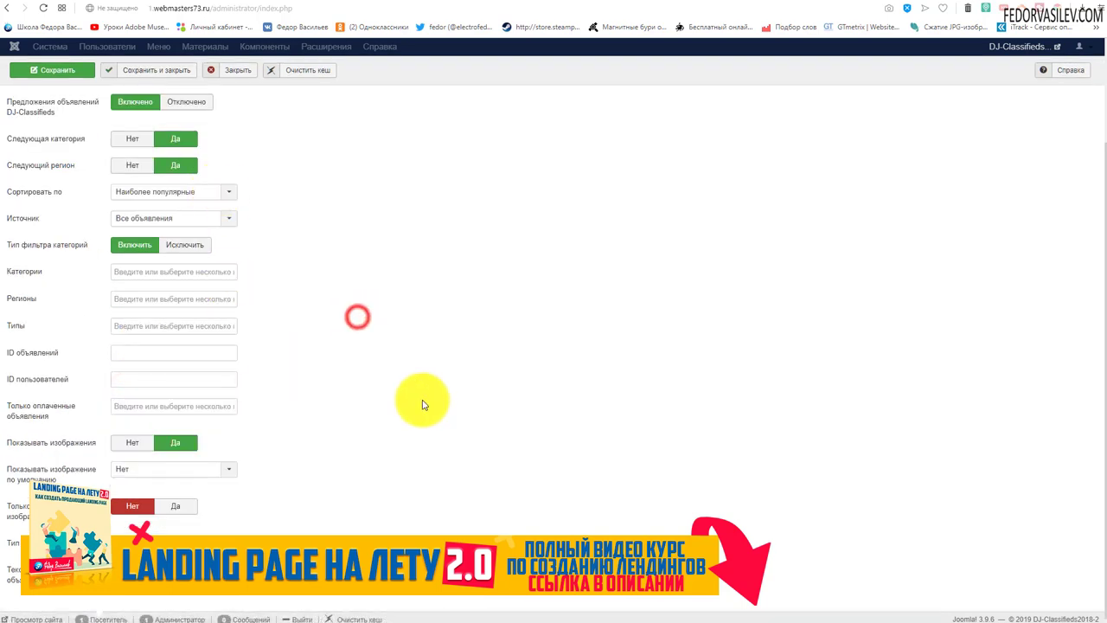
scroll(423, 404, up, 2)
drag(169, 190, 220, 195)
scroll(774, 506, down, 2)
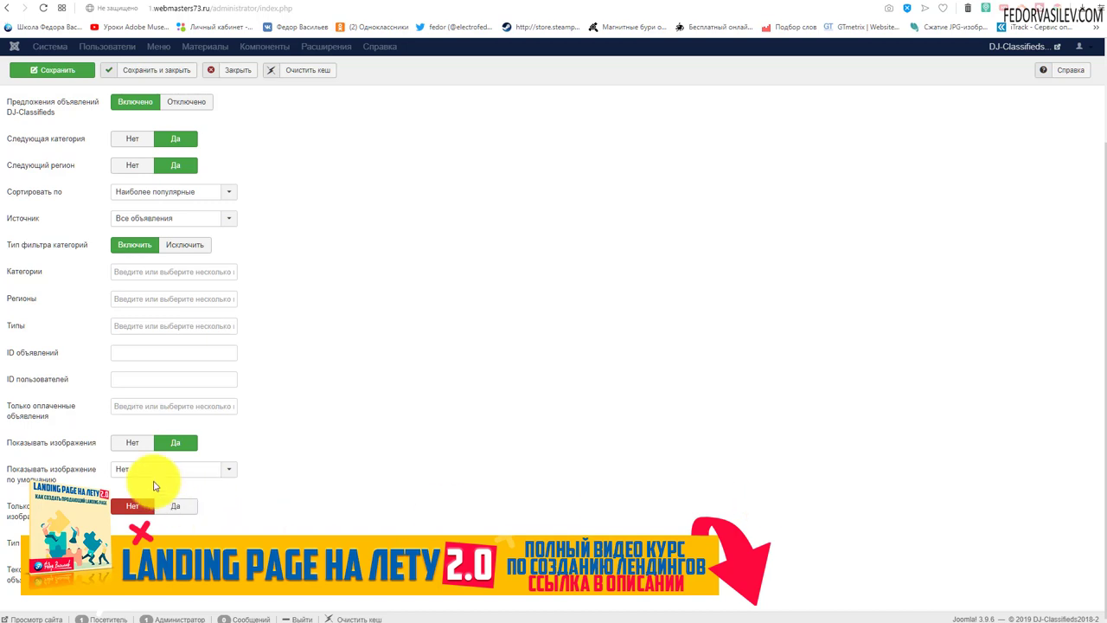
Step: Review the image display settings, including the default image choices, and try restricting suggestions to ads with images before returning to Нет
click(170, 446)
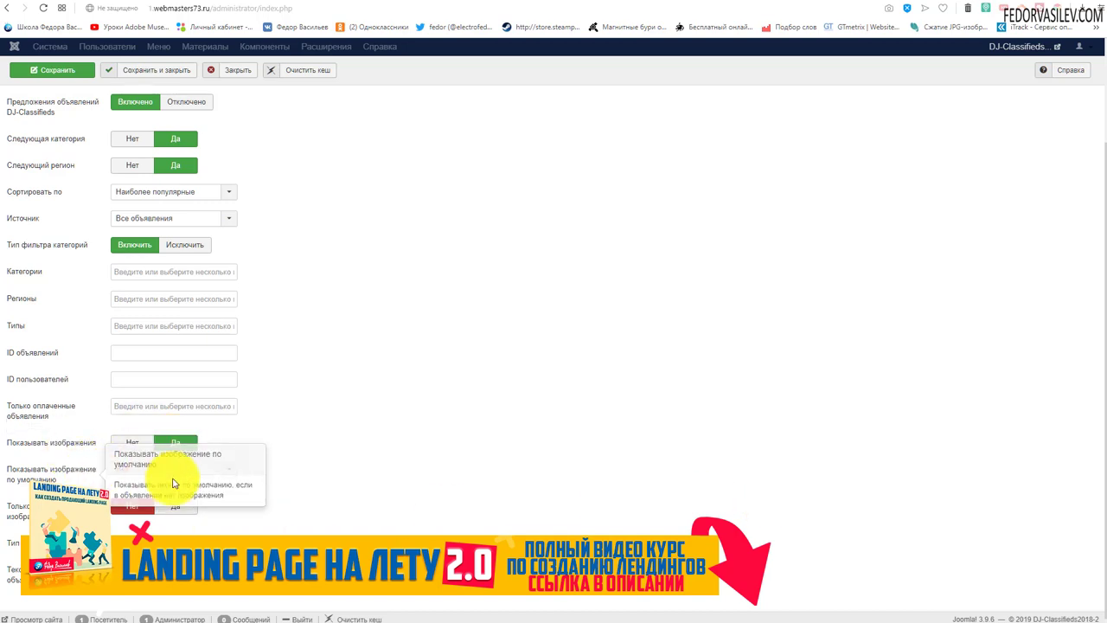
click(198, 468)
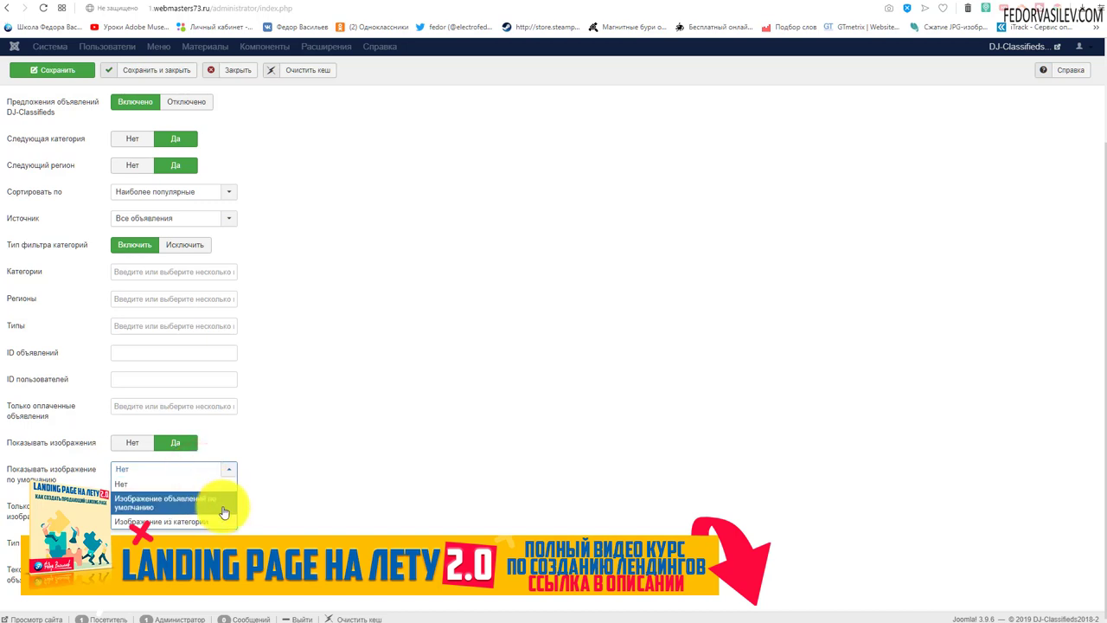
key(Escape)
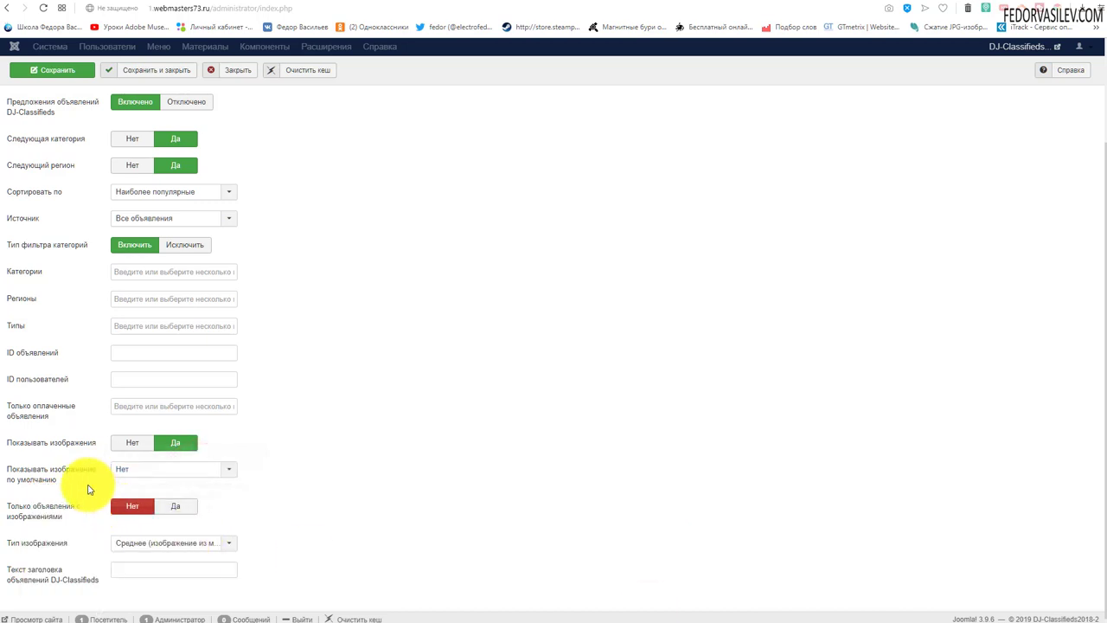
mouse_move(55, 471)
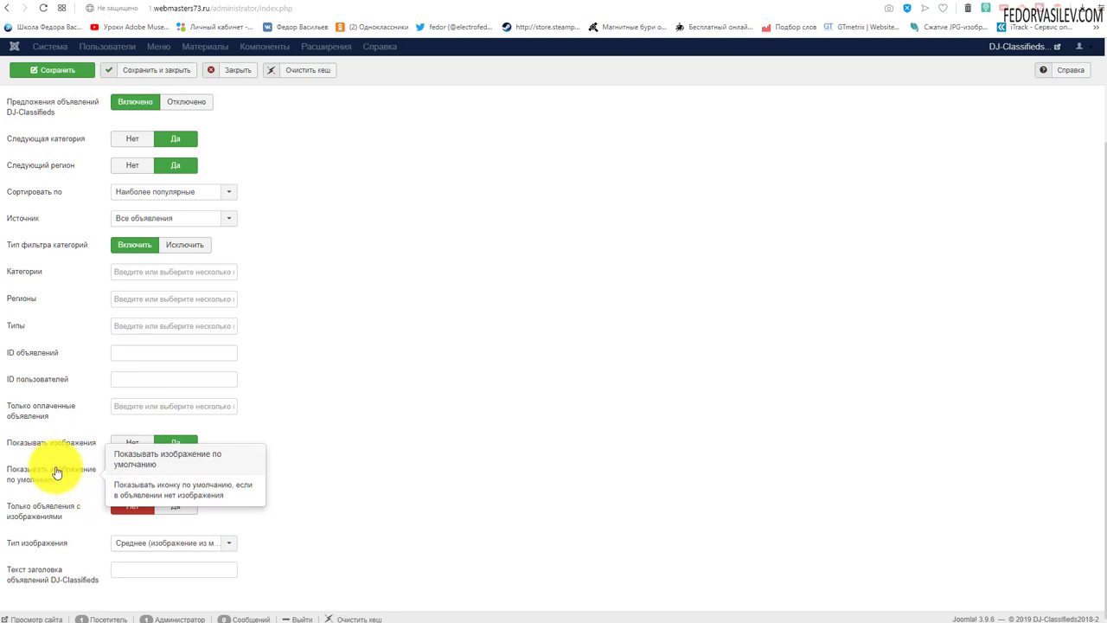
click(182, 469)
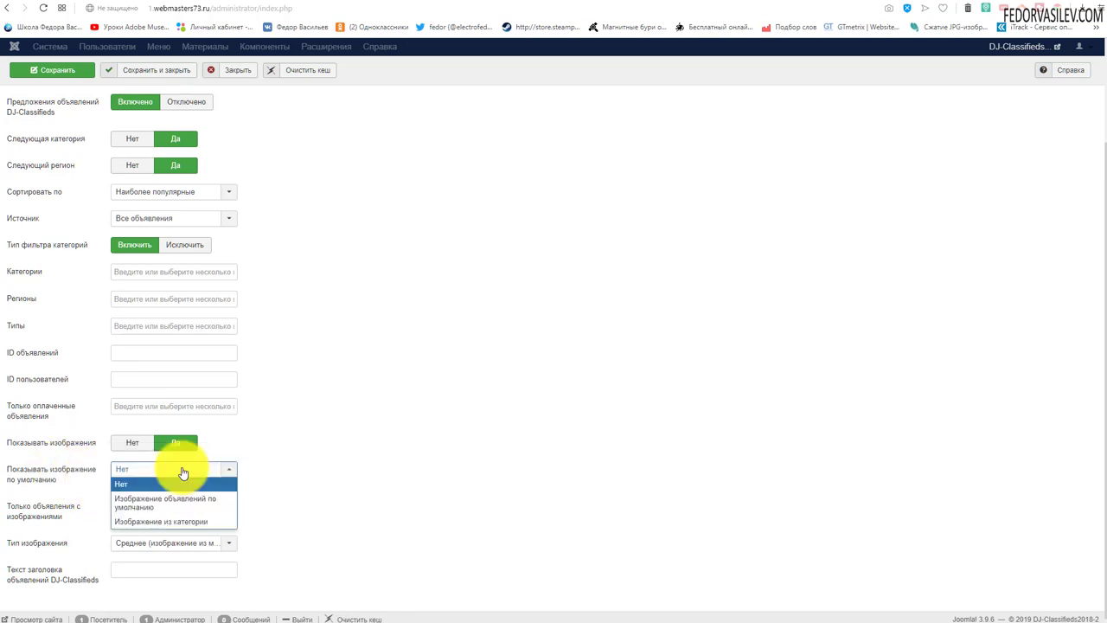
click(401, 419)
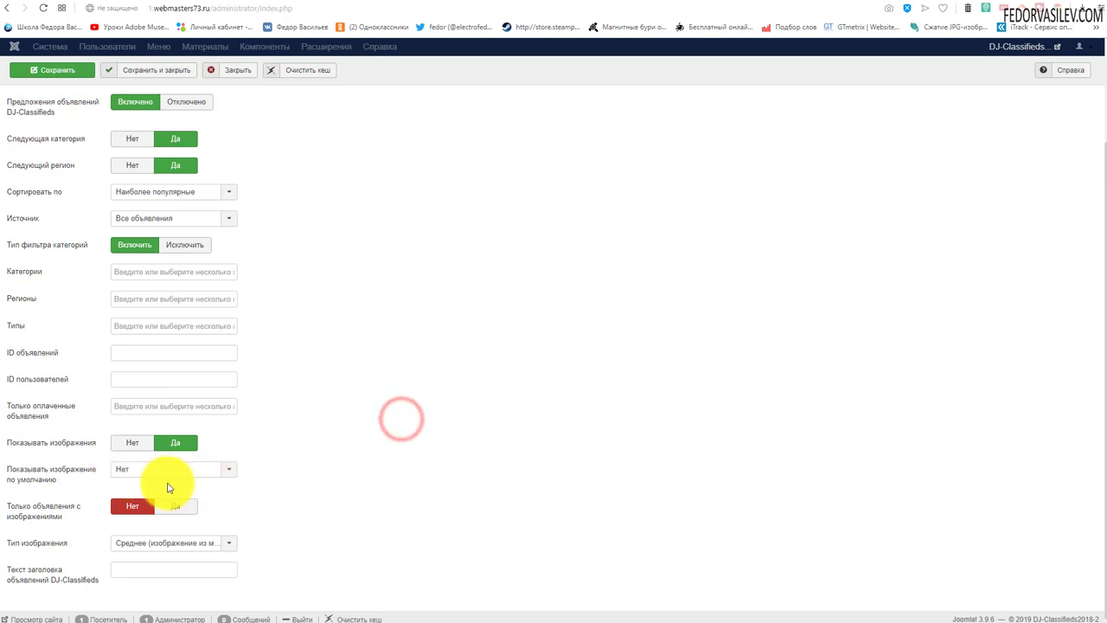
click(153, 467)
click(314, 452)
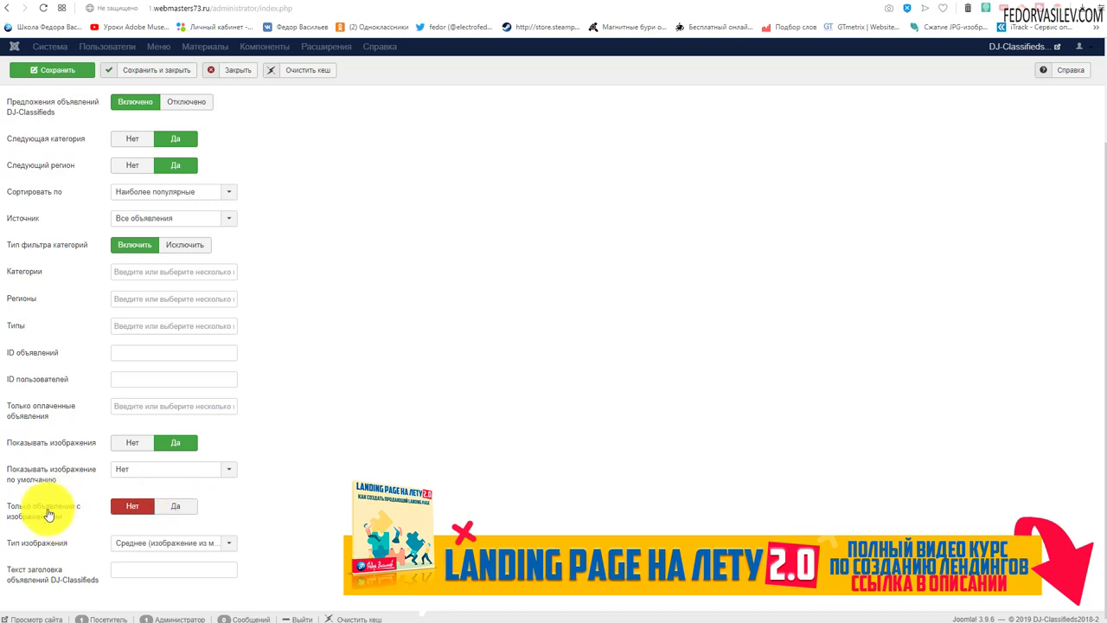
click(173, 507)
click(129, 509)
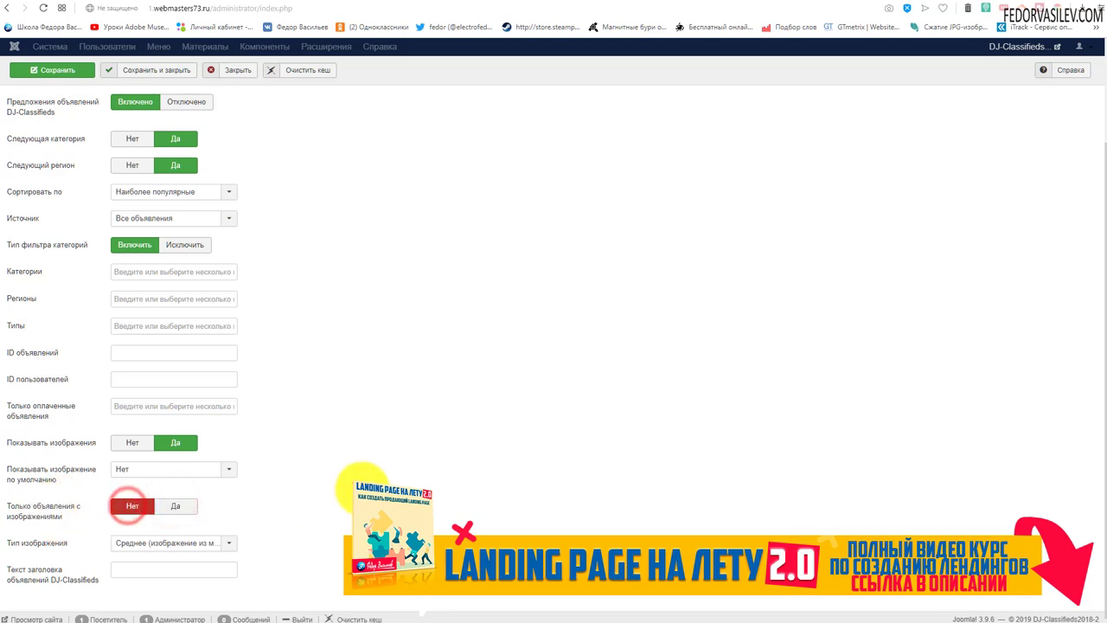
Step: Examine the image type choices and the ad heading text setting, and check the heading in the pop-up on the Мопс щенки ad page
click(214, 544)
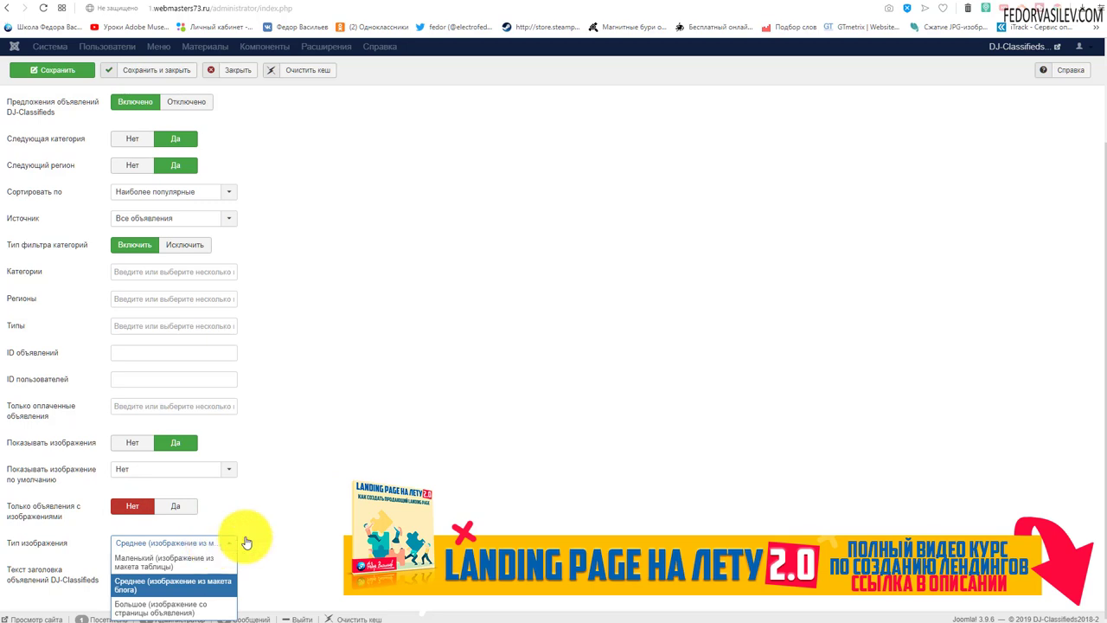
click(344, 512)
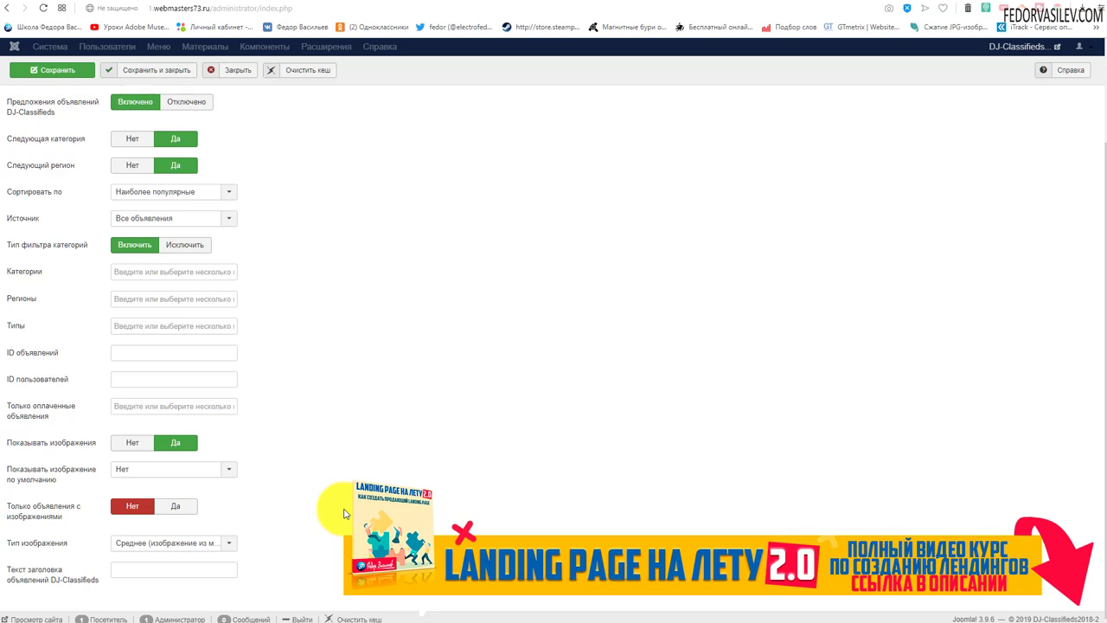
mouse_move(26, 587)
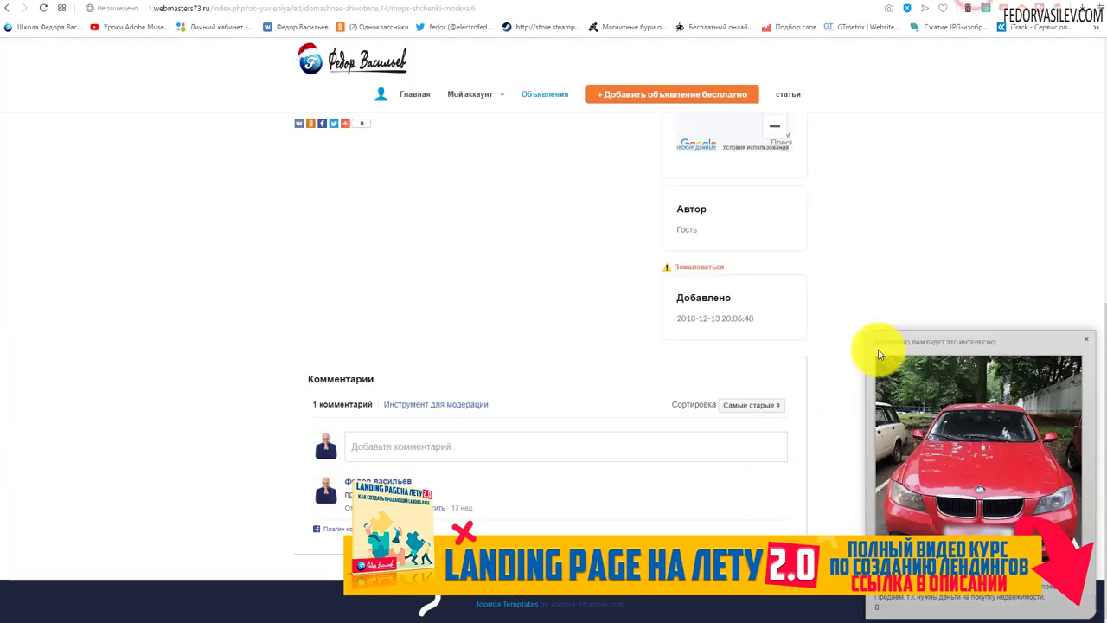
drag(884, 346, 947, 177)
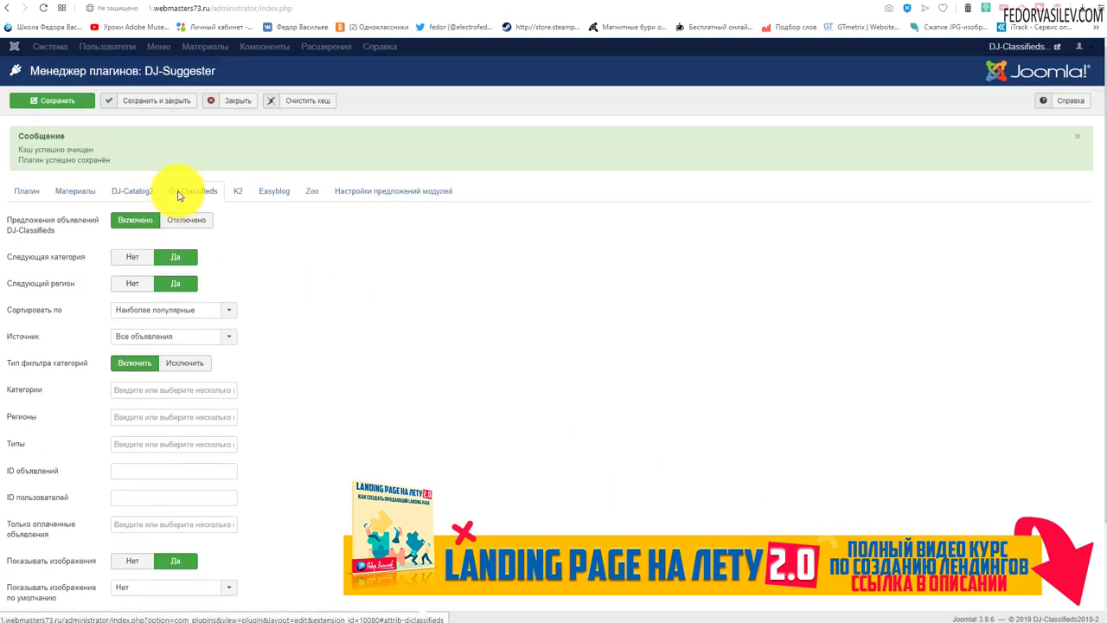
Step: View the plugin's module suggestion settings and look through the module types offered for a new site module, including HTML-код
click(357, 191)
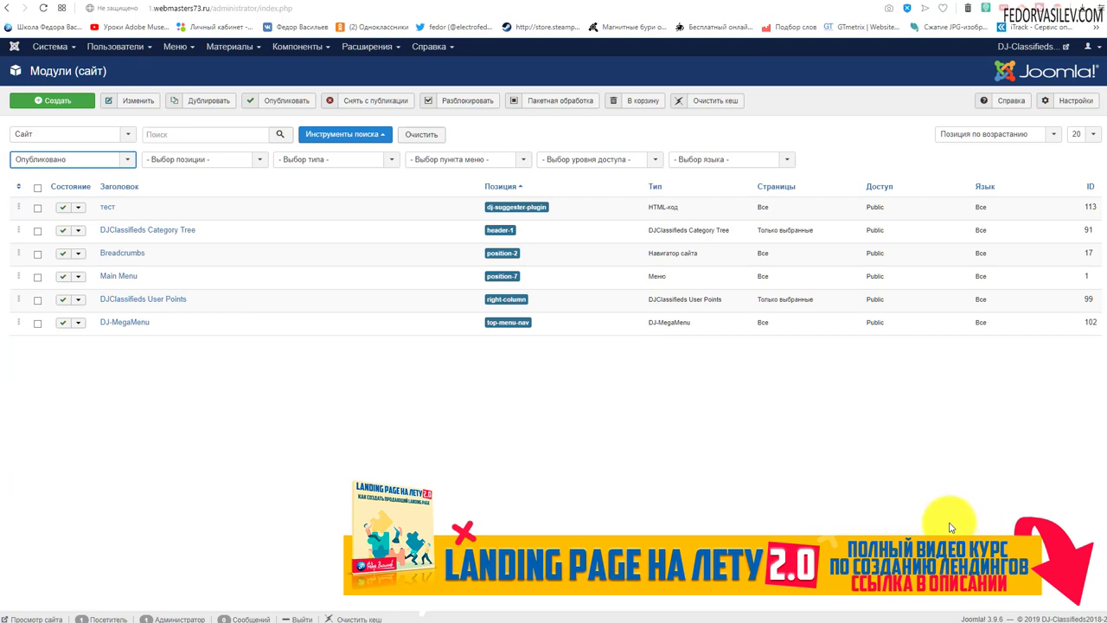
click(350, 46)
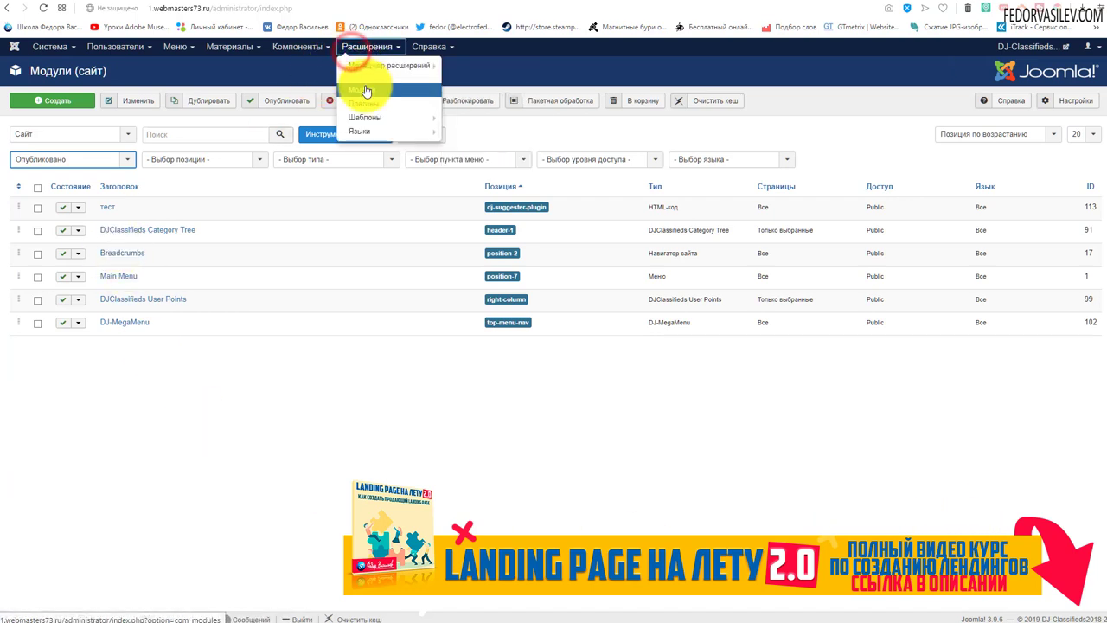
click(280, 439)
click(53, 100)
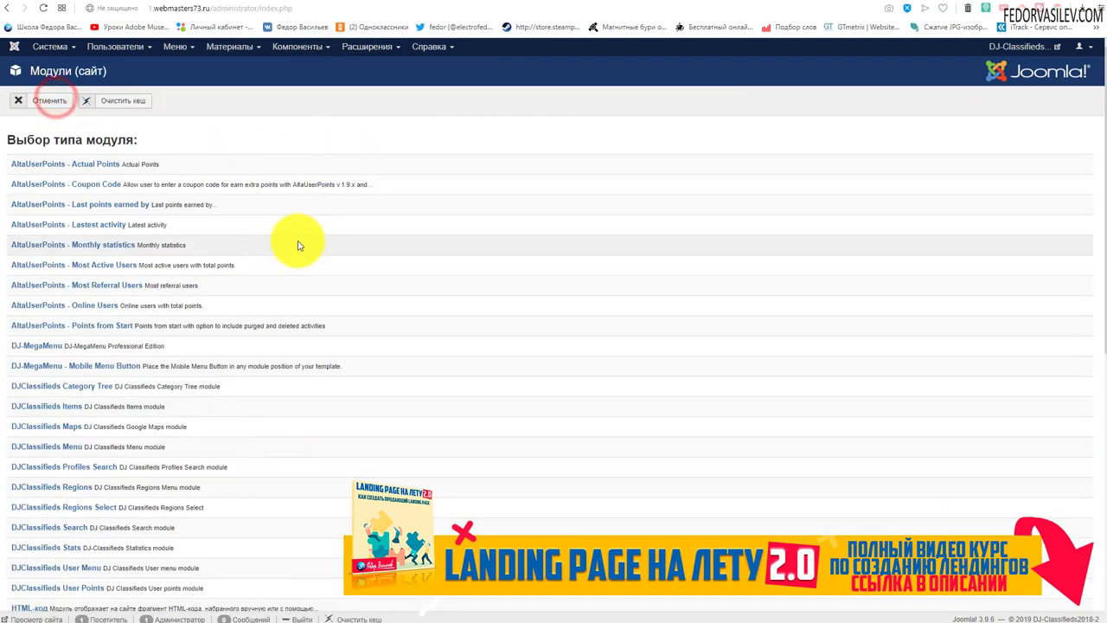
scroll(285, 285, down, 4)
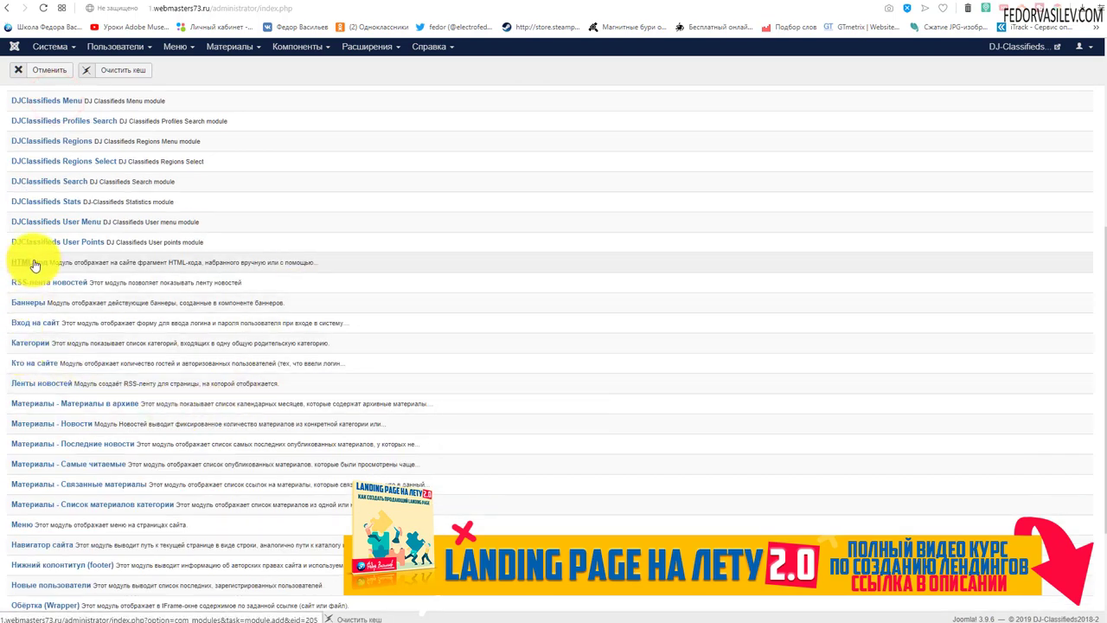
scroll(35, 260, up, 5)
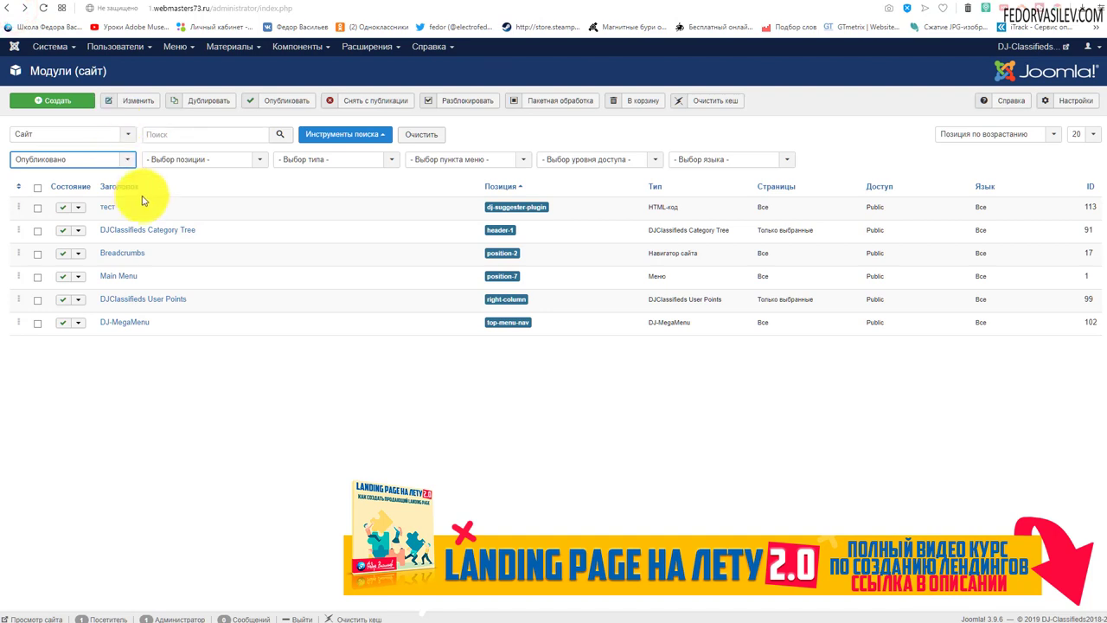
Step: Open the тест HTML module and examine its title, logo content and dj-suggester-plugin position
click(107, 207)
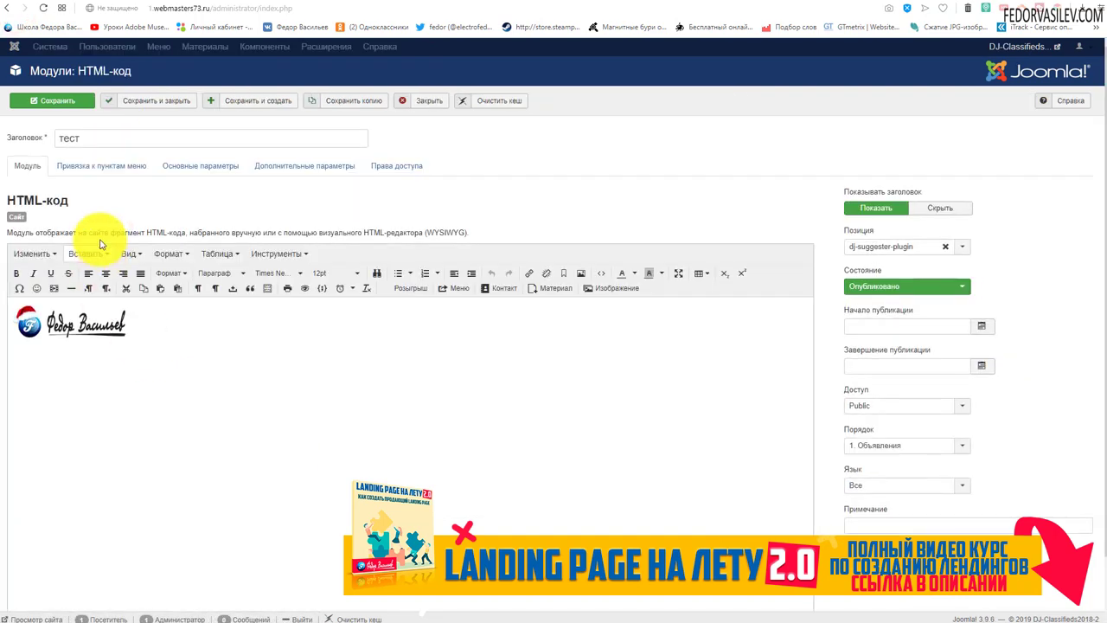
double_click(89, 137)
click(190, 367)
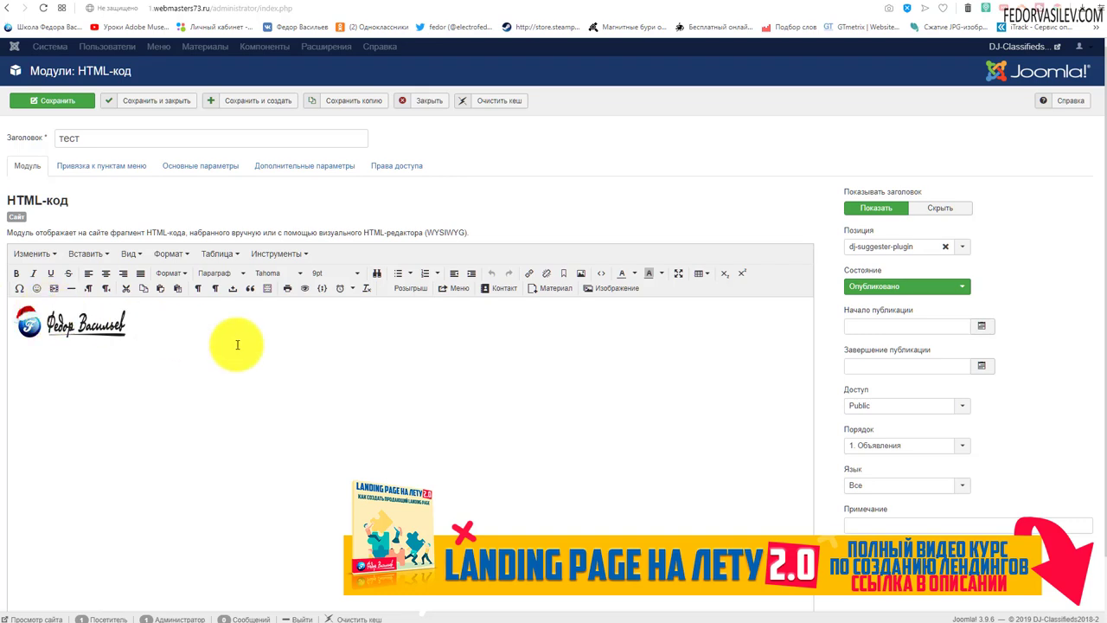
click(97, 166)
click(39, 169)
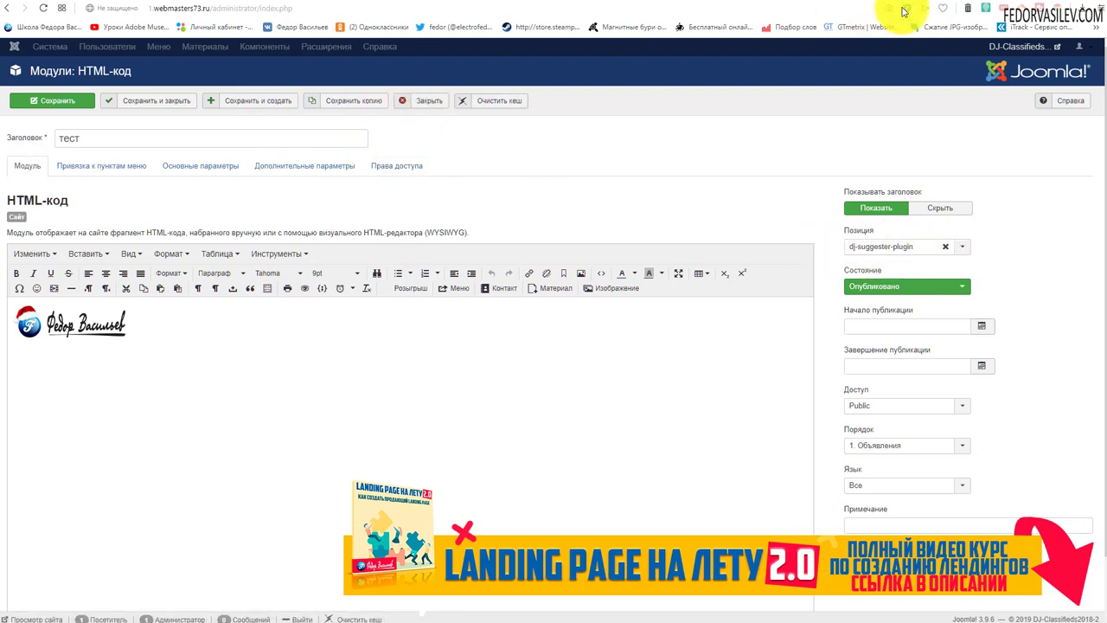
Step: Reload the статьи page on the site and check the module pop-up at the end of the page
click(967, 3)
key(F5)
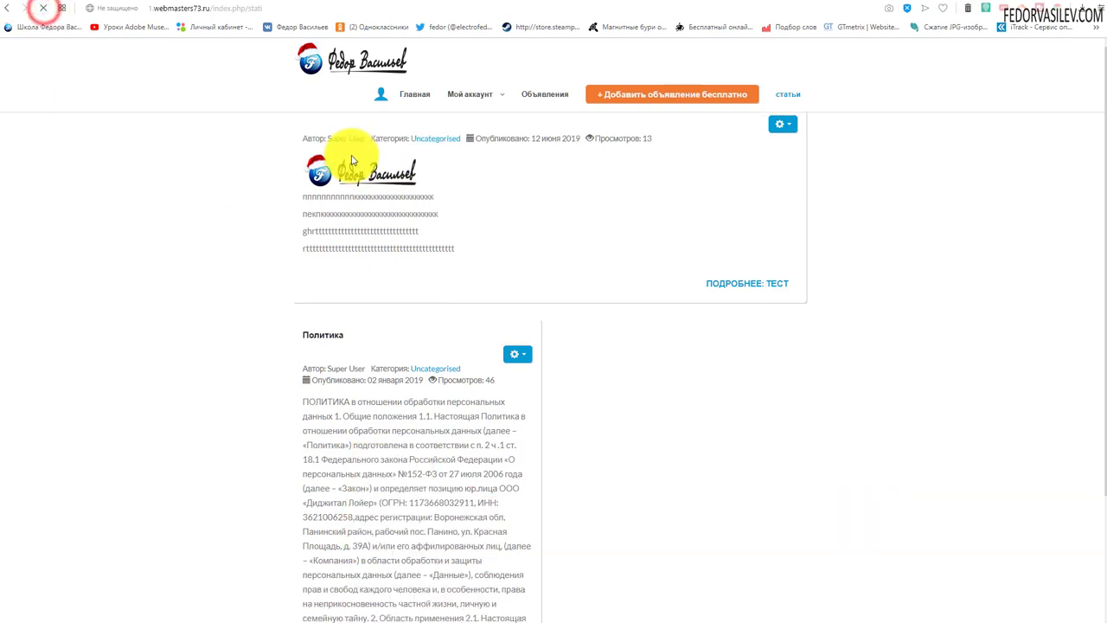
scroll(571, 386, down, 2)
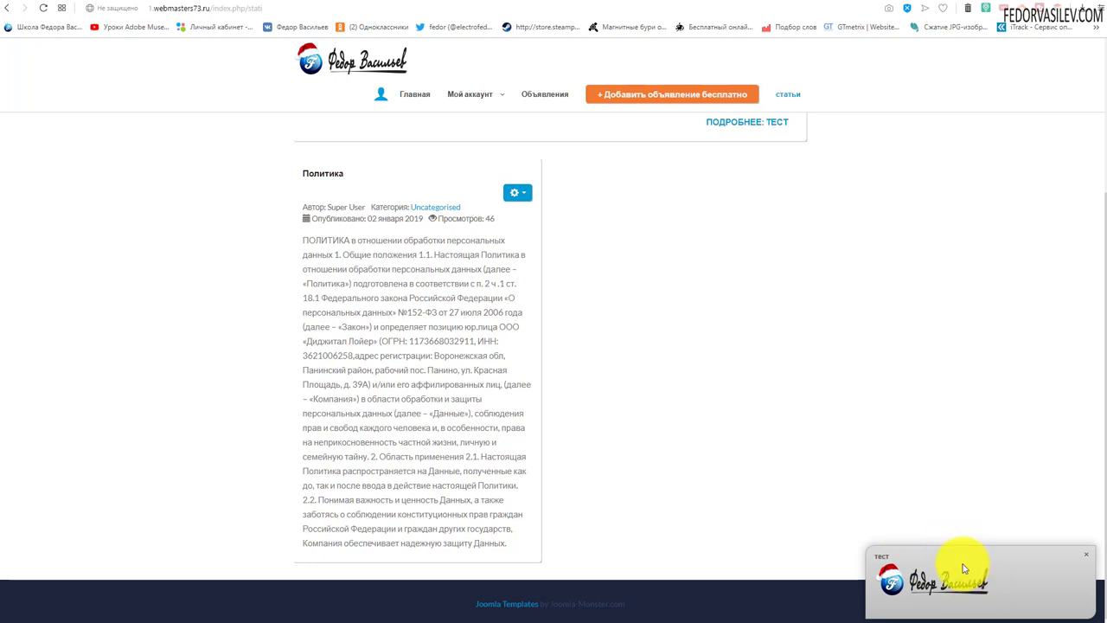
scroll(816, 412, up, 2)
Step: Open the BMW 320D ad from Объявления and check the pop-up near the end of the ad
click(532, 98)
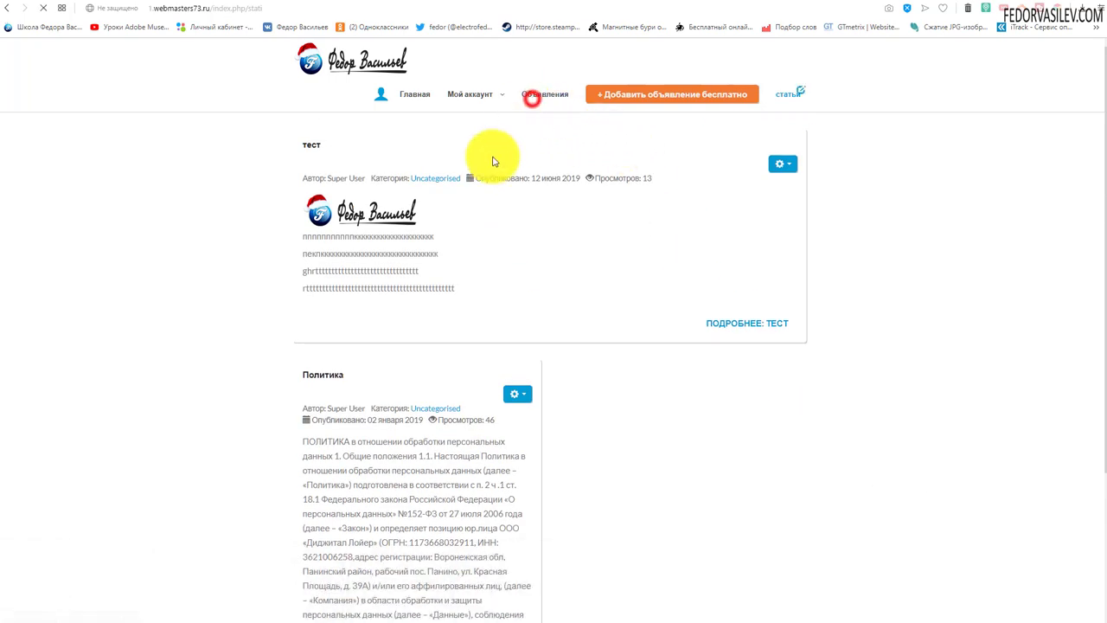
scroll(606, 450, down, 3)
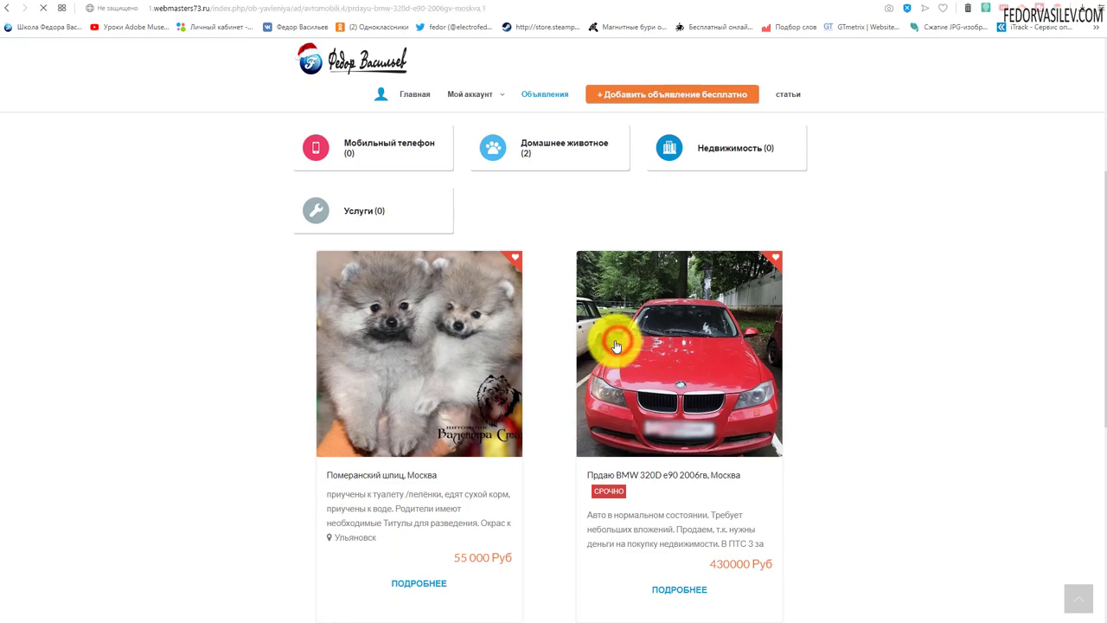
scroll(597, 337, down, 8)
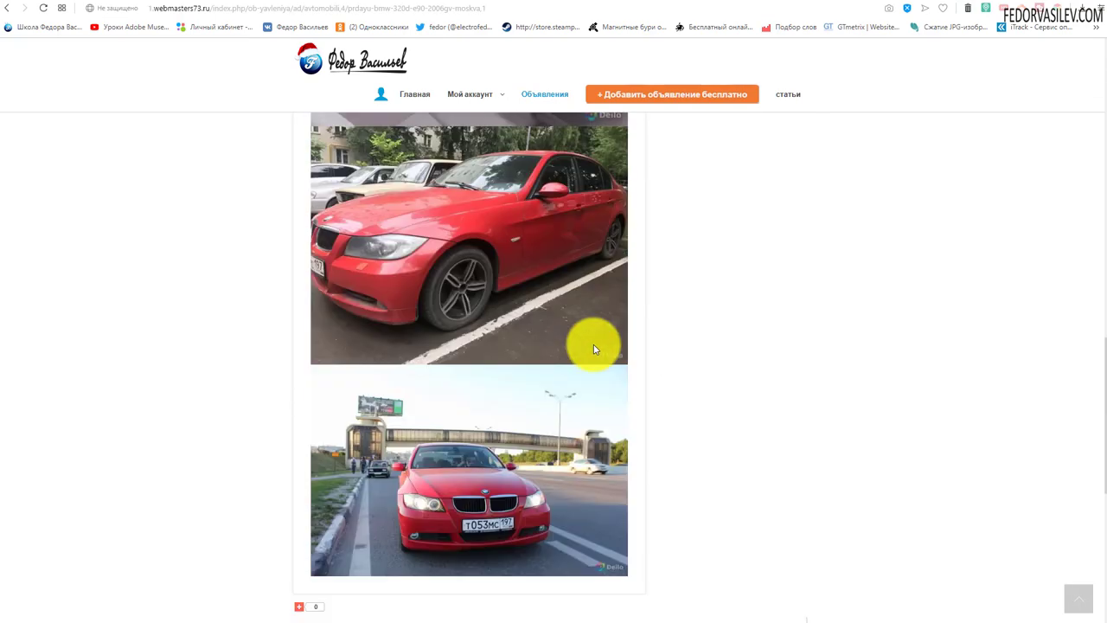
scroll(593, 344, down, 6)
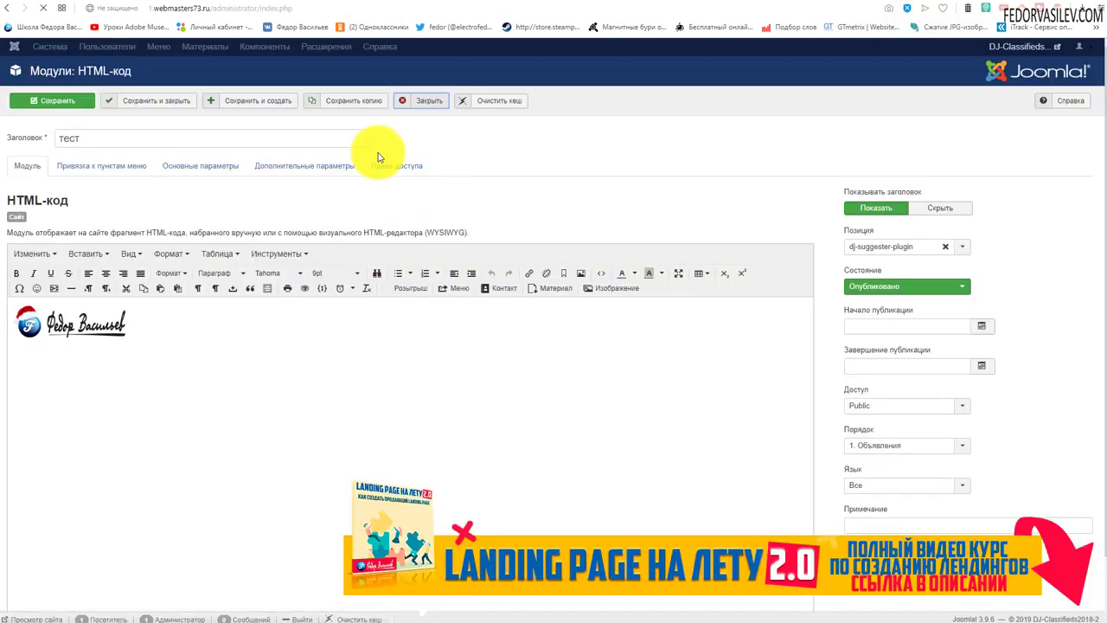
Step: Return to the DJ-Suggester module suggestion settings and examine the dj-suggester-plugin position named in the note
click(367, 49)
click(378, 102)
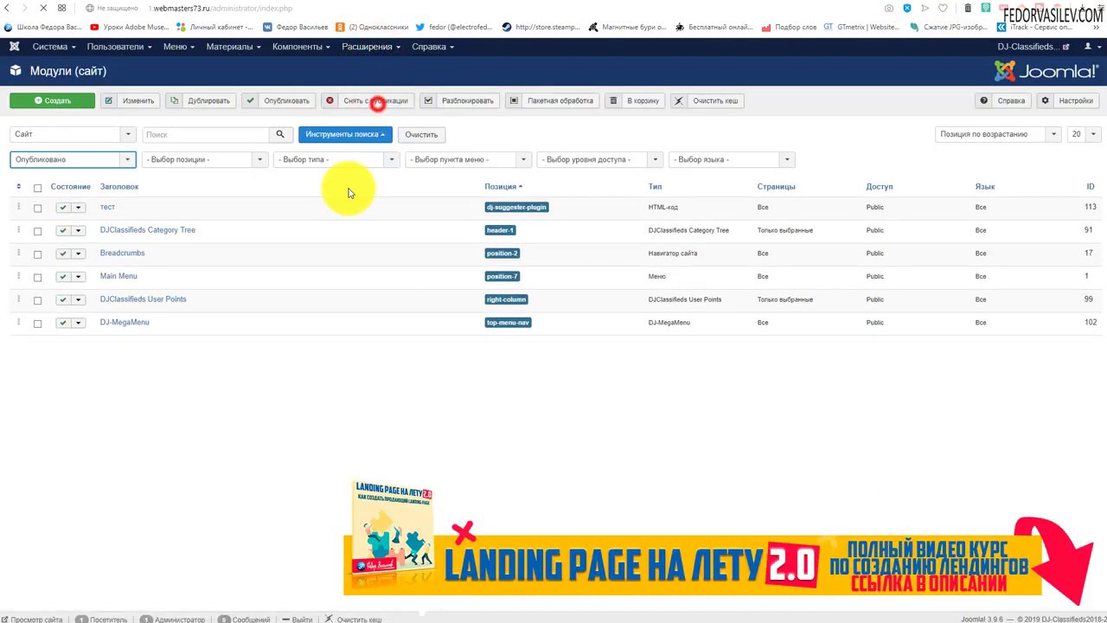
click(124, 175)
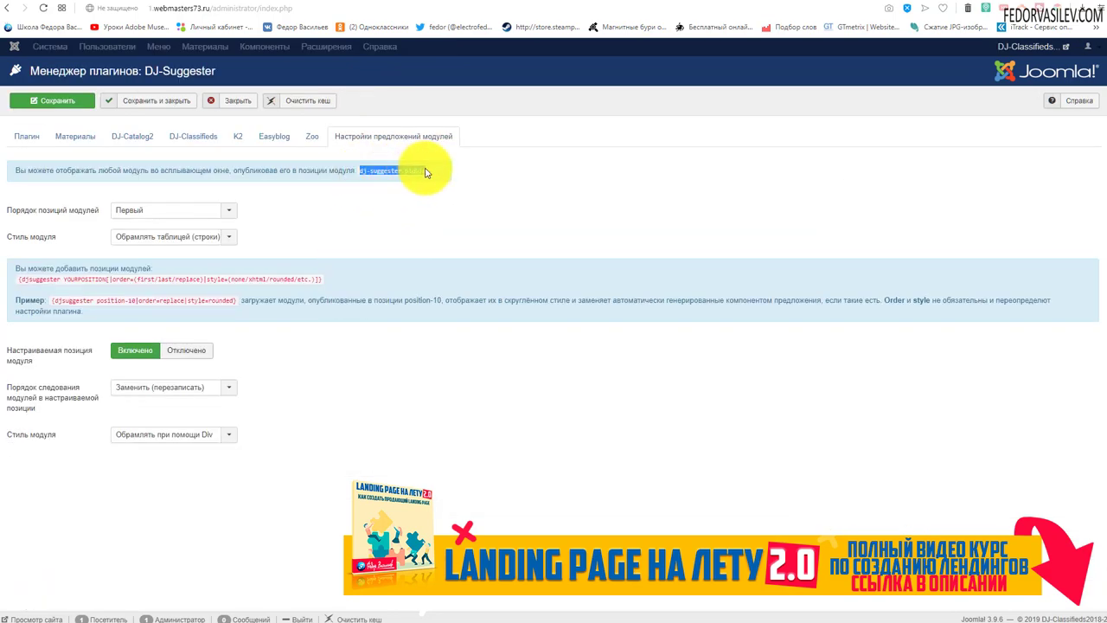
drag(425, 173, 478, 172)
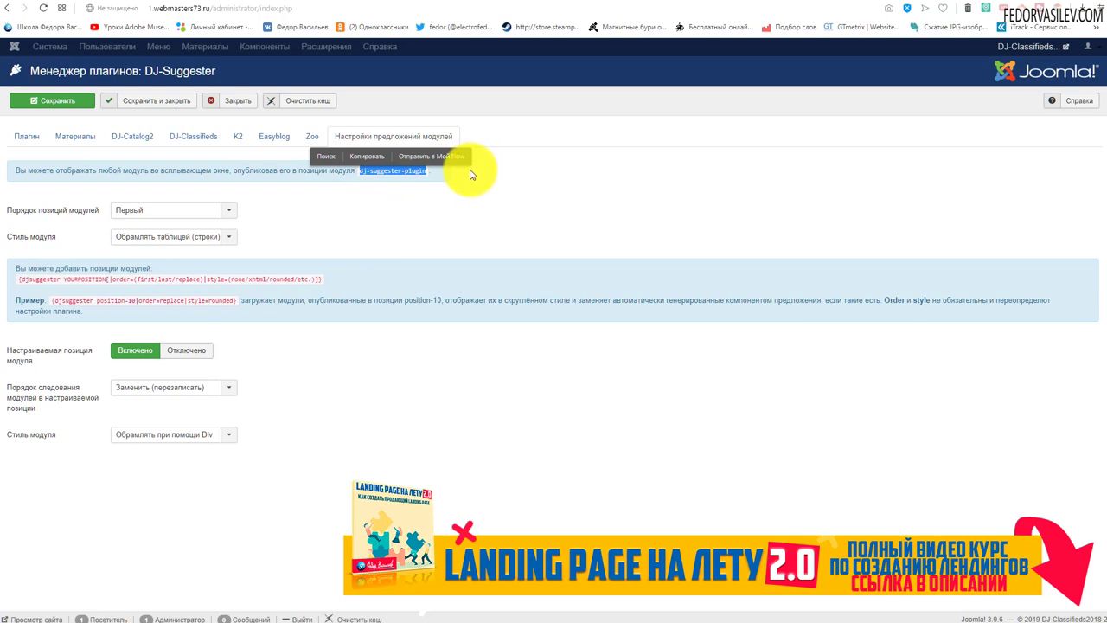
click(561, 188)
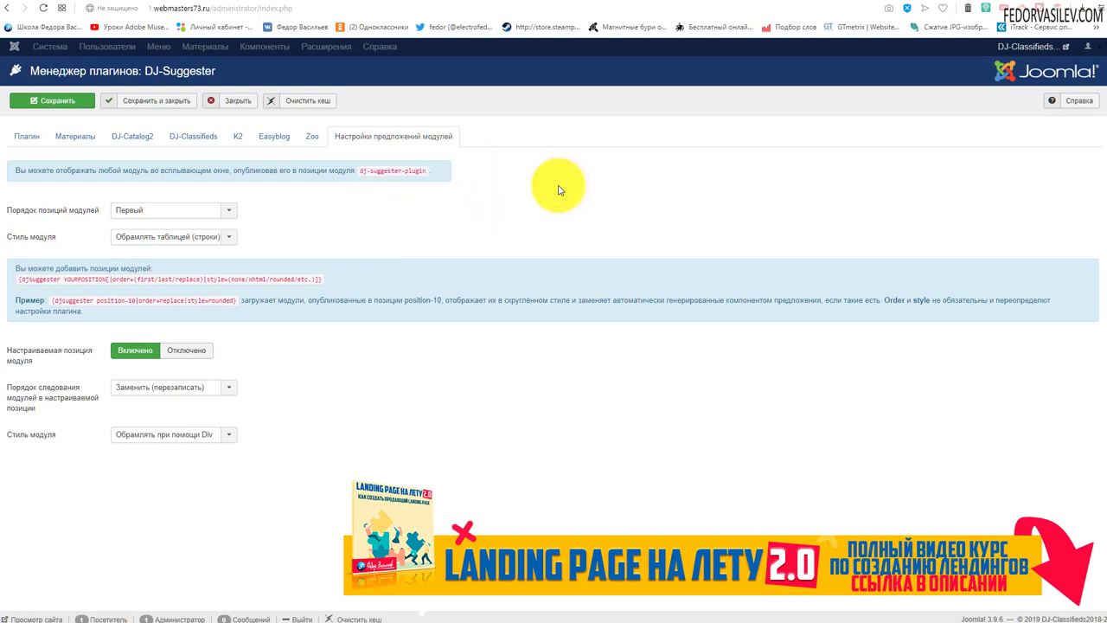
Step: Review the Порядок позиций модулей choices for the dj-suggester-plugin position, keeping Первый
click(177, 216)
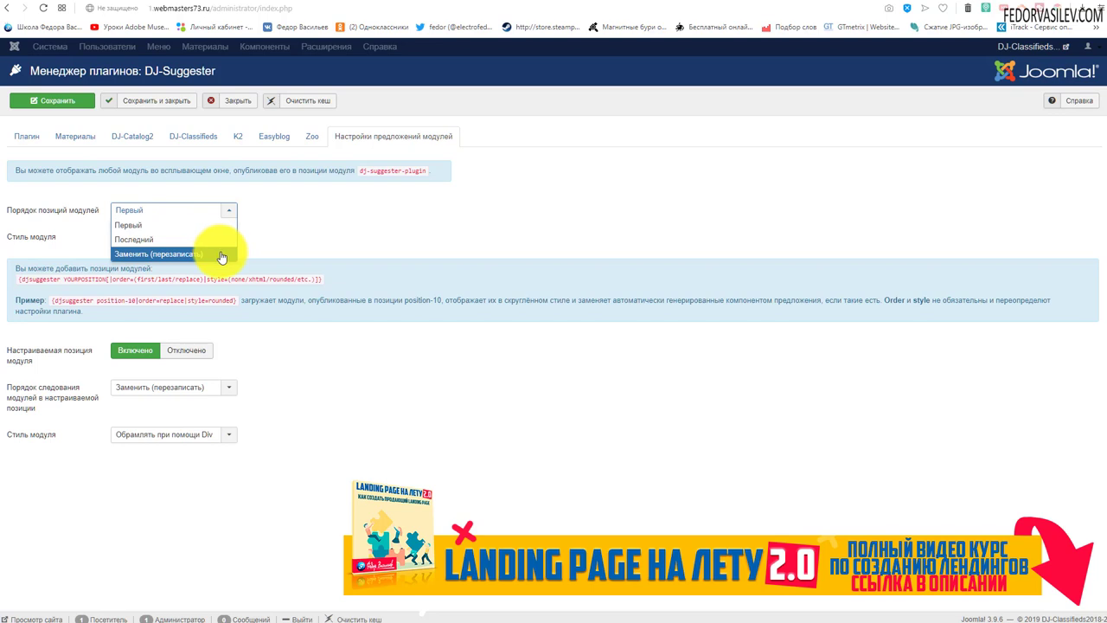
click(318, 211)
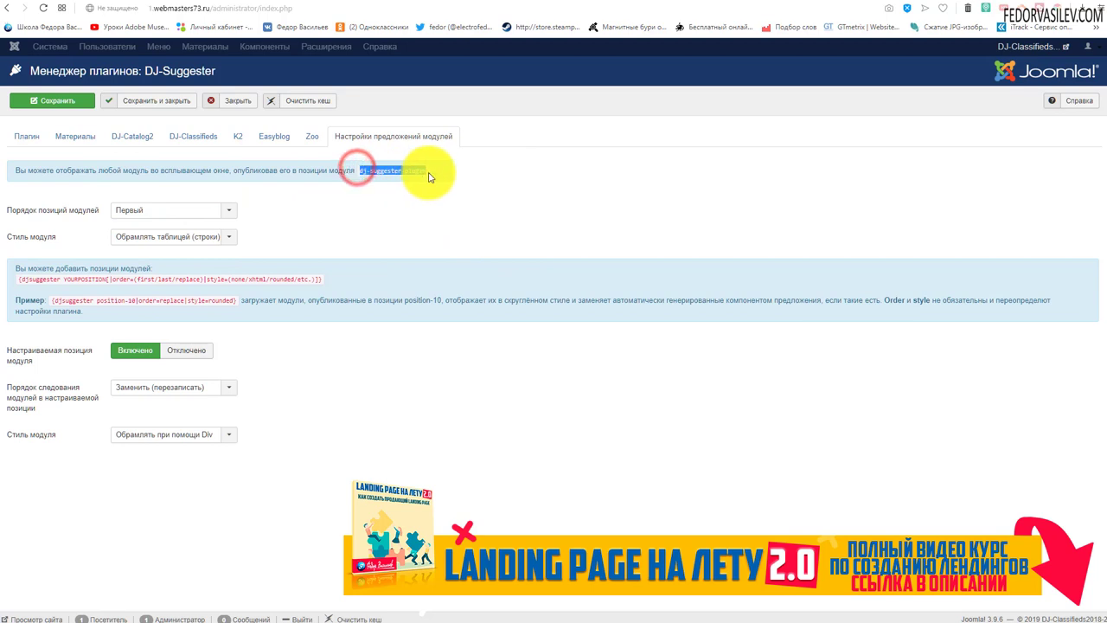
drag(357, 171, 429, 176)
click(226, 210)
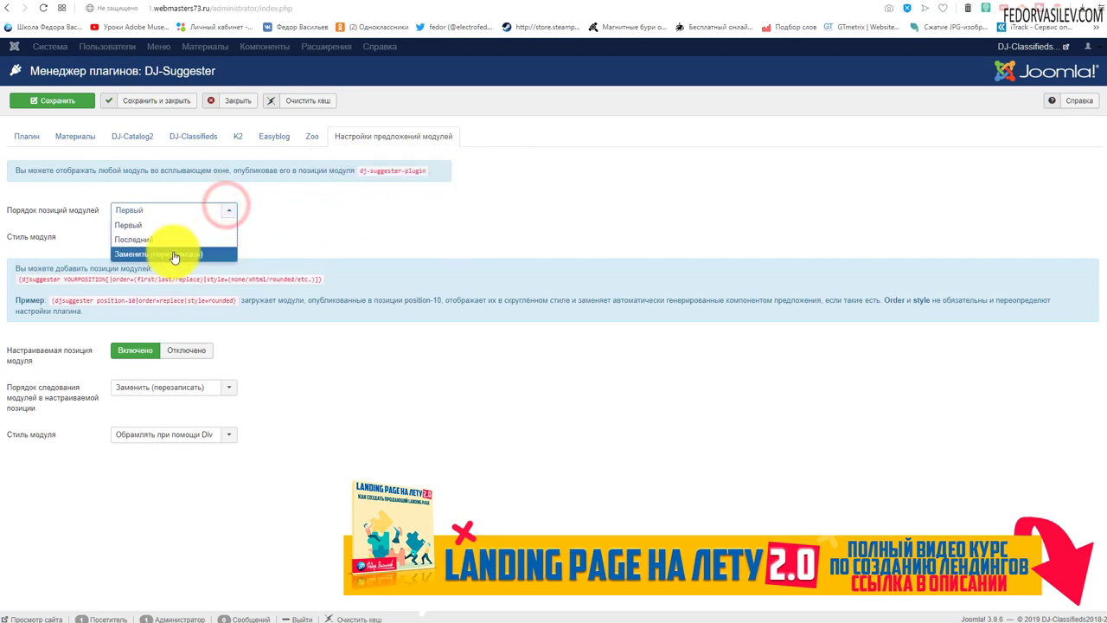
click(337, 218)
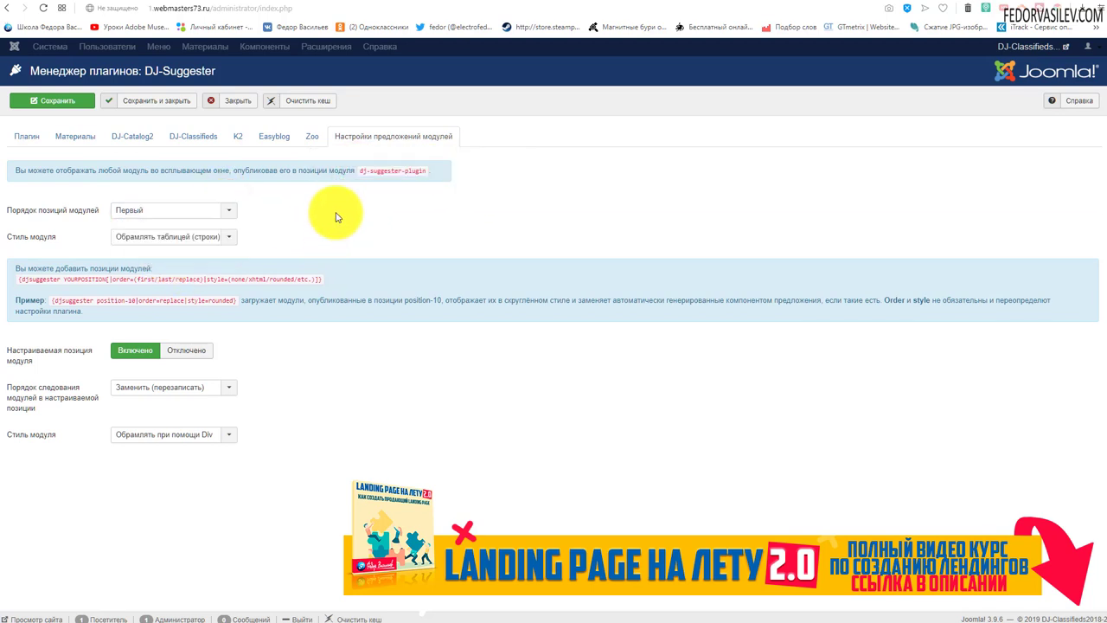
Step: Review the Стиль модуля choices for modules shown in the pop-up without picking another style
click(224, 242)
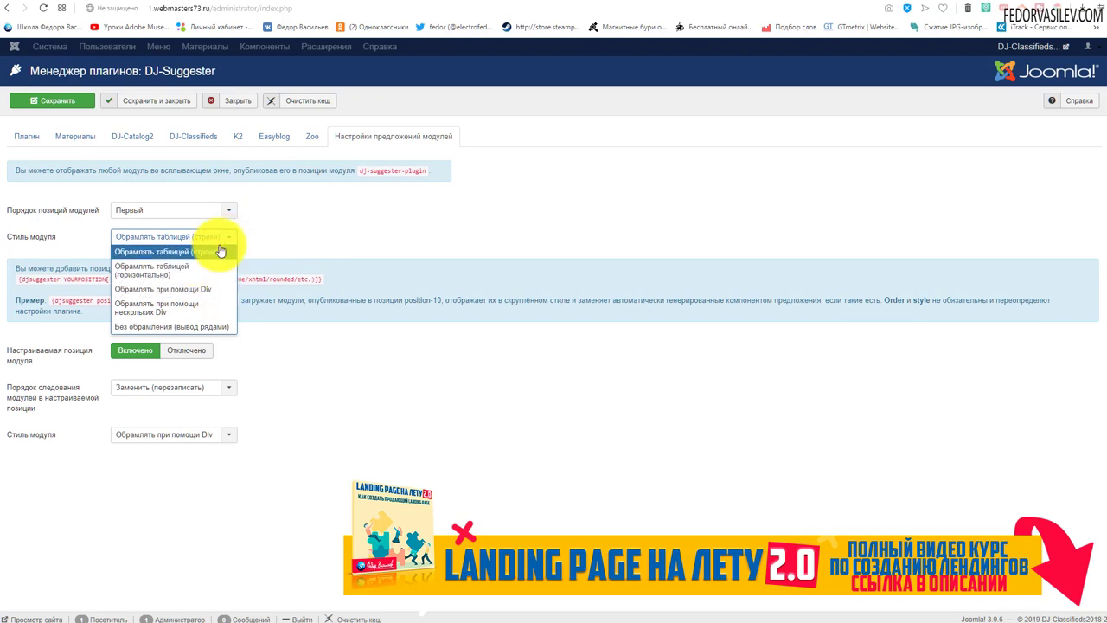
click(277, 223)
click(143, 237)
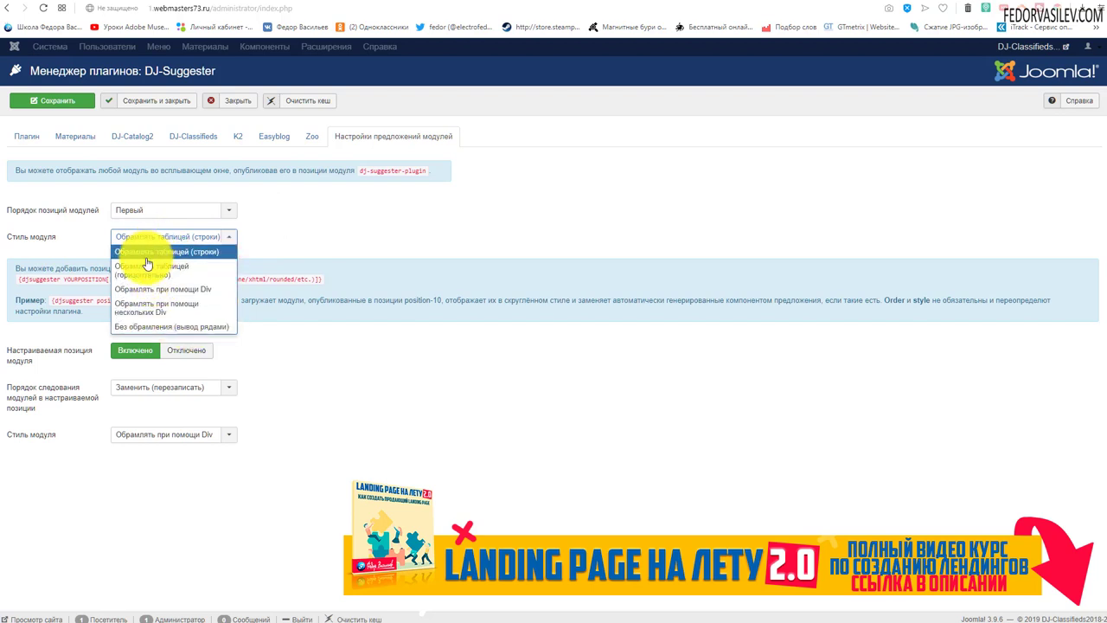
Step: Look over the DJ-Suggester general settings and the DJ-Catalog2, DJ-Classifieds, K2 and Easyblog sections
click(193, 135)
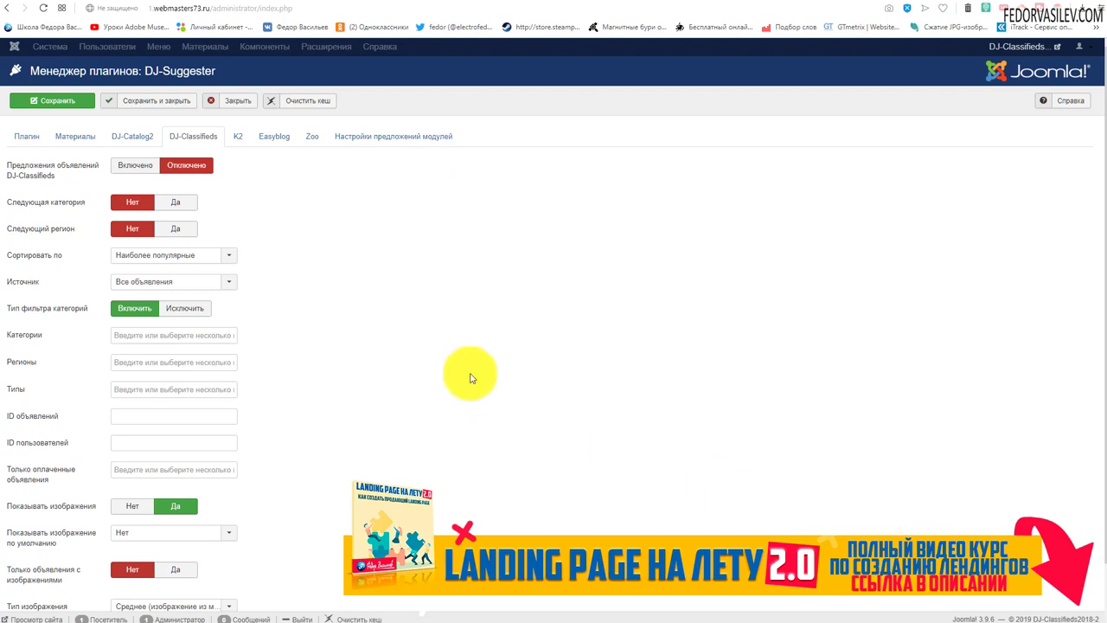
click(56, 136)
click(26, 138)
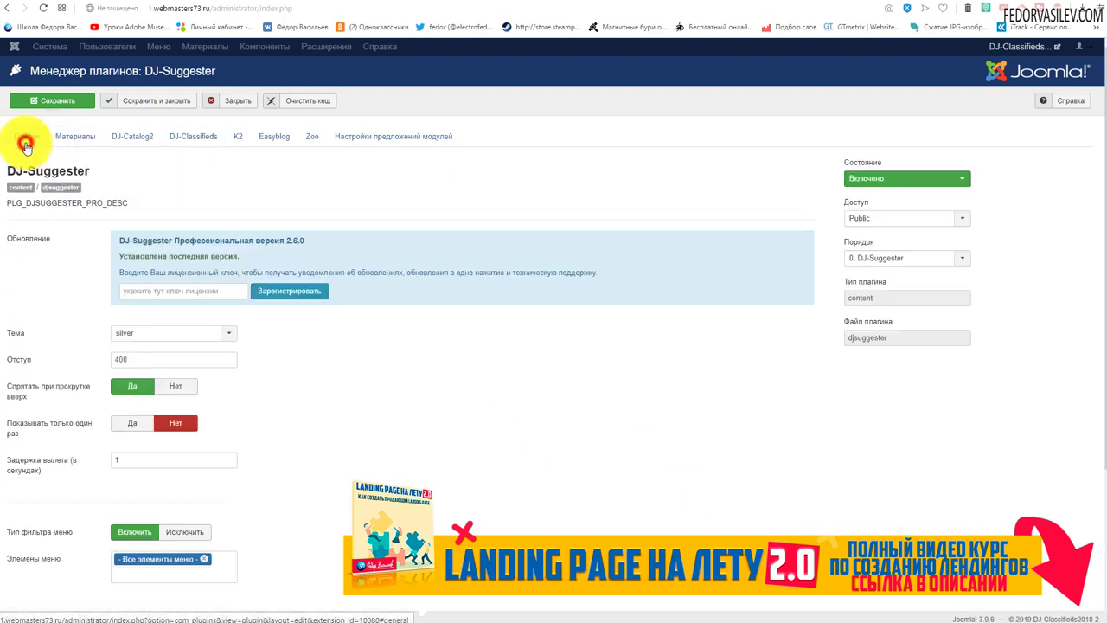
scroll(239, 267, down, 3)
scroll(500, 438, up, 3)
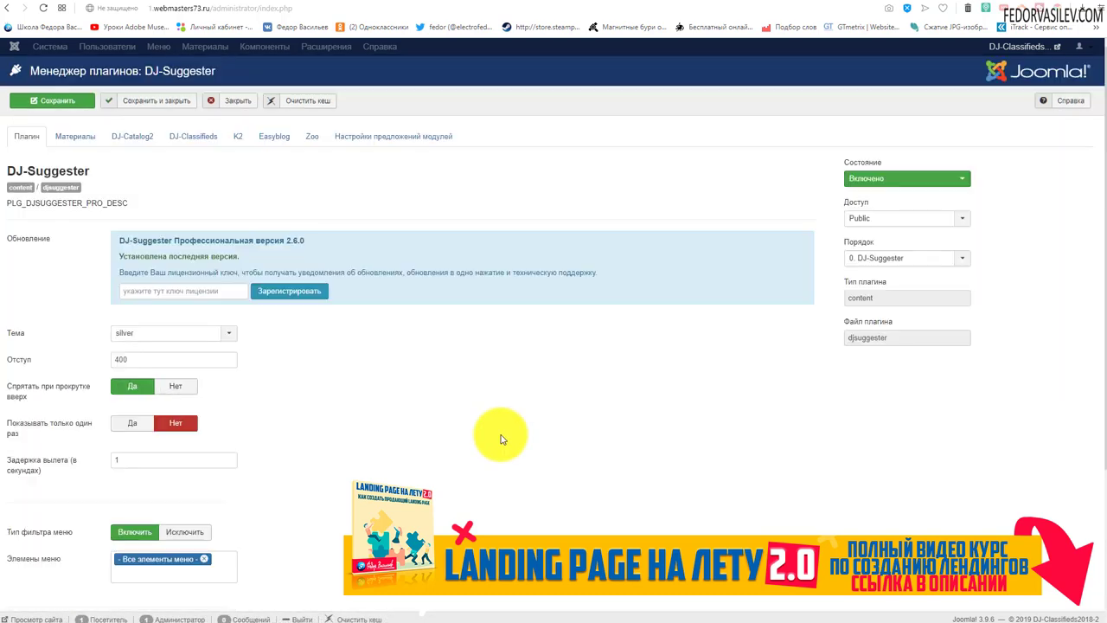
click(132, 141)
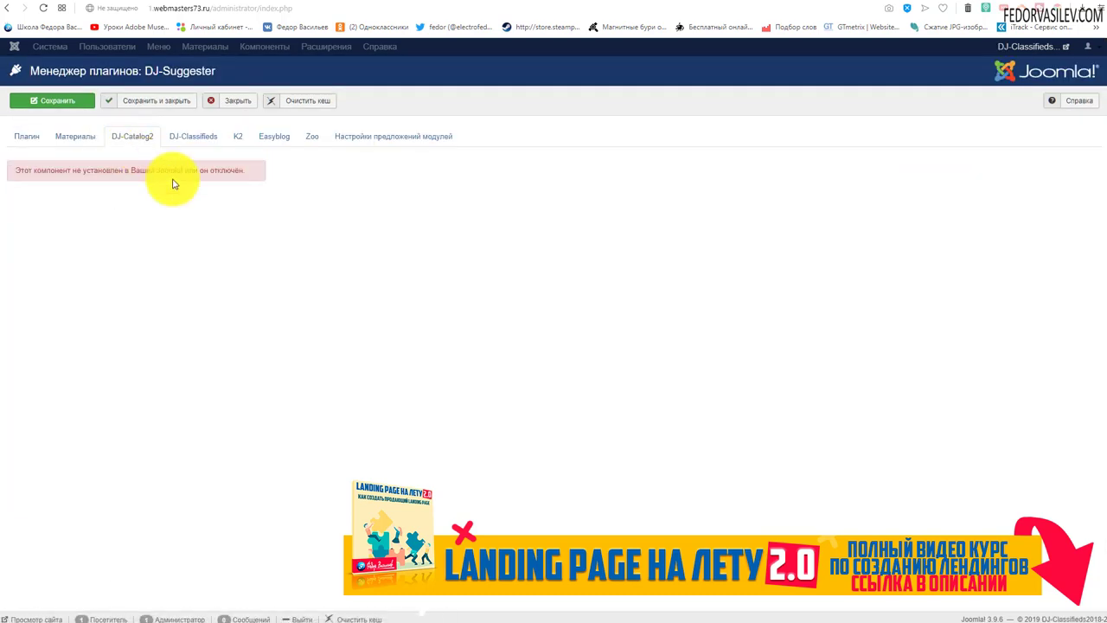
click(187, 137)
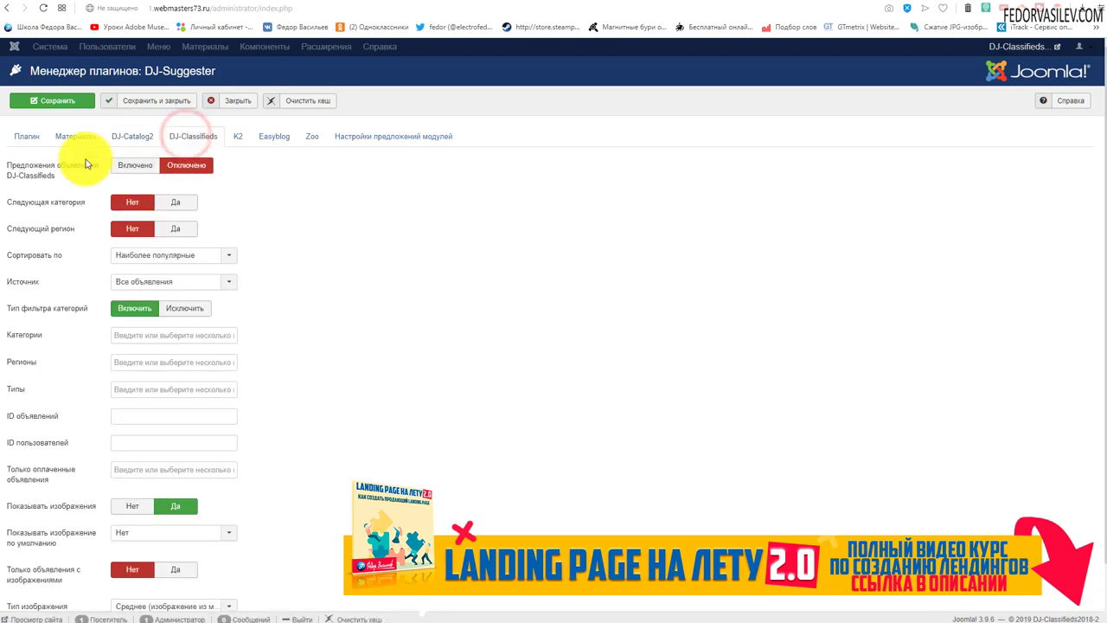
click(236, 136)
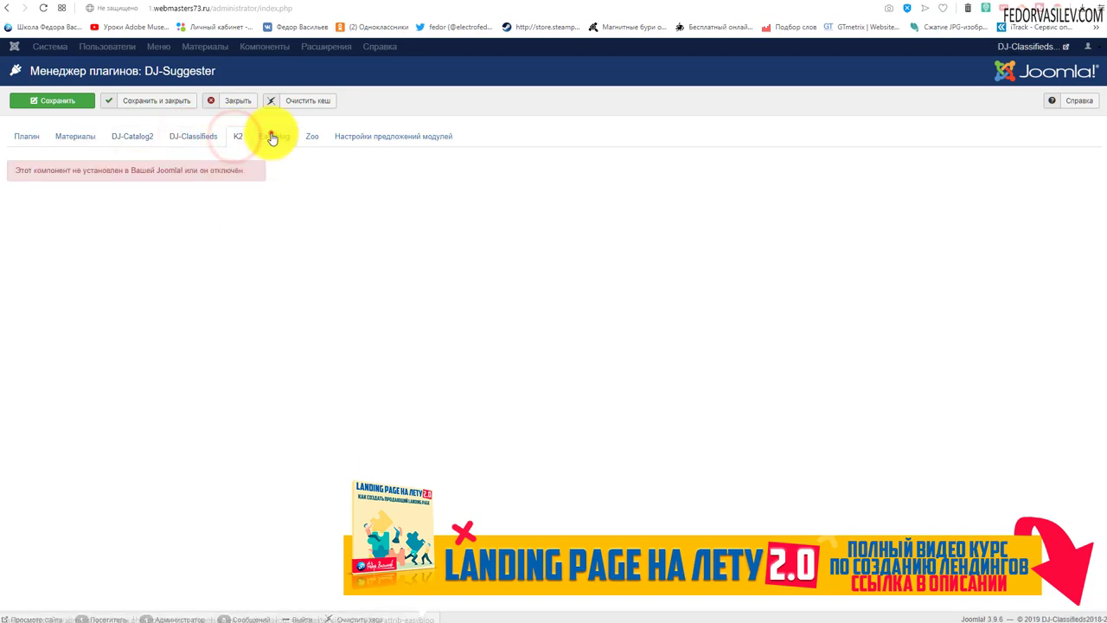
click(272, 136)
click(12, 134)
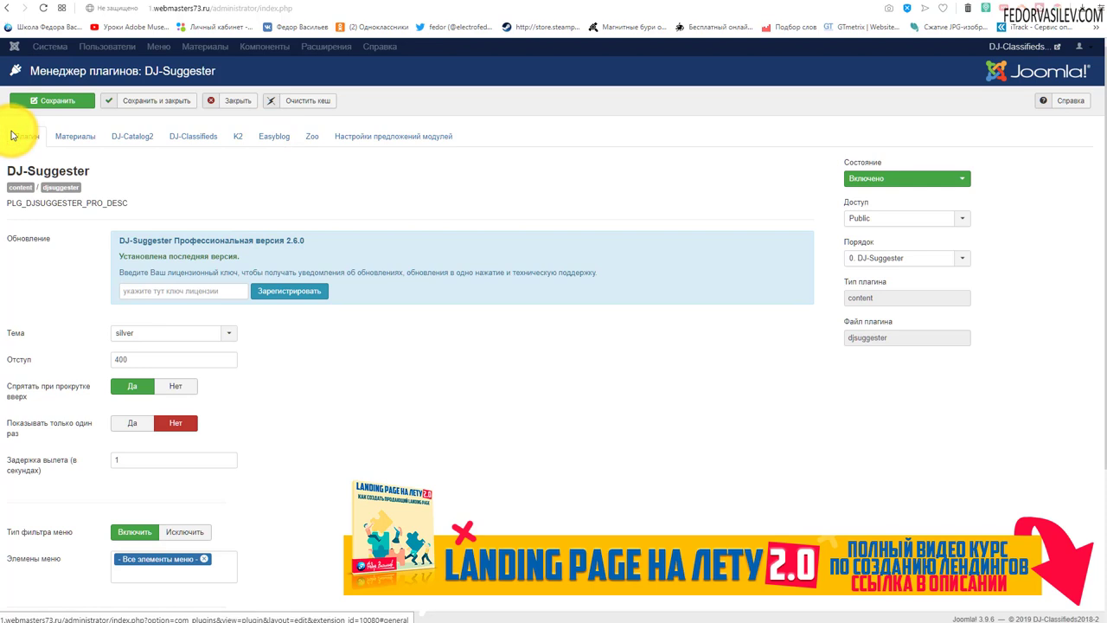